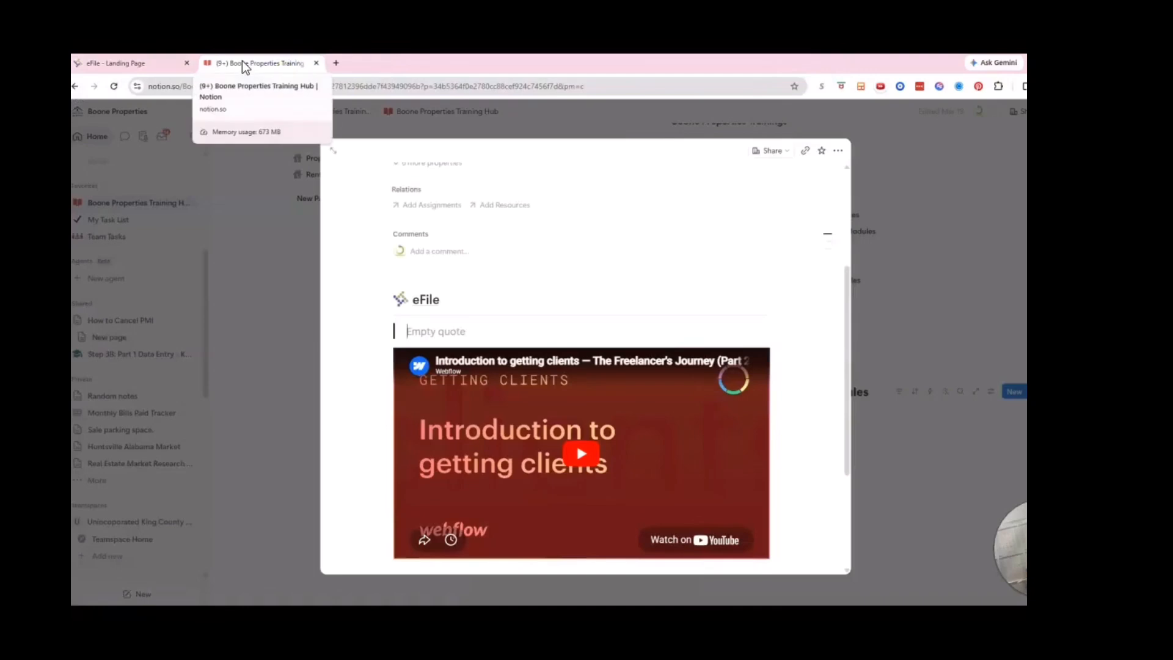
- Close the Notion training hub tab to reveal the eFile Illinois landing page
key(ctrl+w)
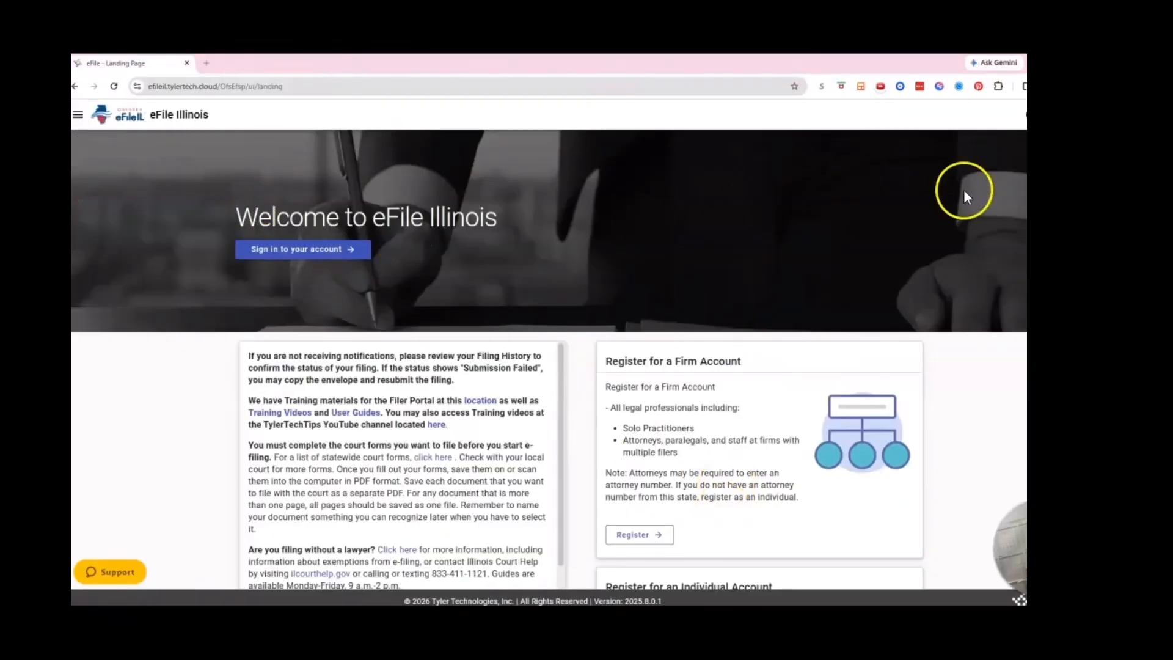
- Sign in to eFile Illinois and start a brand-new case filing
click(349, 248)
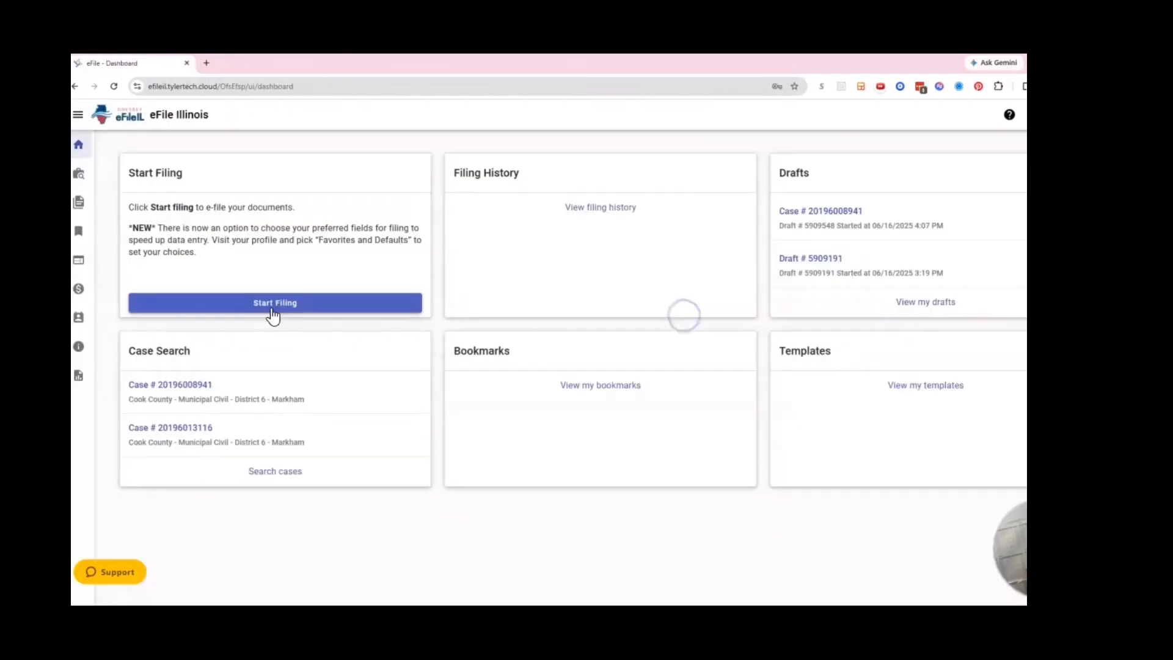
click(272, 310)
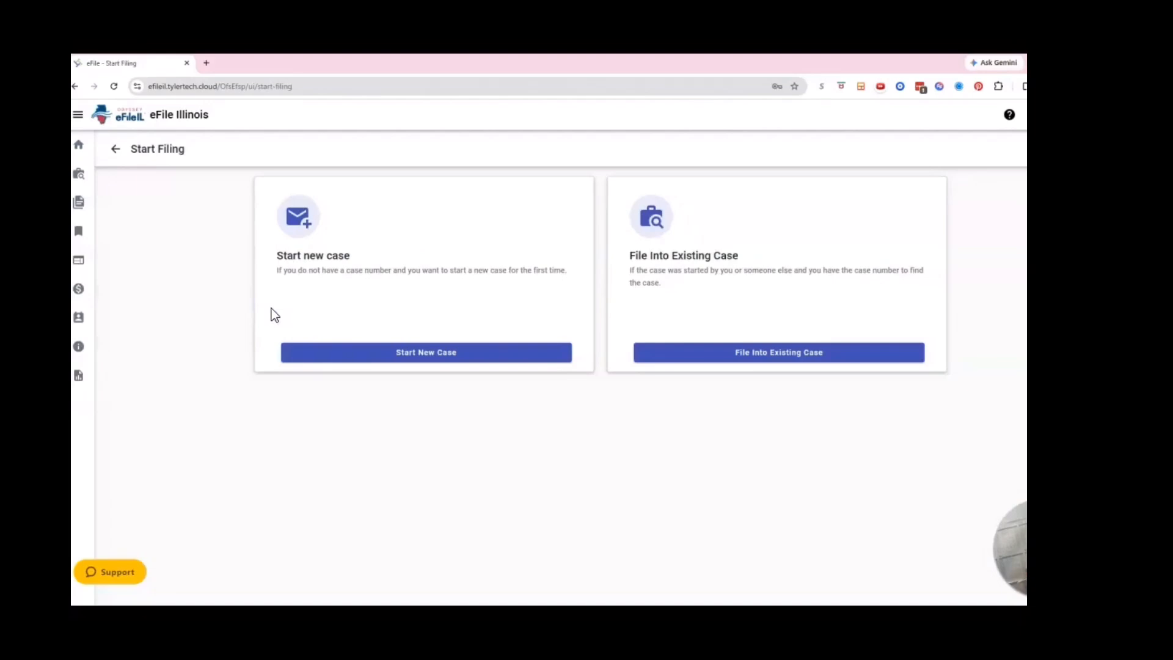
click(415, 348)
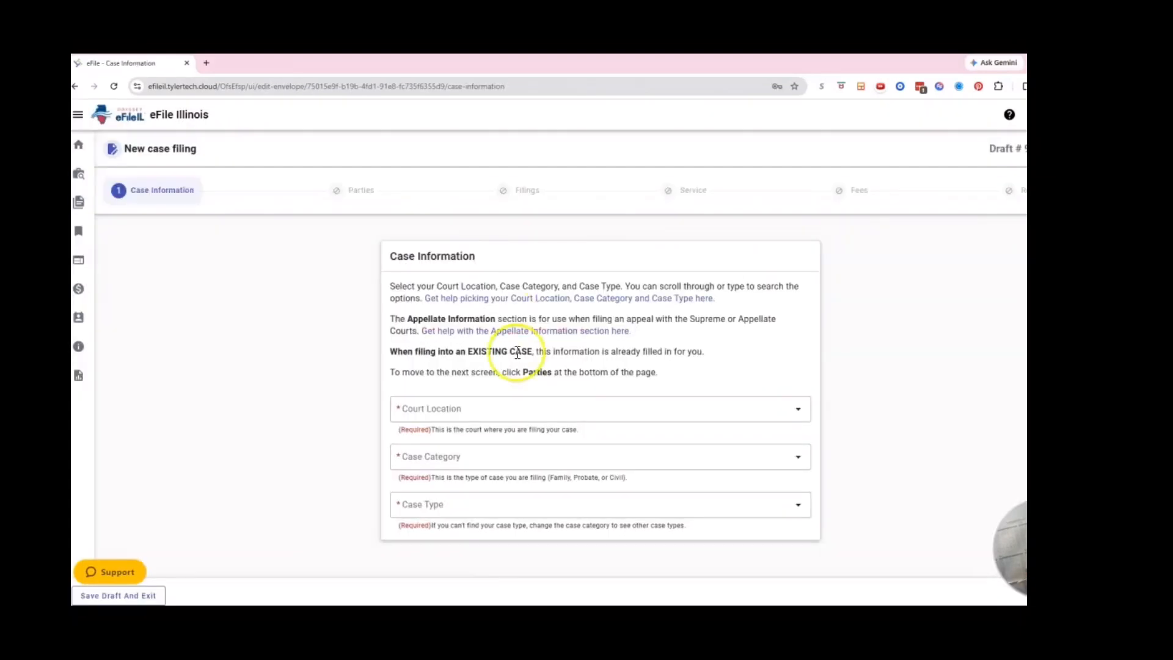
click(483, 409)
- Choose Cook County - Municipal Civil - District 6 - Markham as court location, keeping Civil category
click(485, 406)
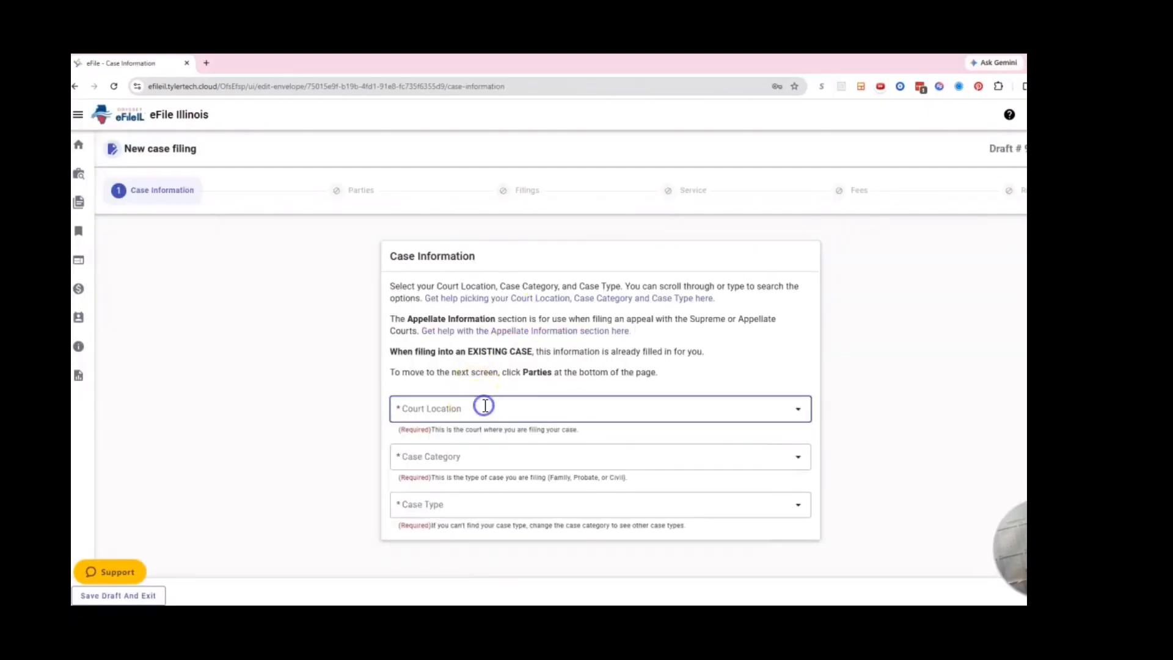
click(798, 409)
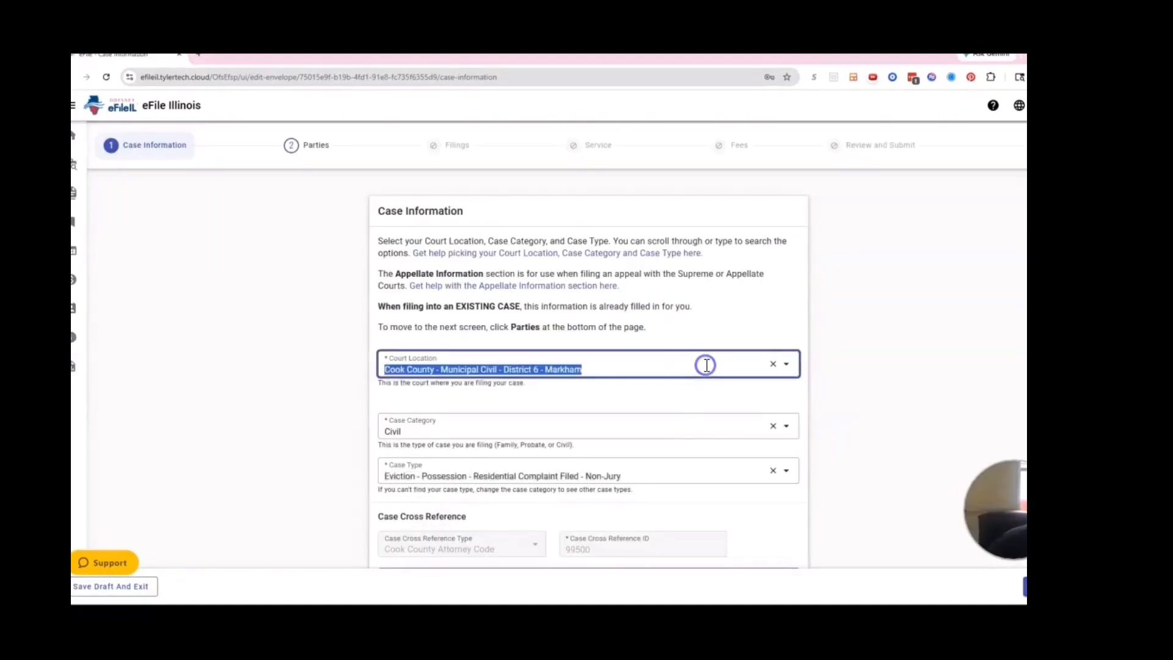
click(706, 365)
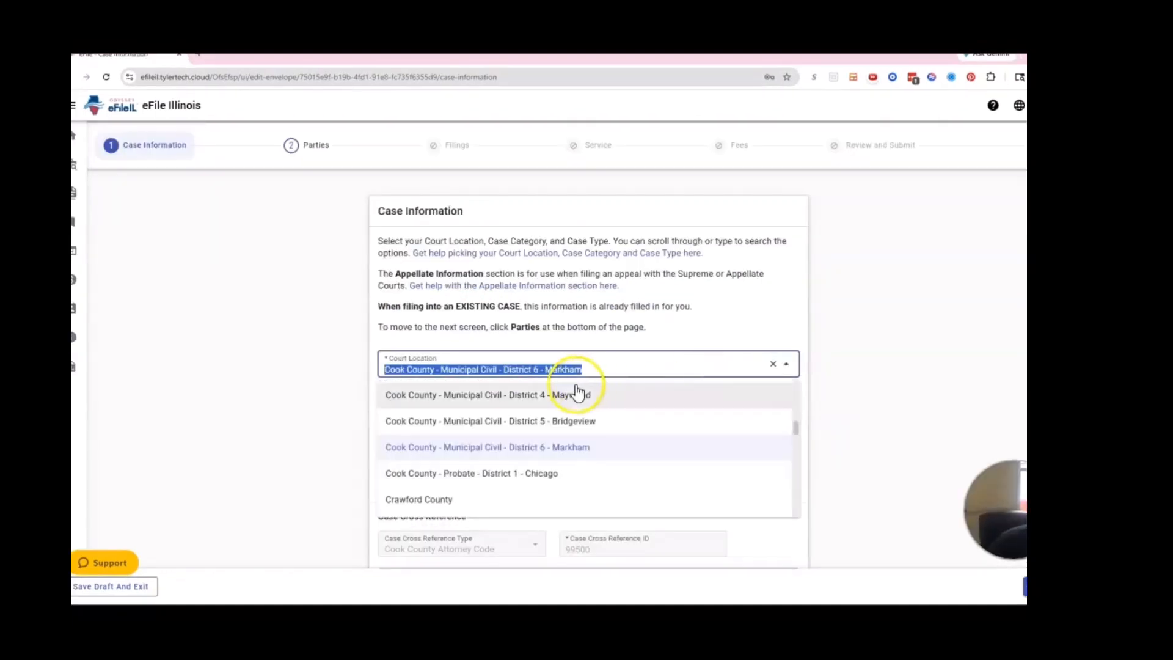
click(574, 450)
click(550, 427)
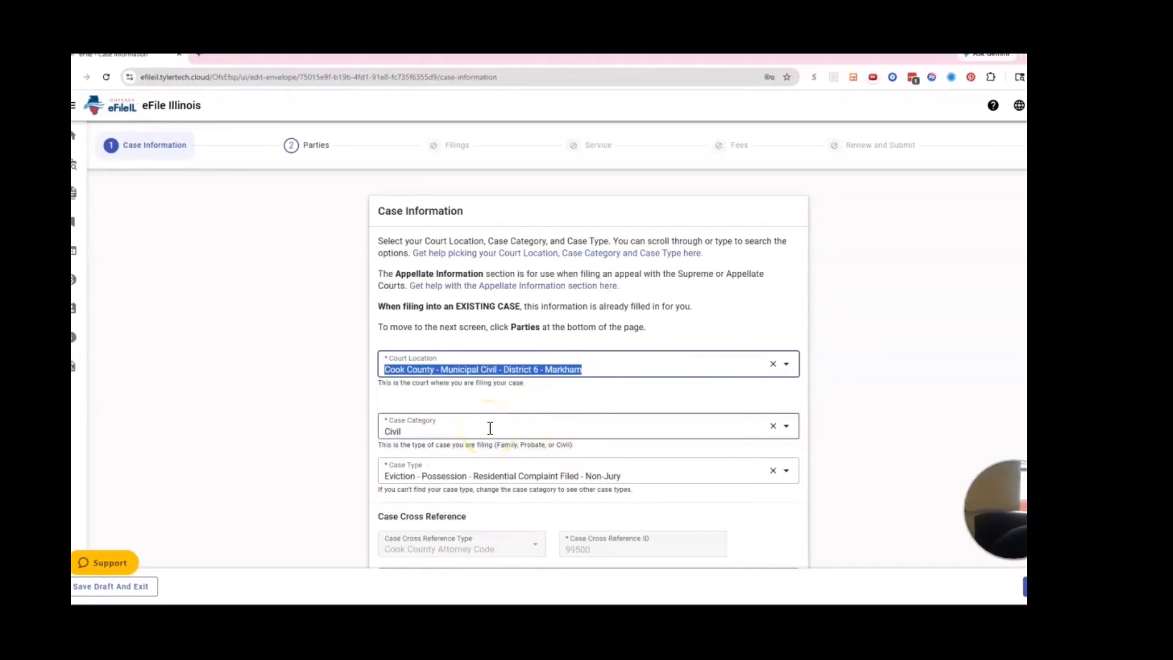
click(701, 432)
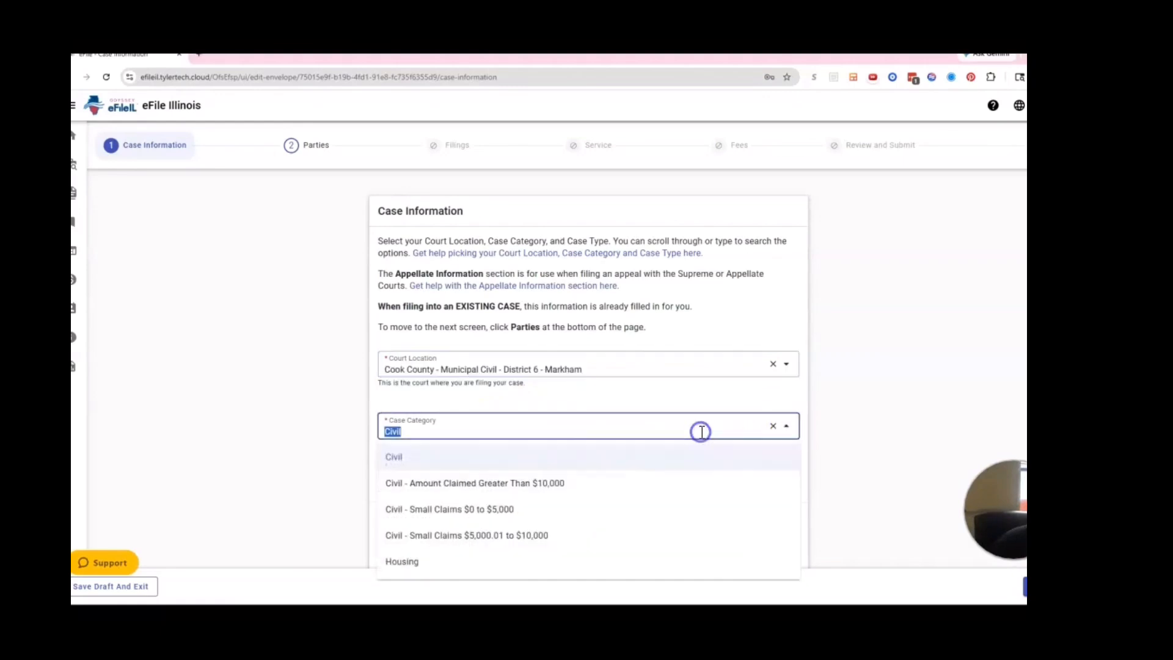
click(619, 468)
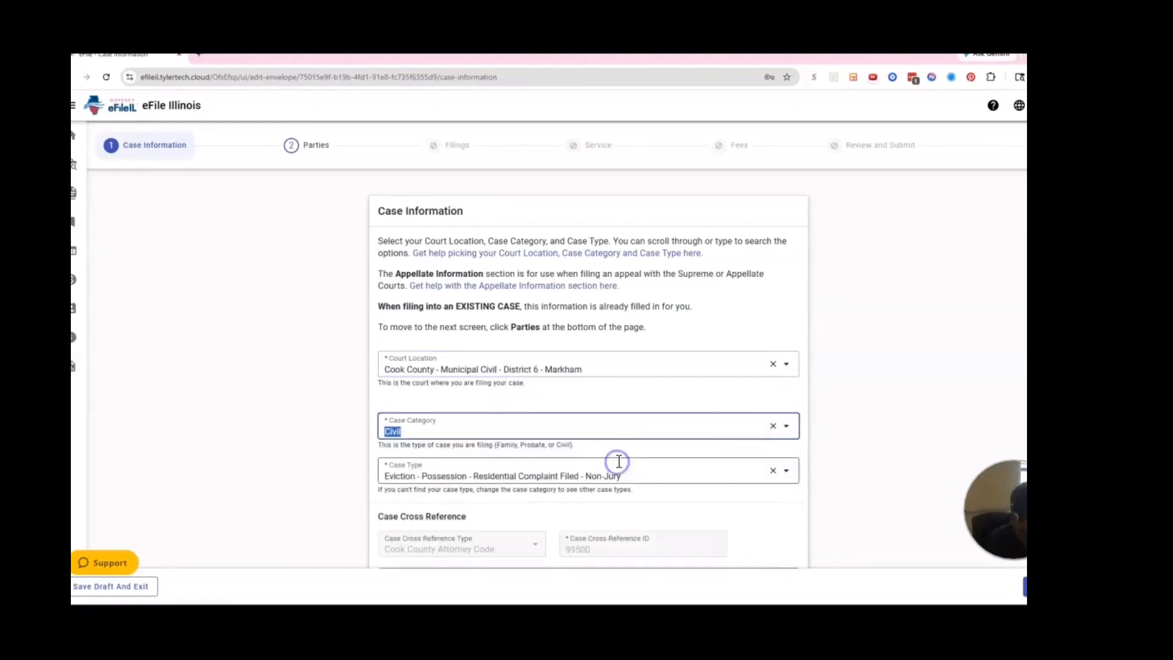
- Pick Eviction - Possession - Residential Complaint Filed - Non-Jury as case type and continue to Parties
click(627, 476)
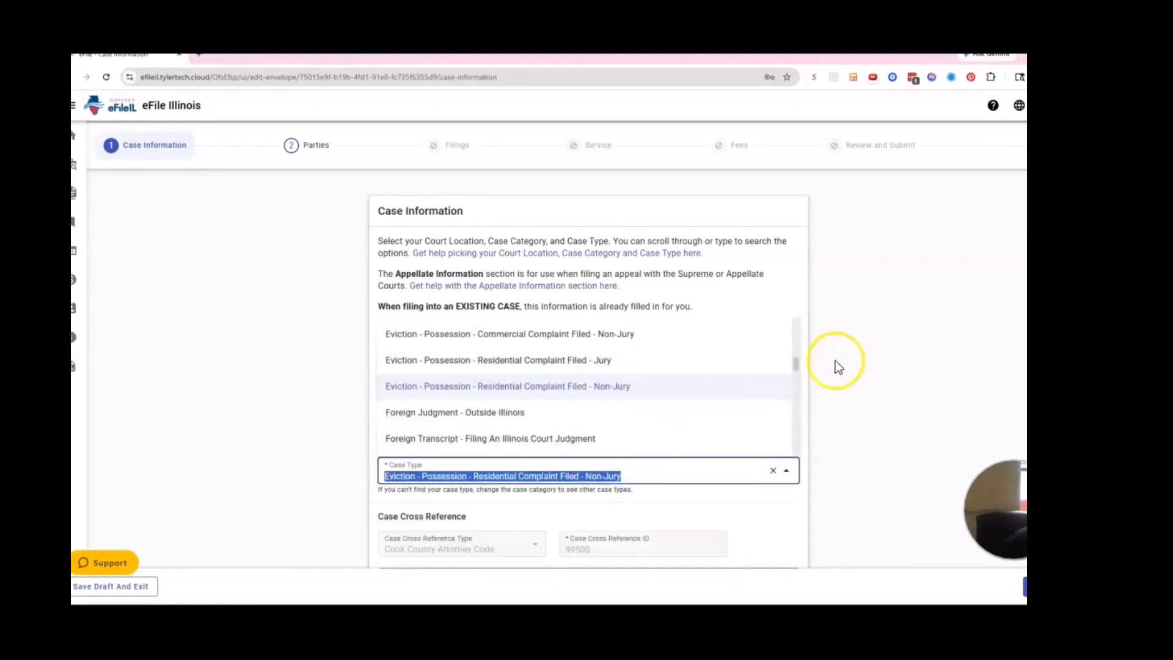
scroll(798, 367, up, 1)
scroll(798, 366, up, 5)
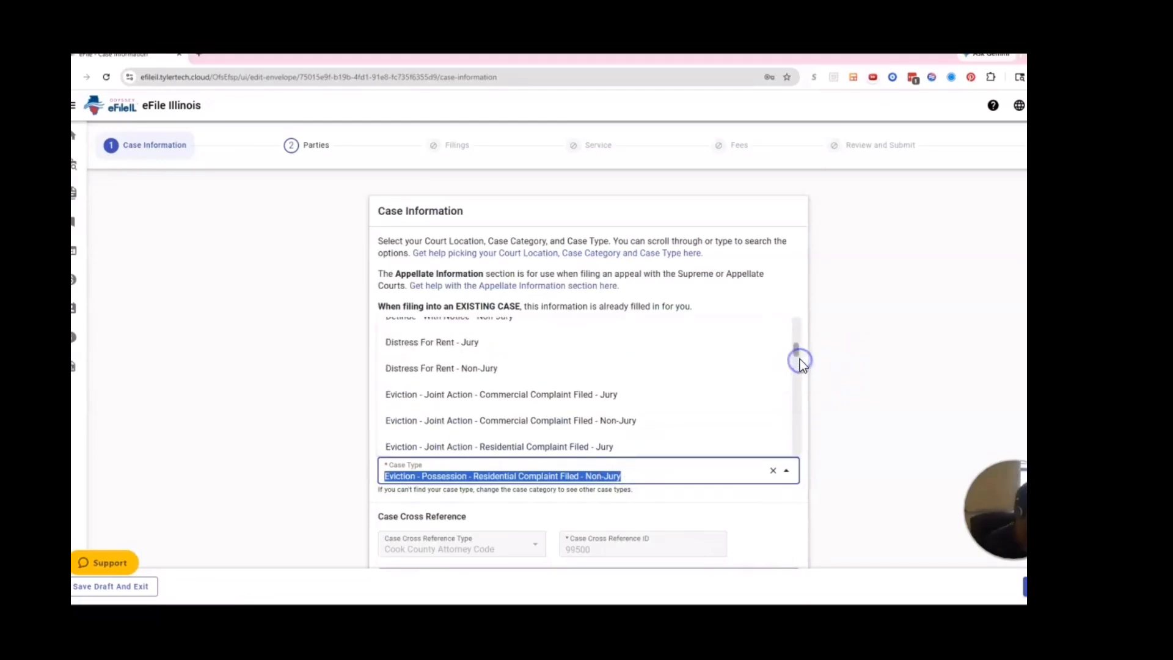
drag(796, 357, 801, 359)
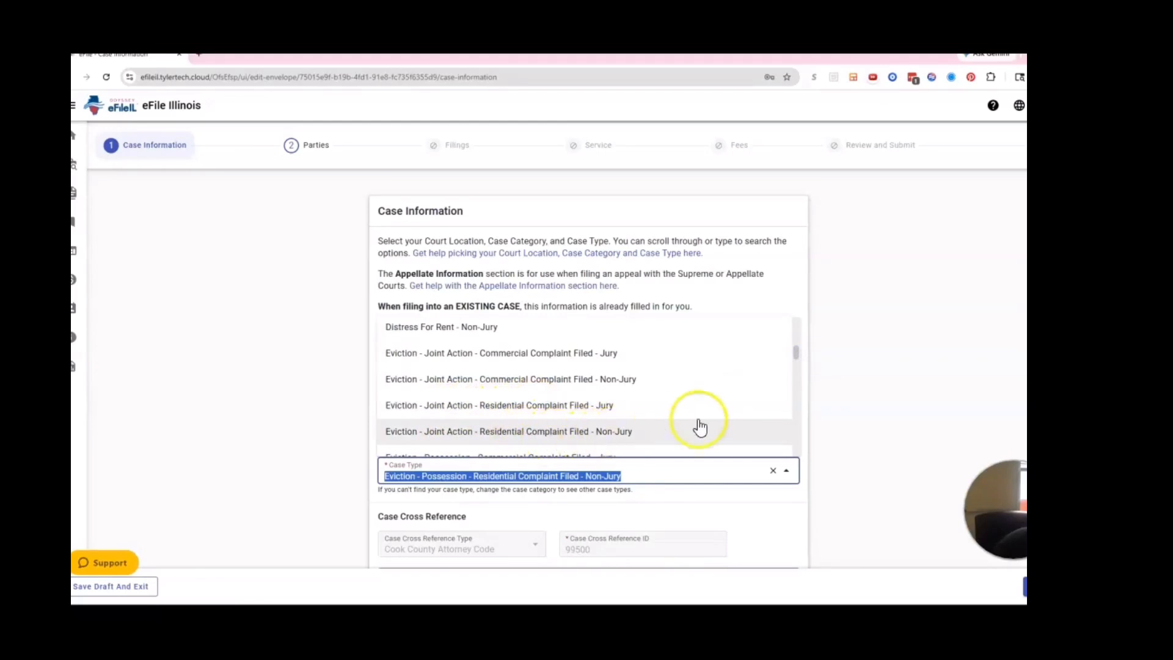
drag(798, 349, 799, 359)
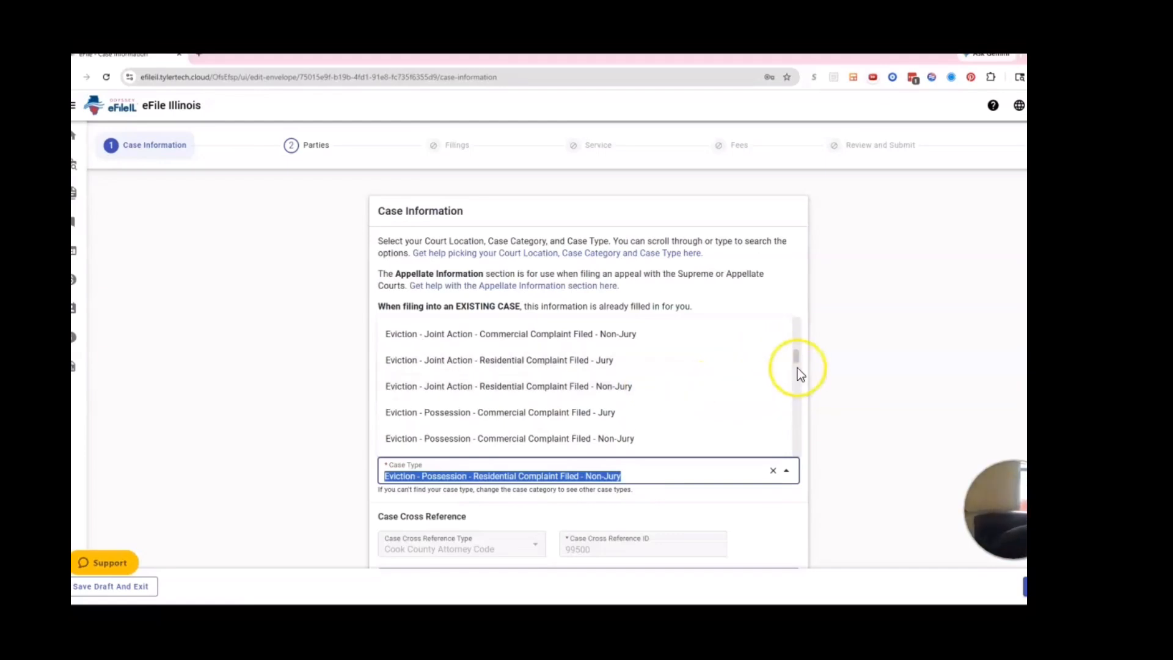
scroll(795, 365, down, 3)
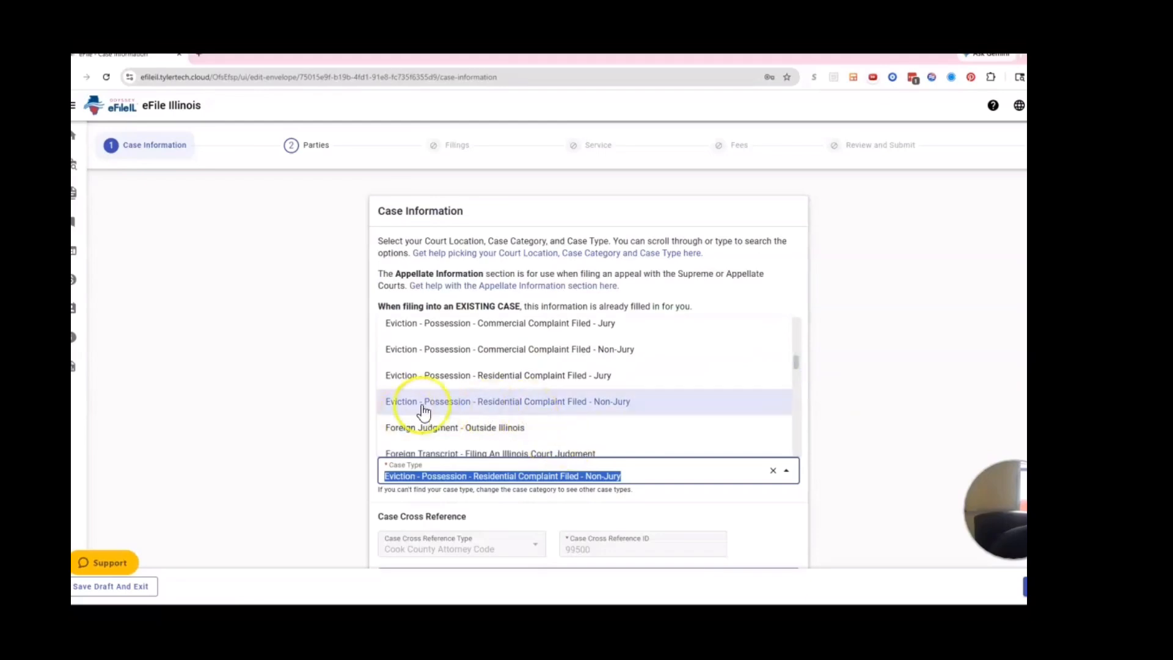
click(602, 402)
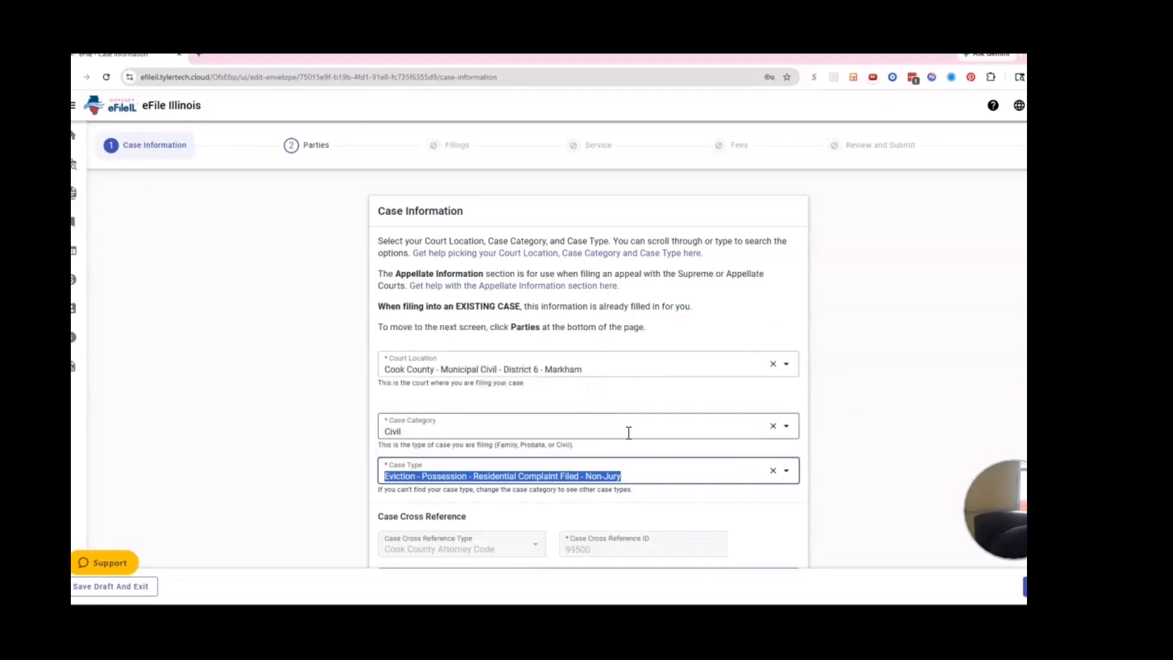
click(880, 431)
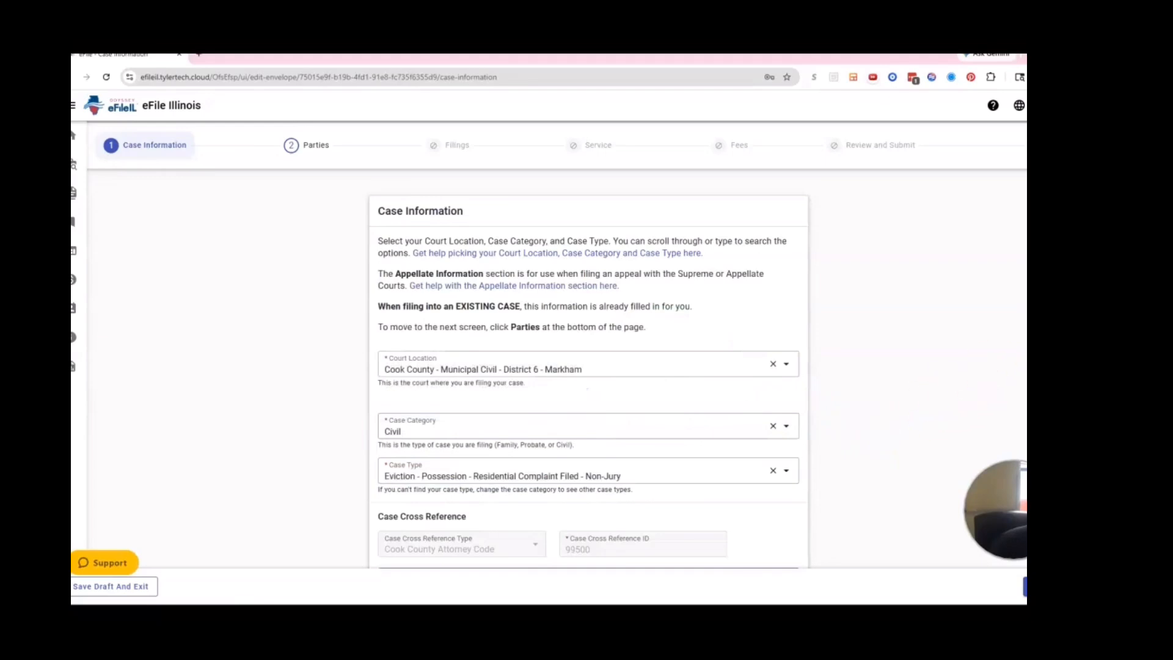
scroll(950, 396, down, 1)
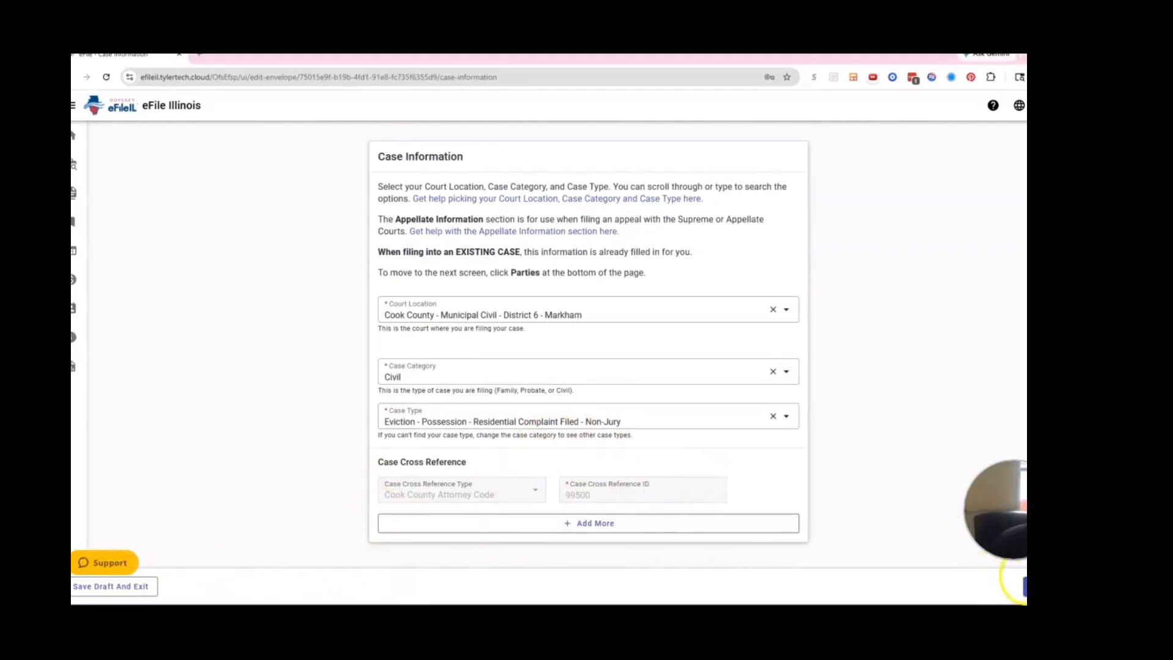
click(1024, 586)
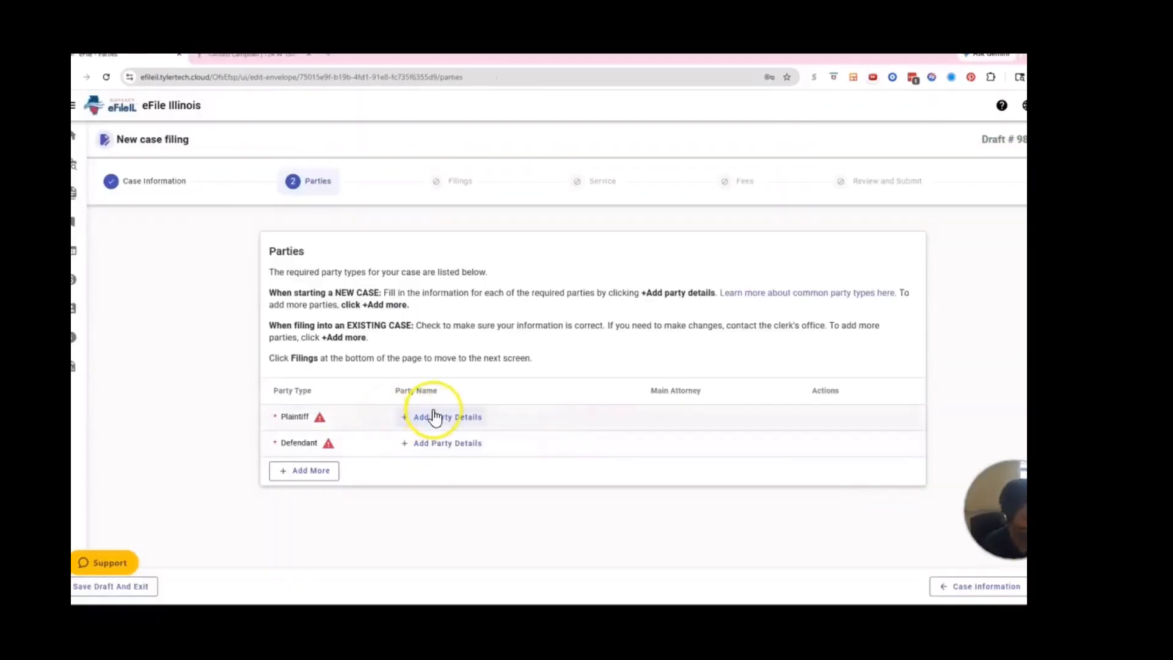
- Enter the plaintiff's first and last name with the suffix Jr
click(433, 418)
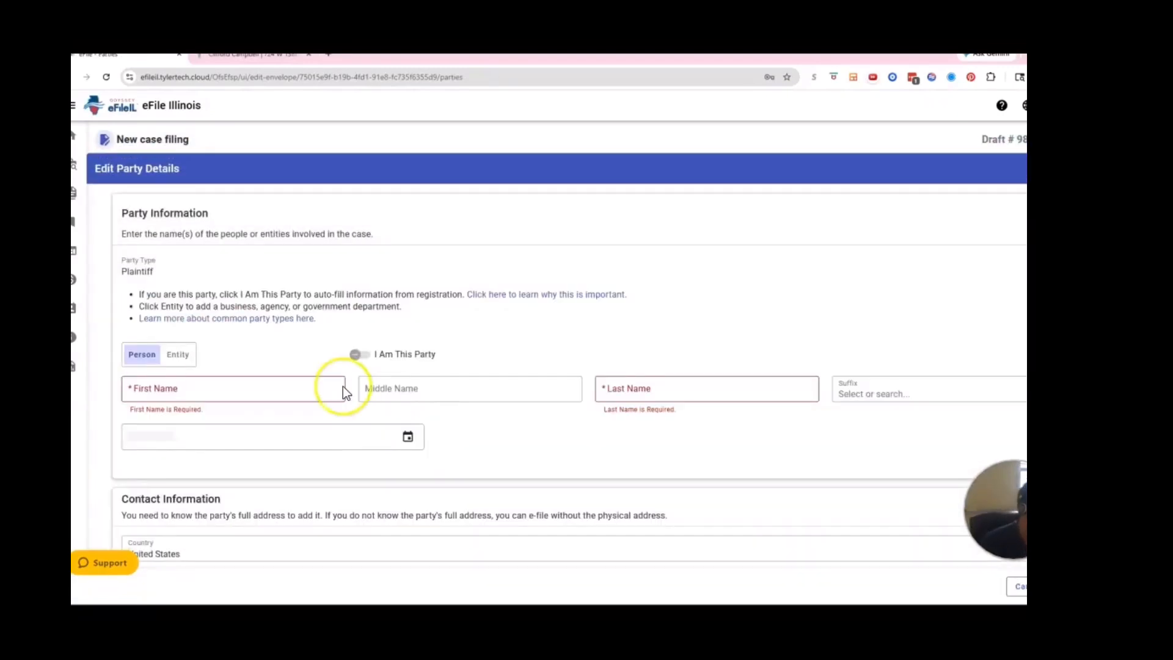
click(178, 392)
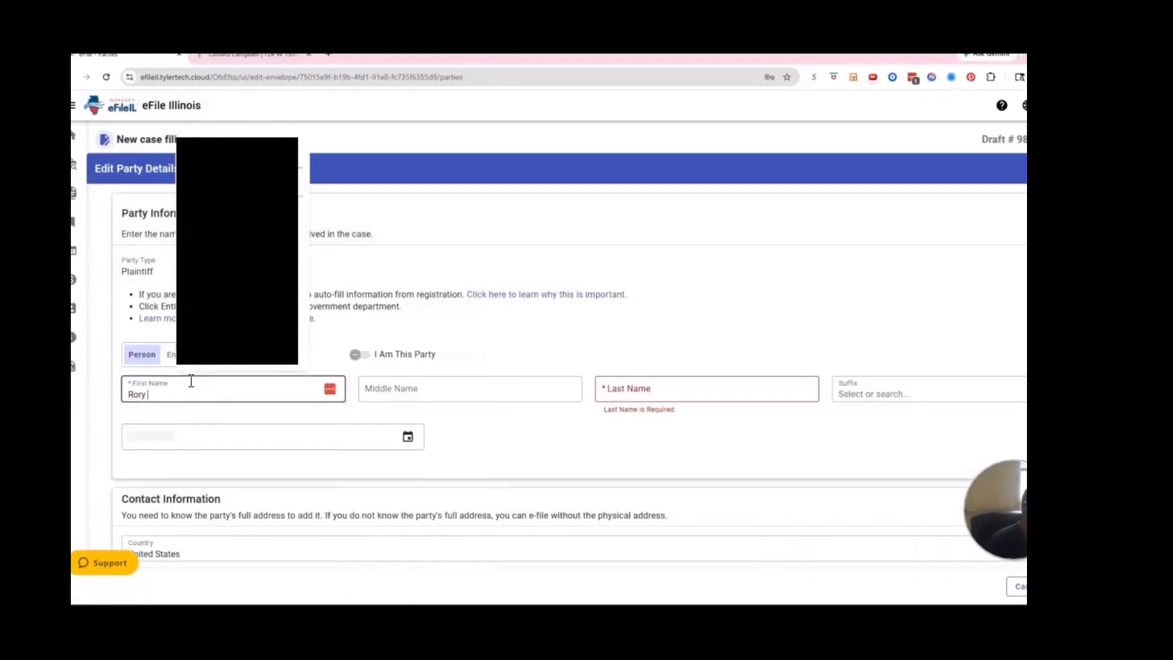
click(663, 390)
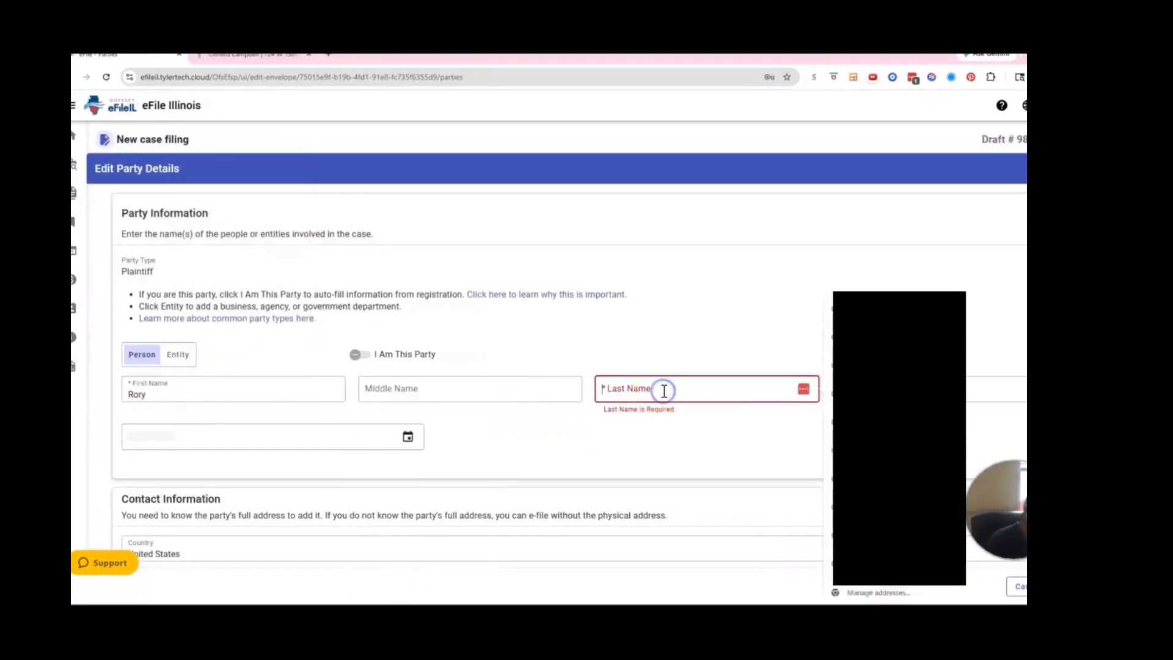
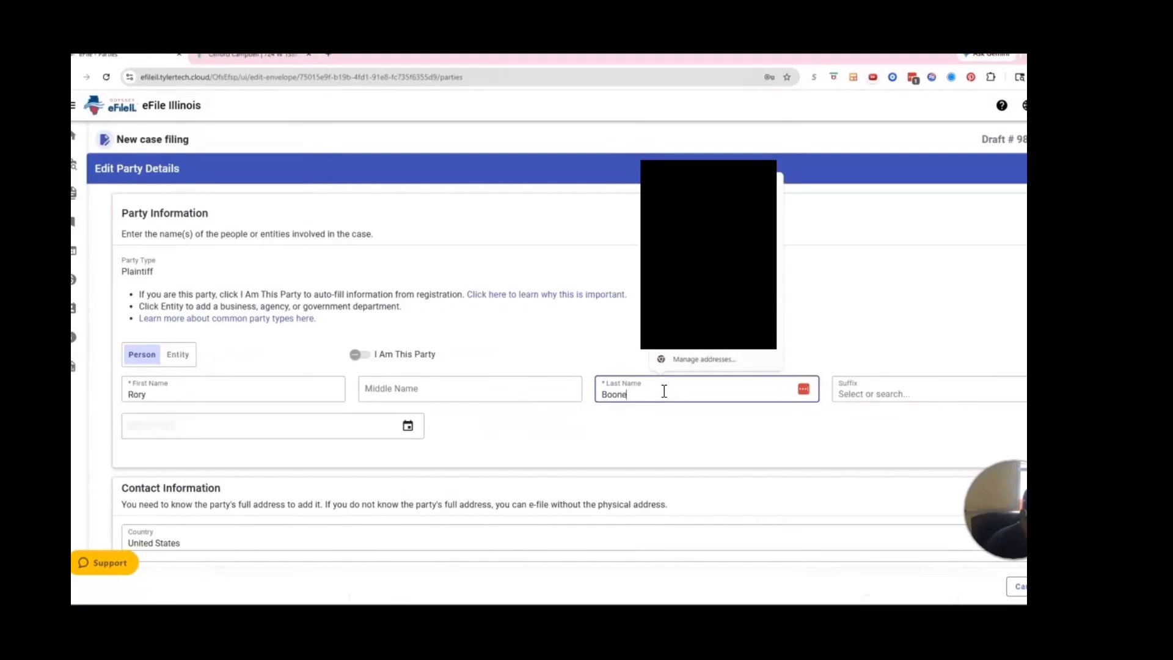
click(917, 391)
click(881, 420)
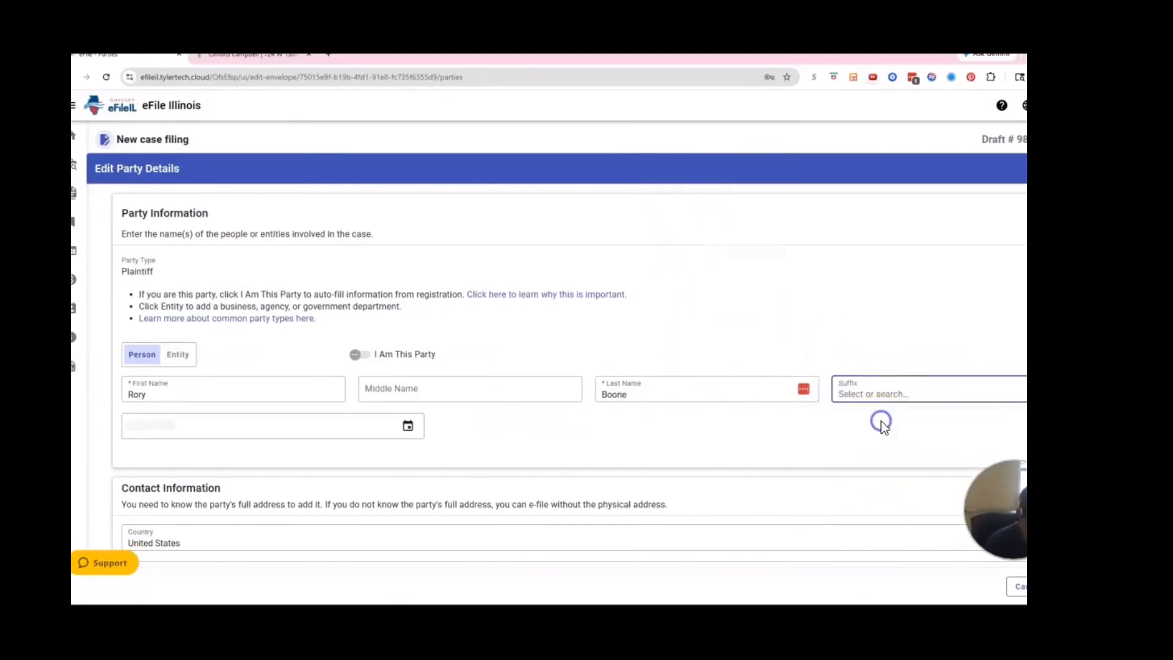
click(889, 395)
scroll(886, 464, down, 2)
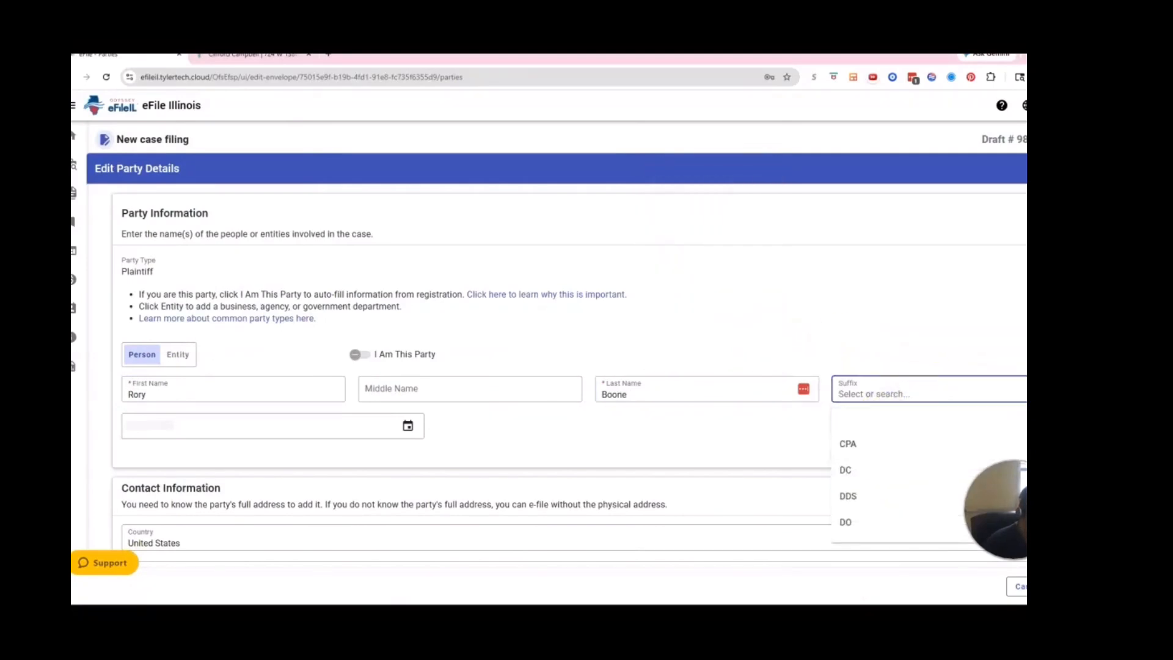
click(910, 508)
- Re-enter the plaintiff's first and last name after toggling between business and person
click(197, 429)
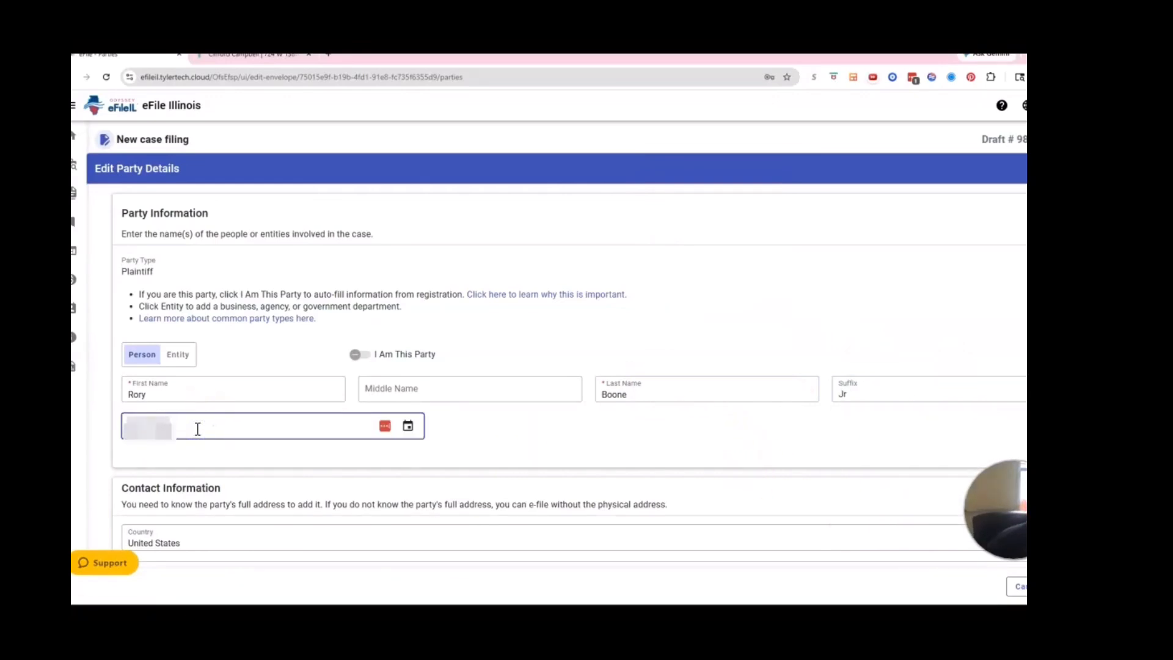
click(505, 450)
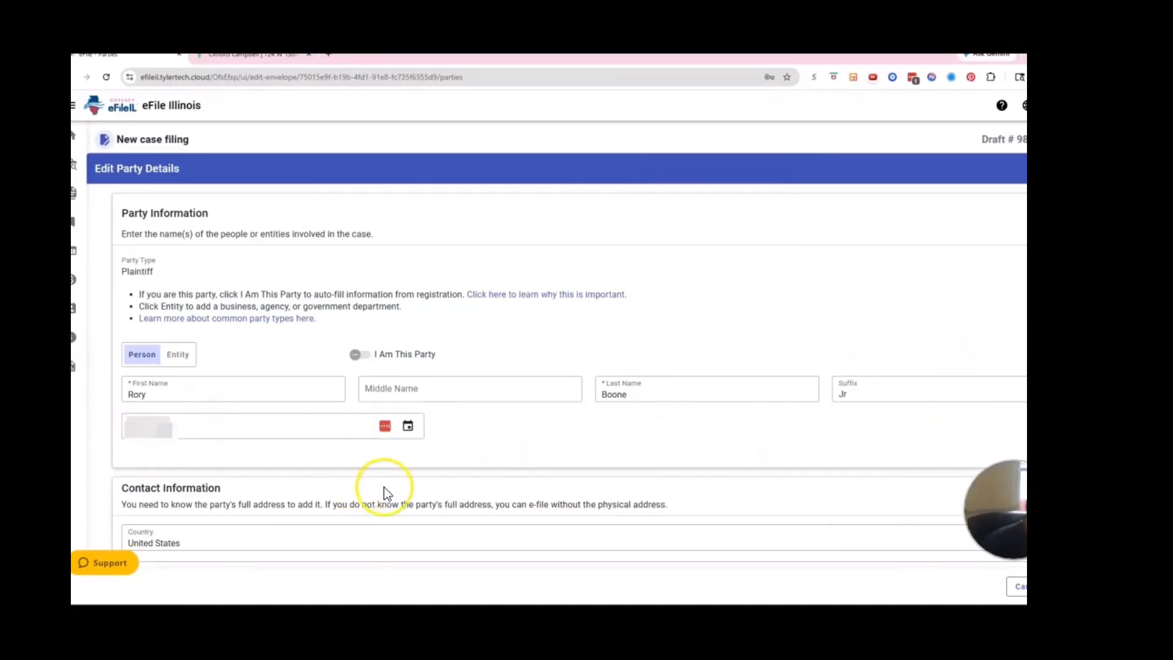
click(180, 357)
click(137, 360)
click(224, 390)
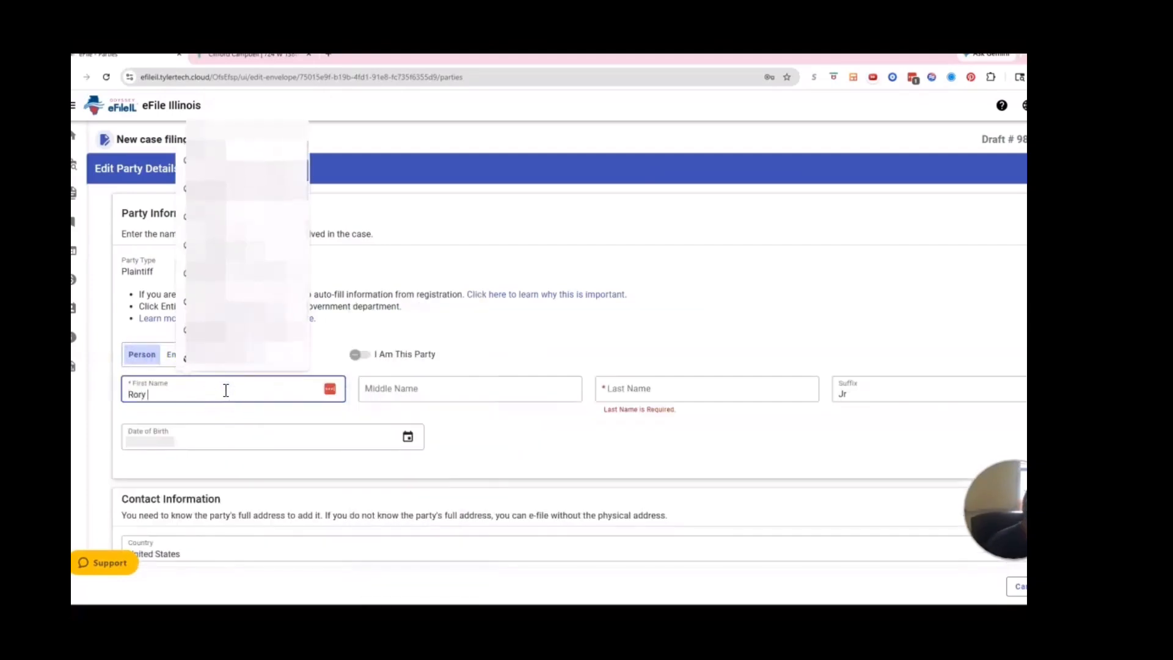
click(632, 391)
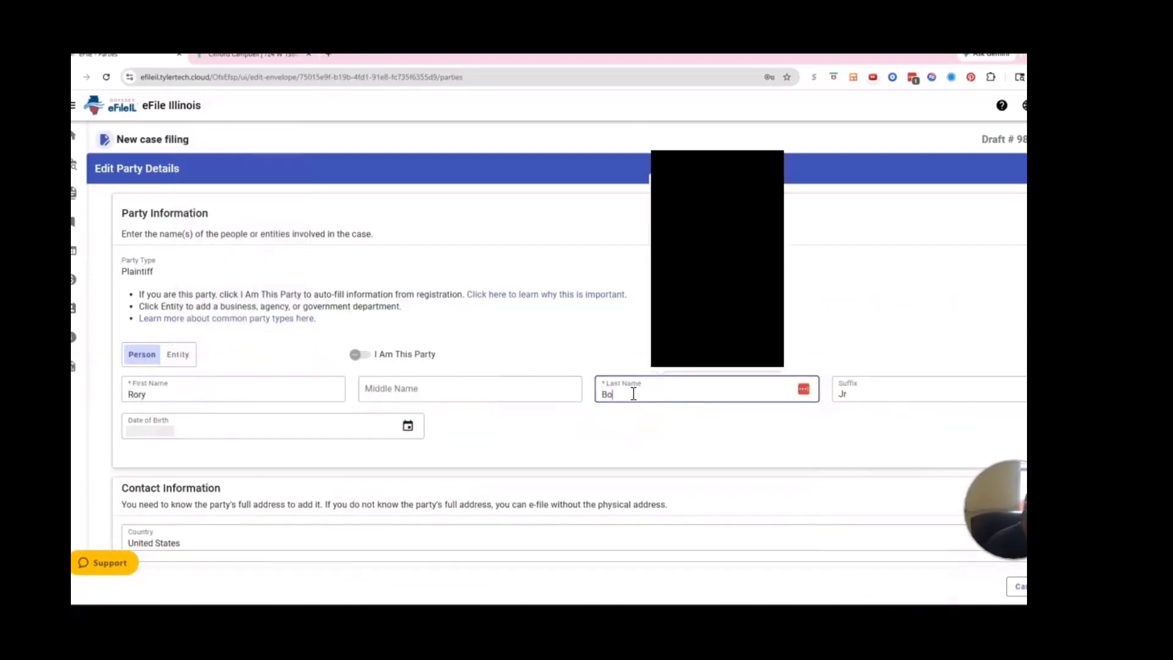
click(818, 423)
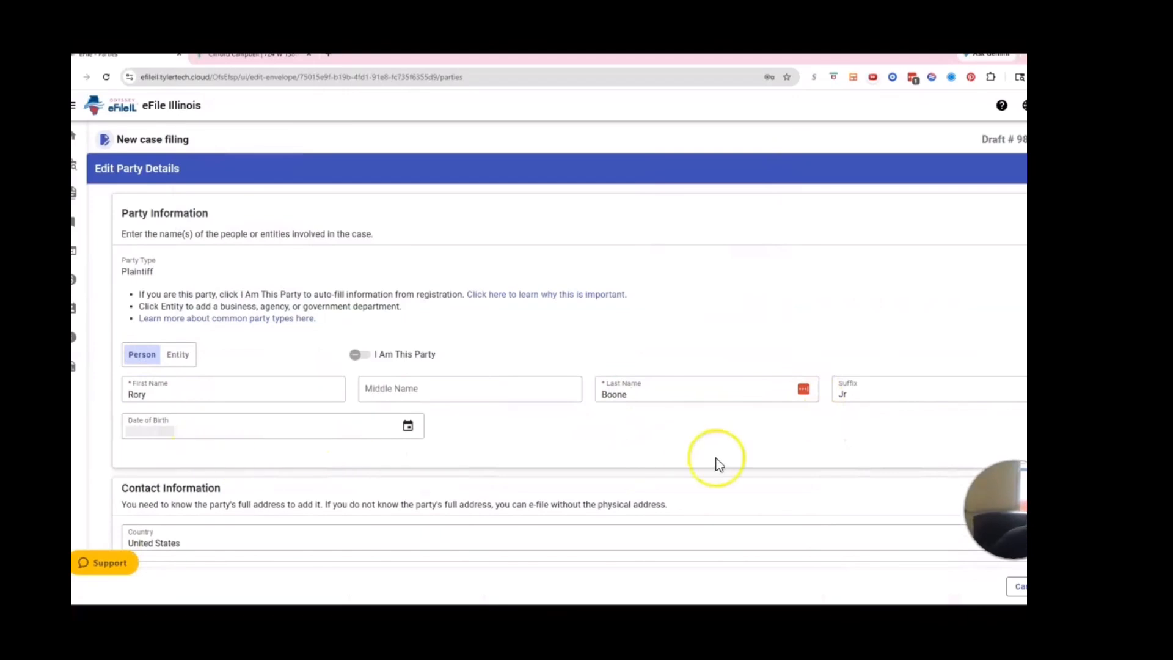
scroll(641, 466, down, 3)
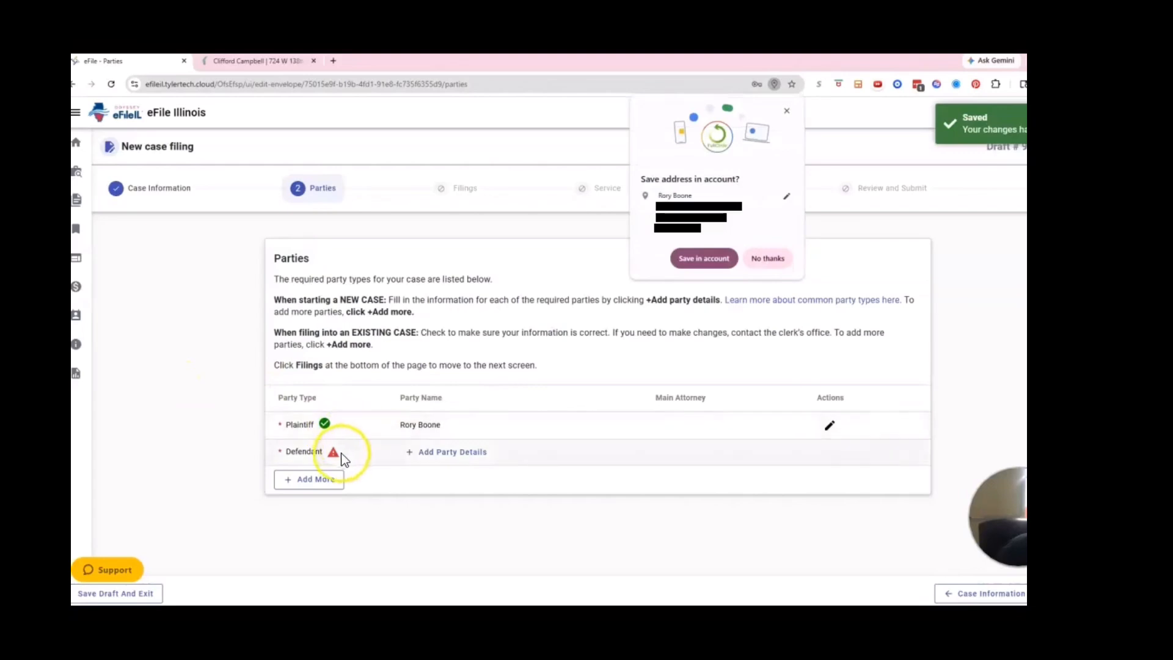
- Reopen the plaintiff's details and set the main attorney to Pro Se
click(333, 454)
scroll(350, 361, up, 5)
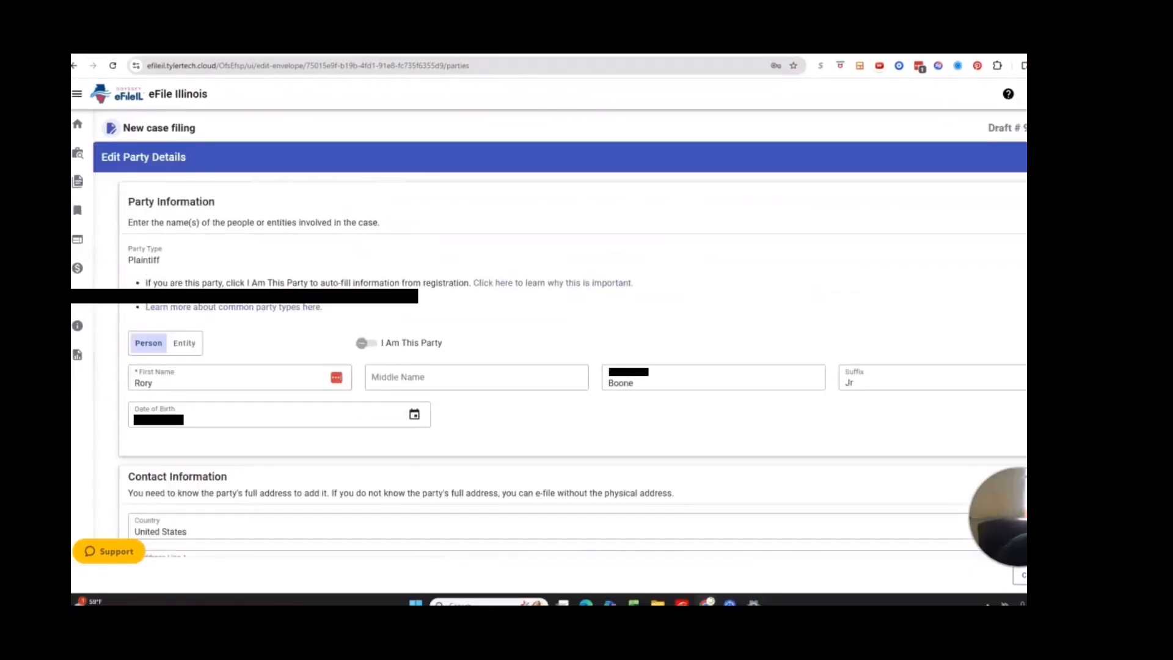
scroll(324, 427, down, 5)
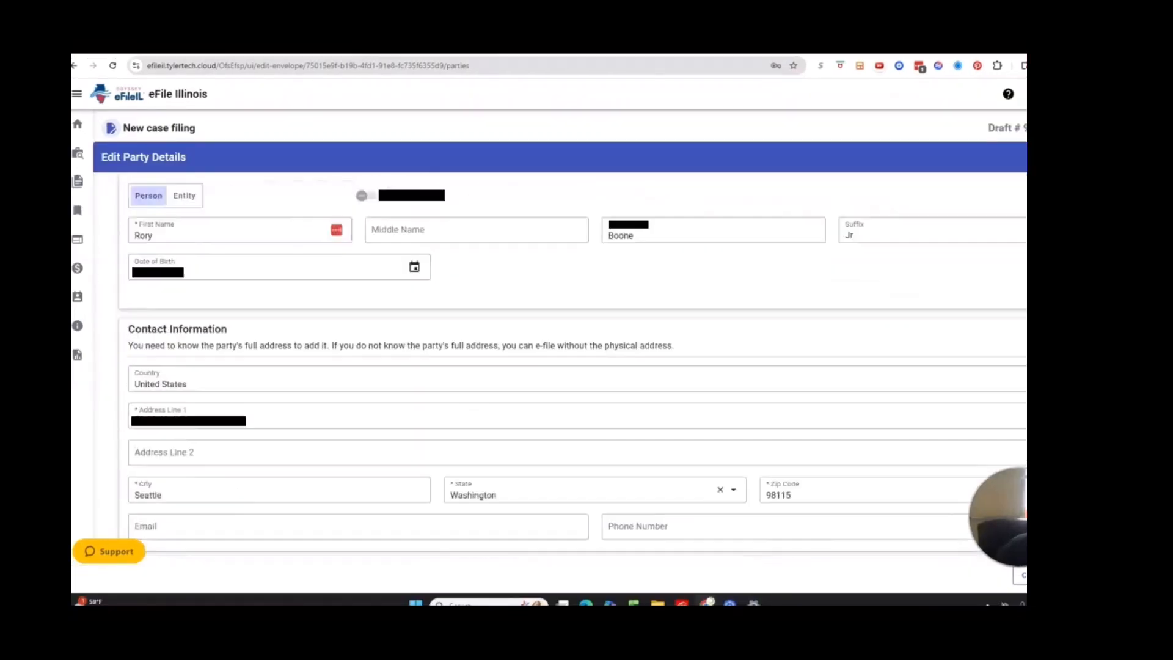
click(324, 524)
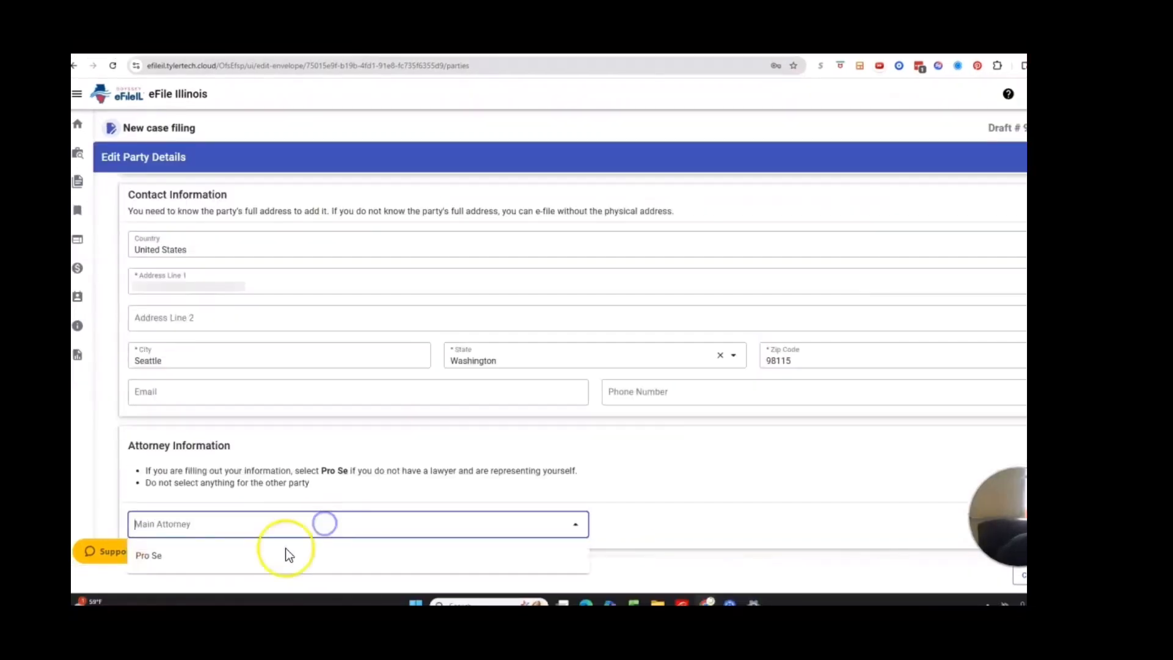
click(243, 559)
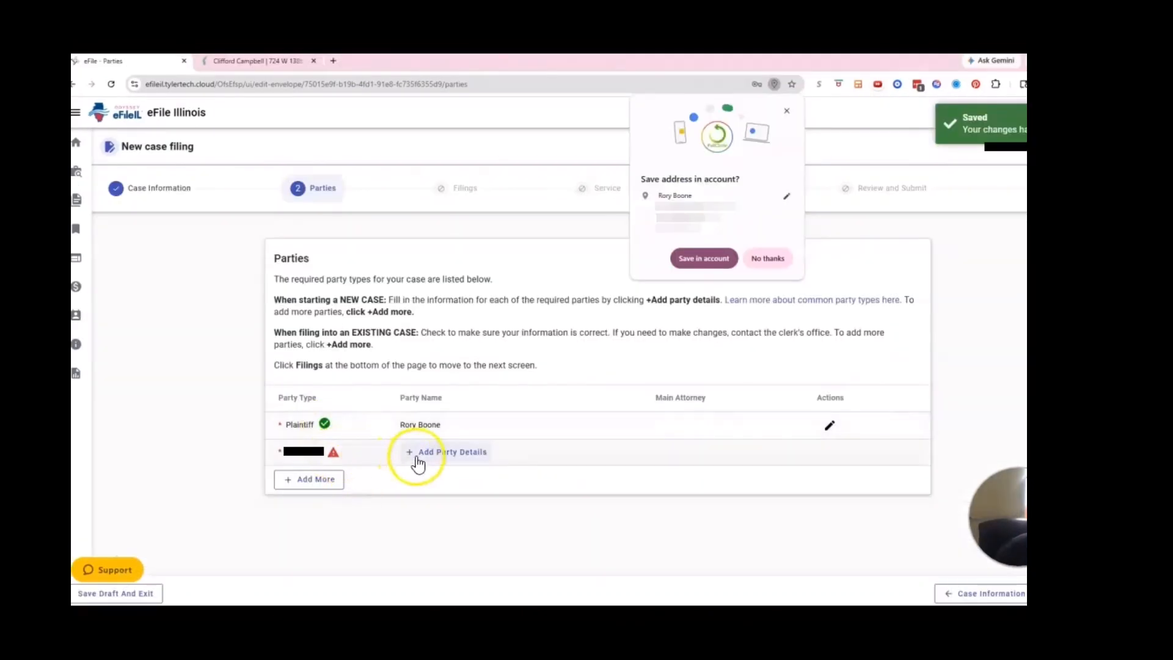
- Record the first defendant, then add another party and enter its first and last name
click(418, 457)
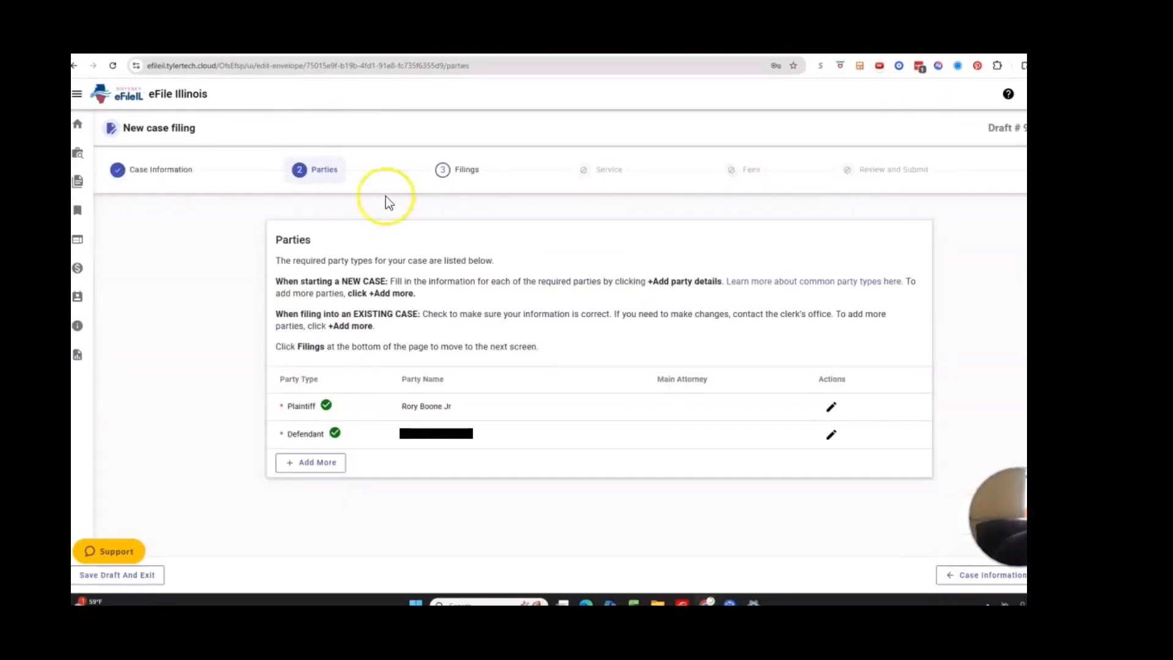
click(314, 464)
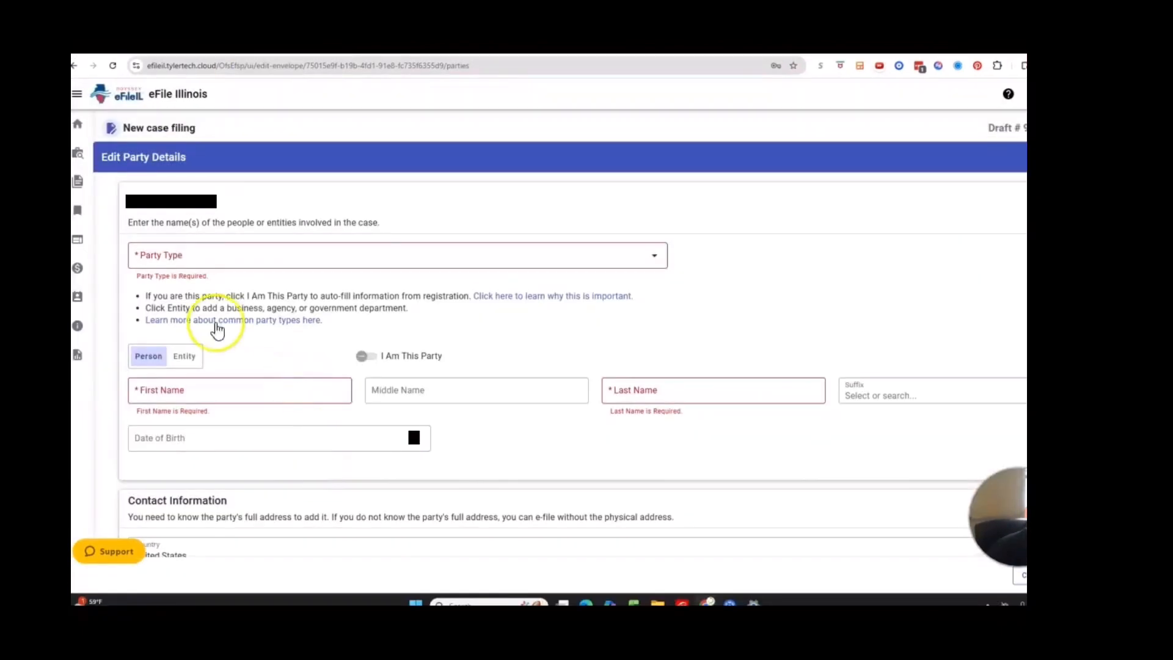
click(192, 394)
text([redacted])
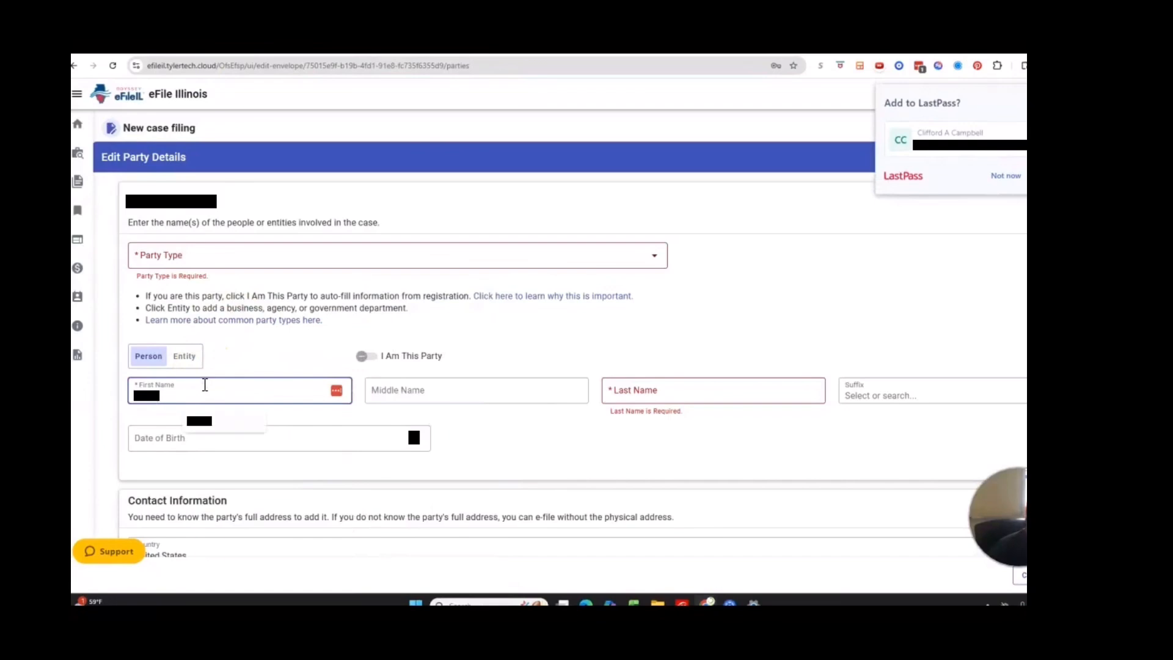
click(411, 388)
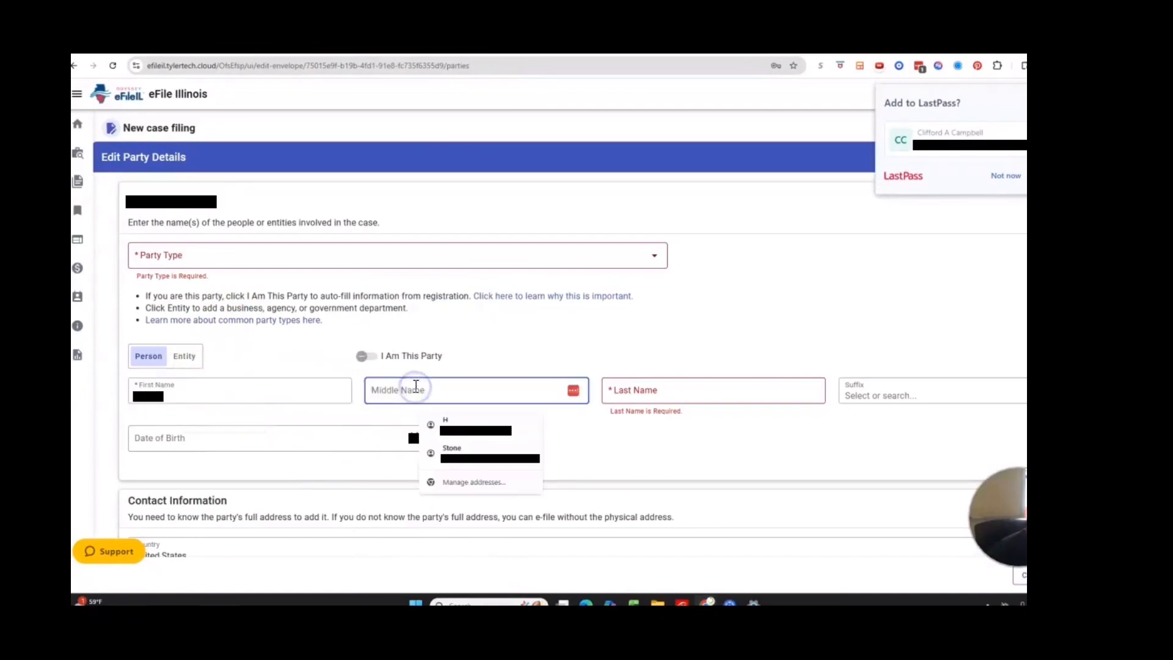
click(642, 389)
text([redacted])
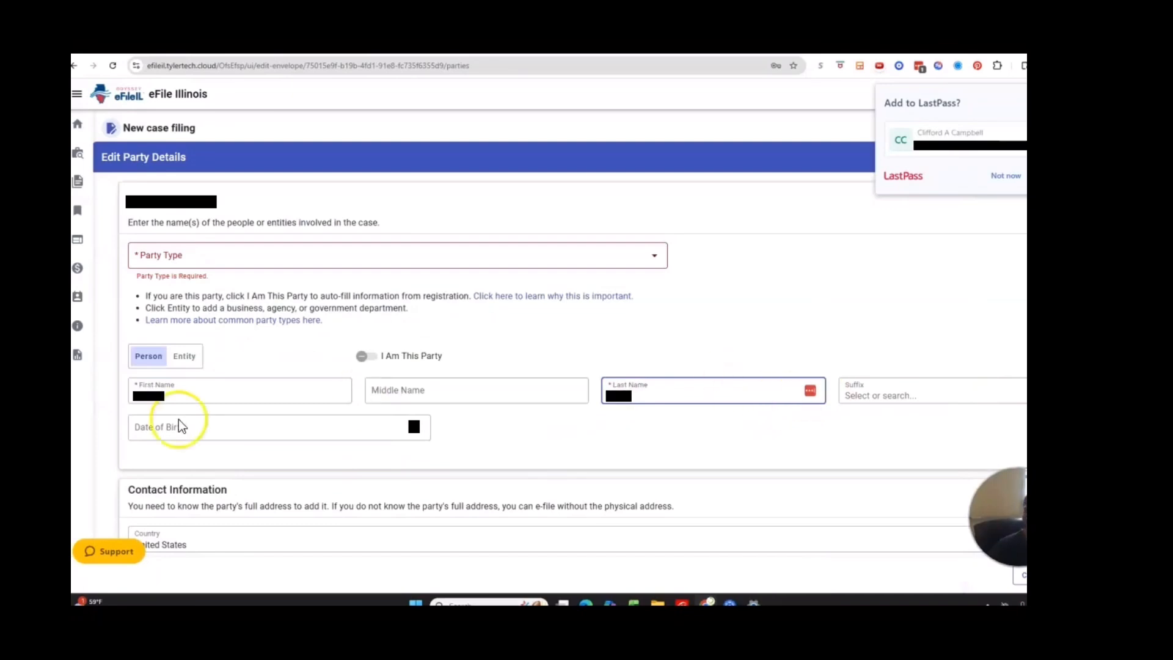
- Fill in the new party's address: city Riverdale, state Illinois, zip code 60827
click(150, 427)
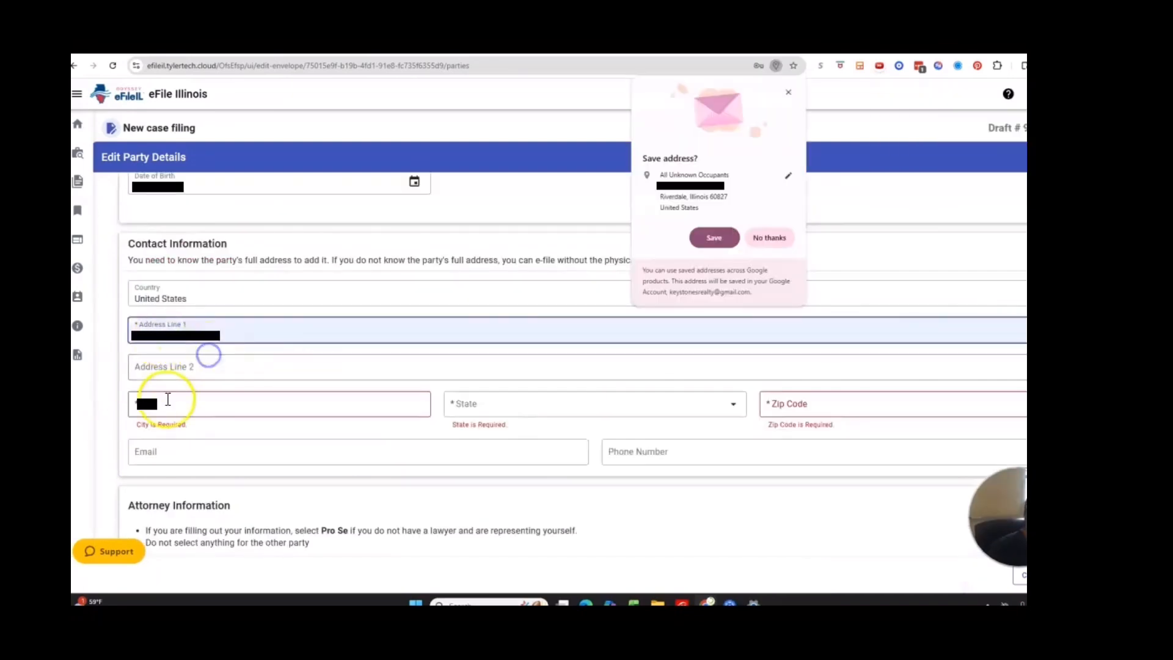
click(167, 403)
text(Riverda)
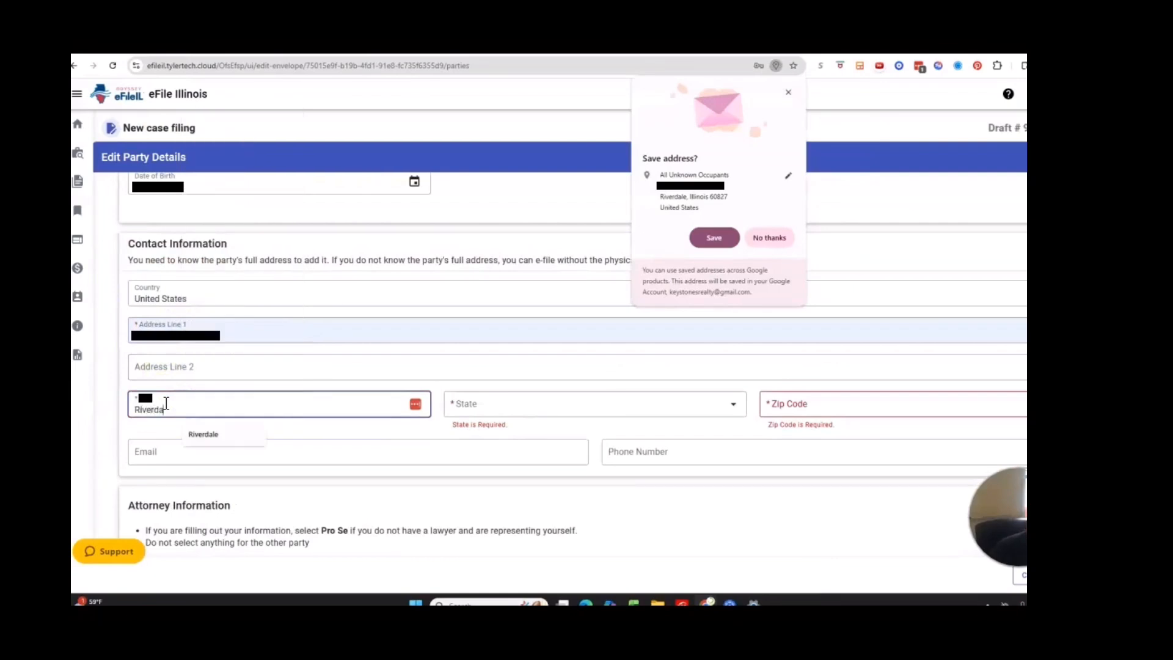
click(196, 434)
click(532, 406)
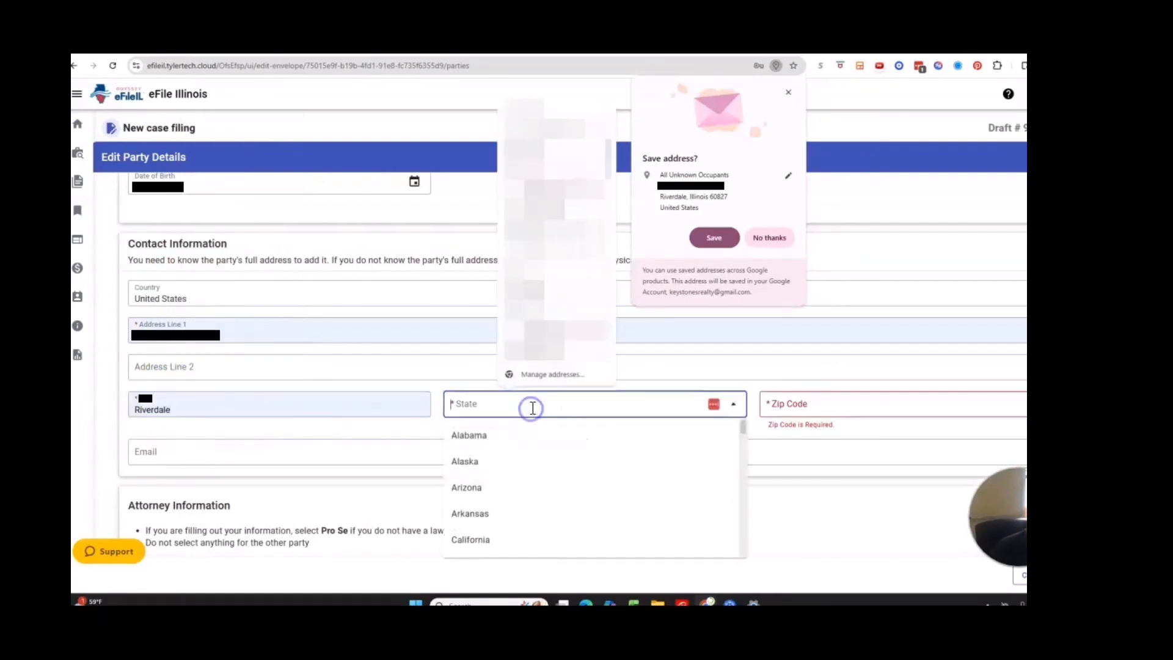
text(Illinois)
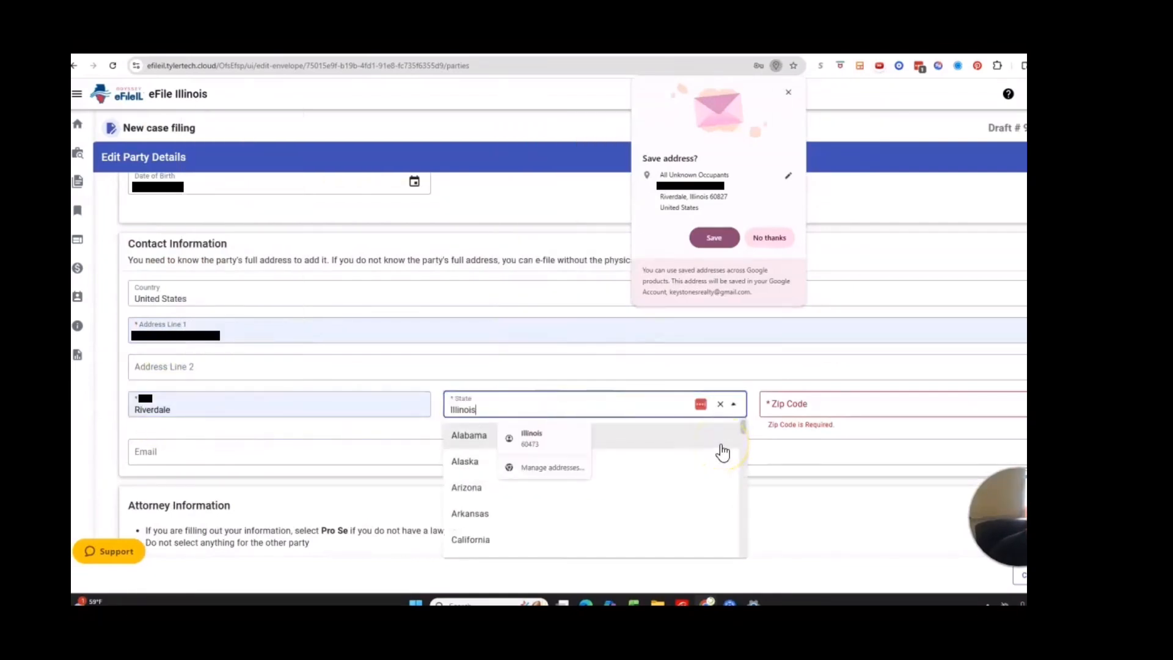
click(844, 410)
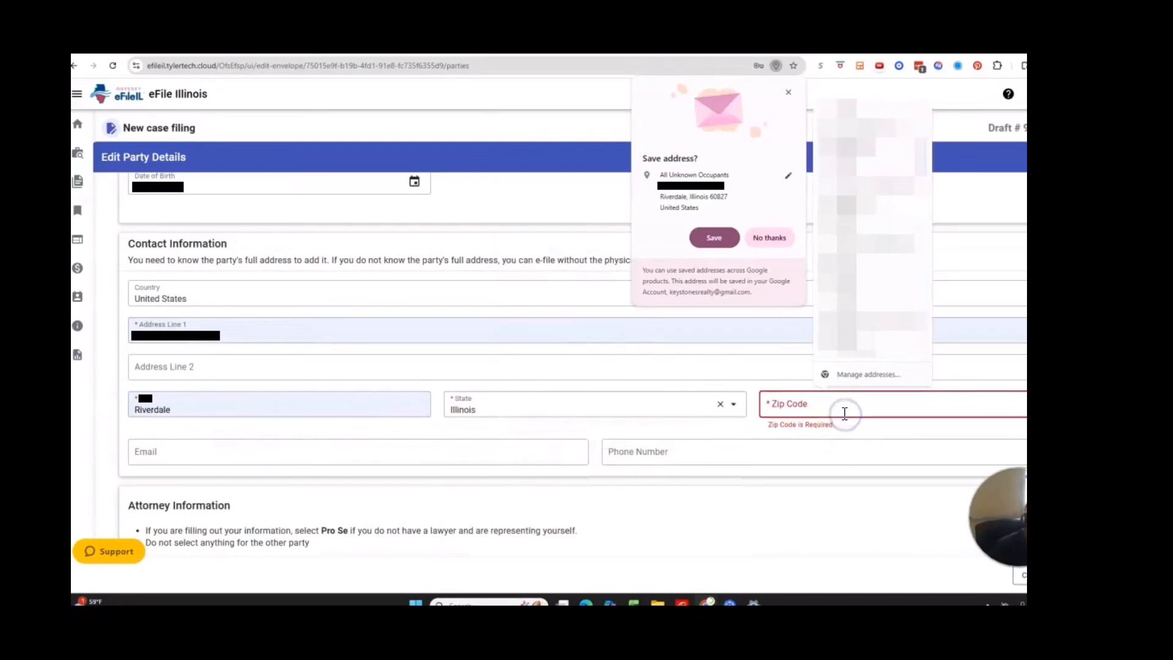
text(60827)
click(466, 474)
- Make the new party a Defendant with first name 'All'
click(289, 254)
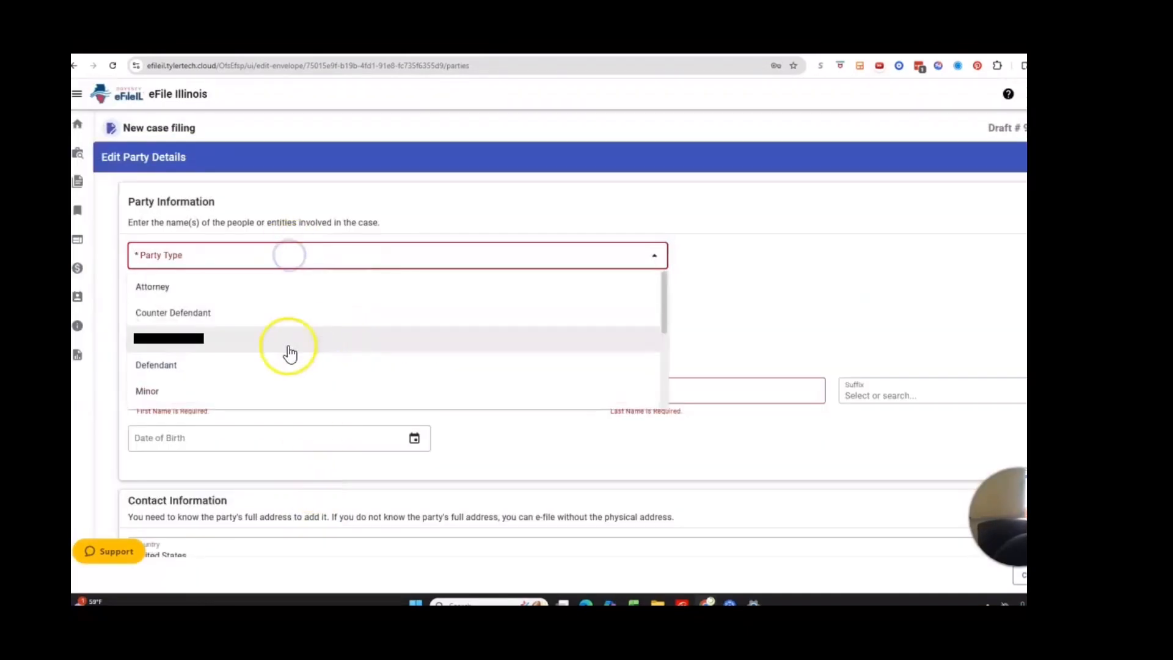
click(336, 364)
click(228, 389)
text(All Unkown Occupants)
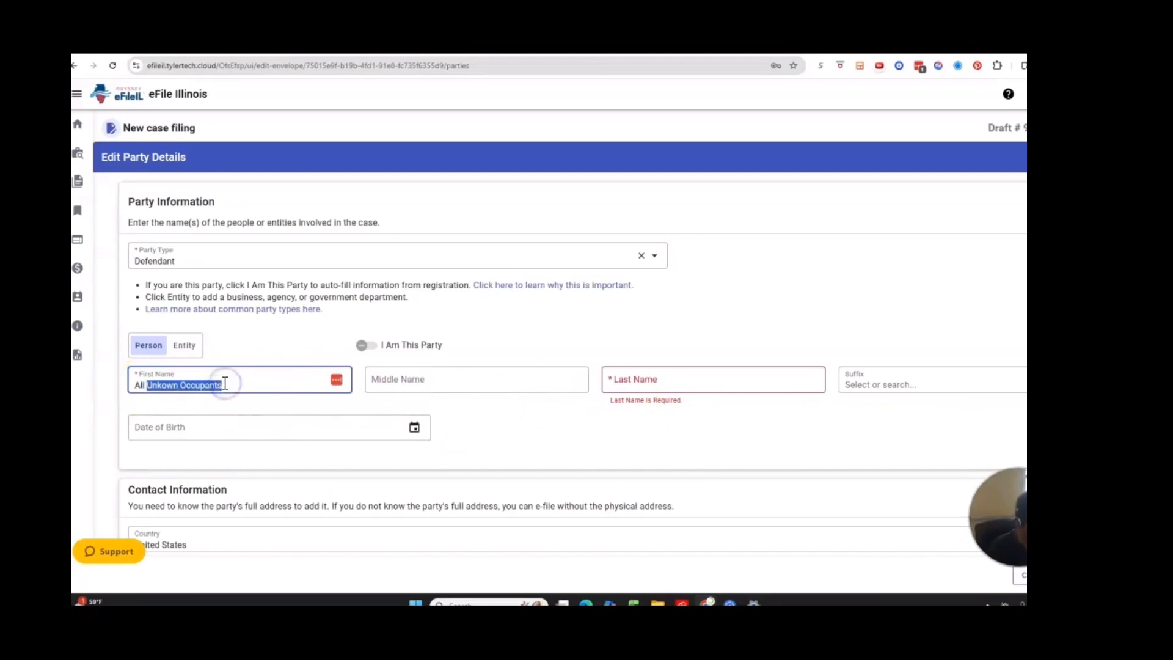
- Correct the name to first 'All Unknown', last 'Occupants', and save the defendant
key(ctrl+x)
click(655, 377)
key(ctrl+v)
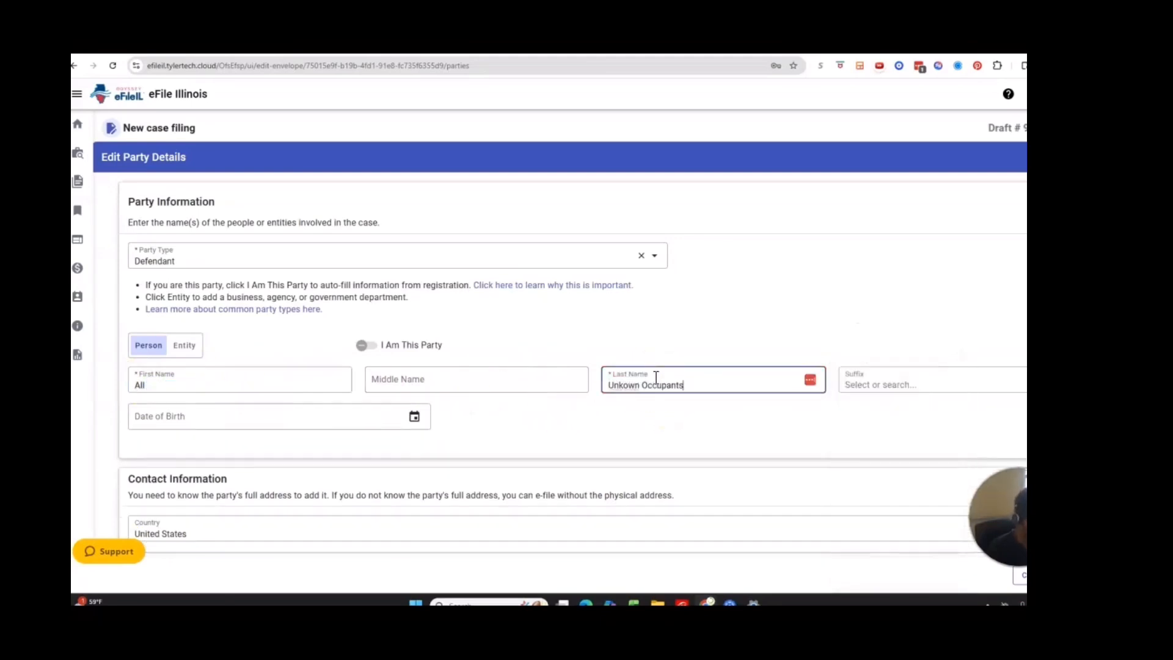
click(655, 341)
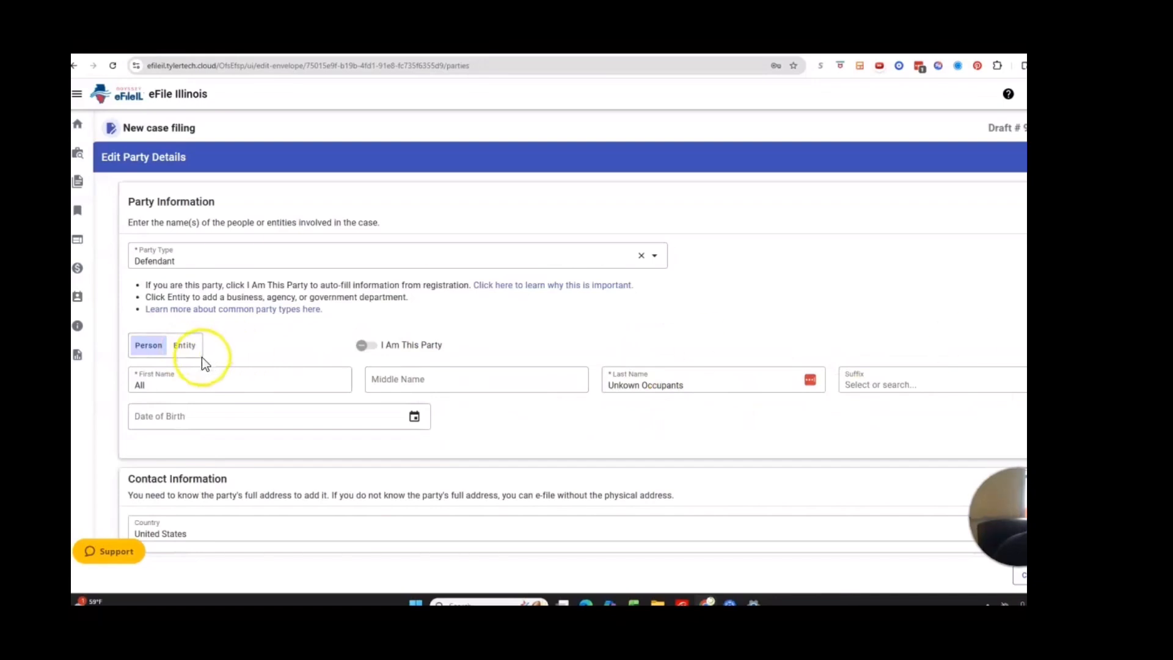
drag(639, 386, 601, 389)
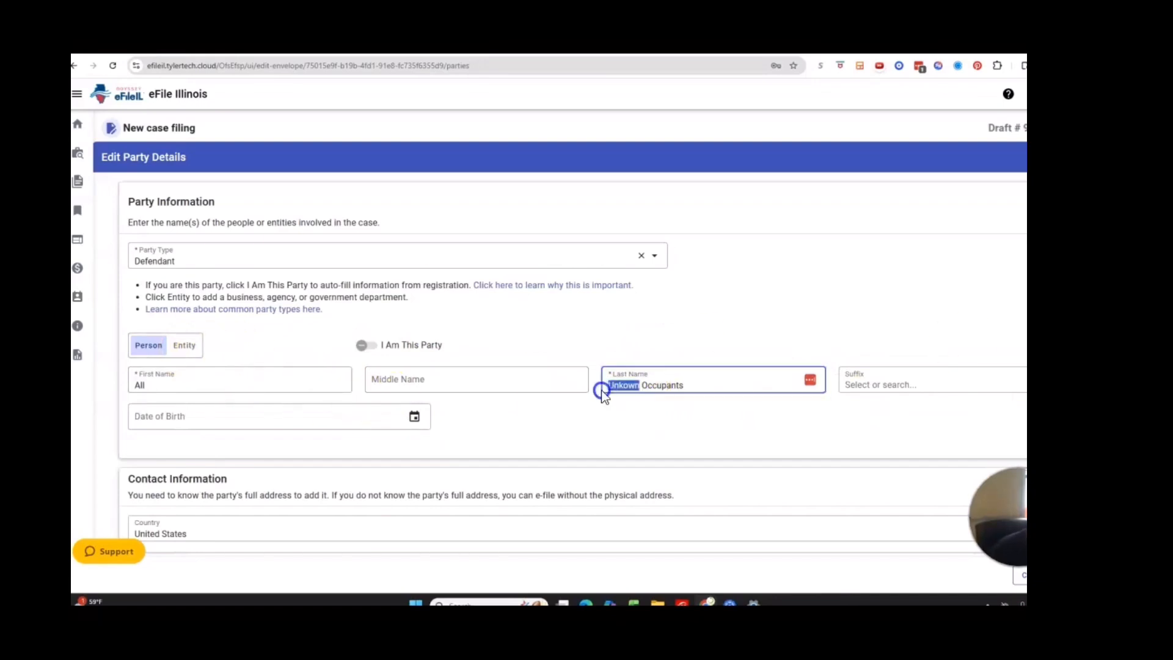
key(BackSpace)
click(146, 384)
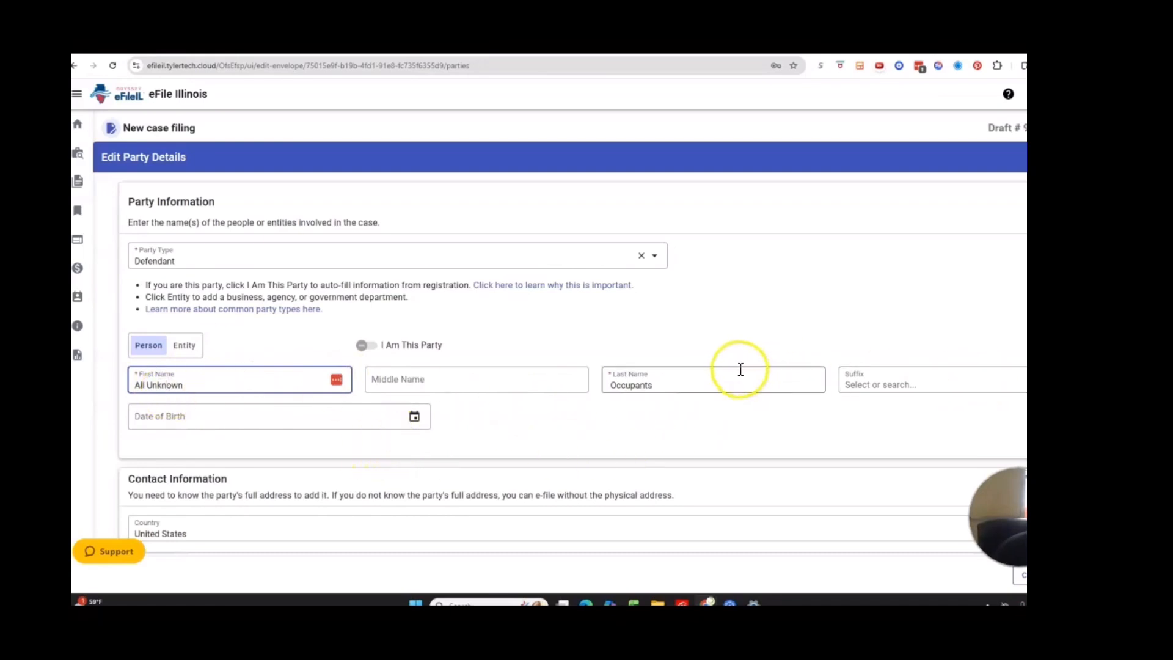
scroll(489, 446, down, 4)
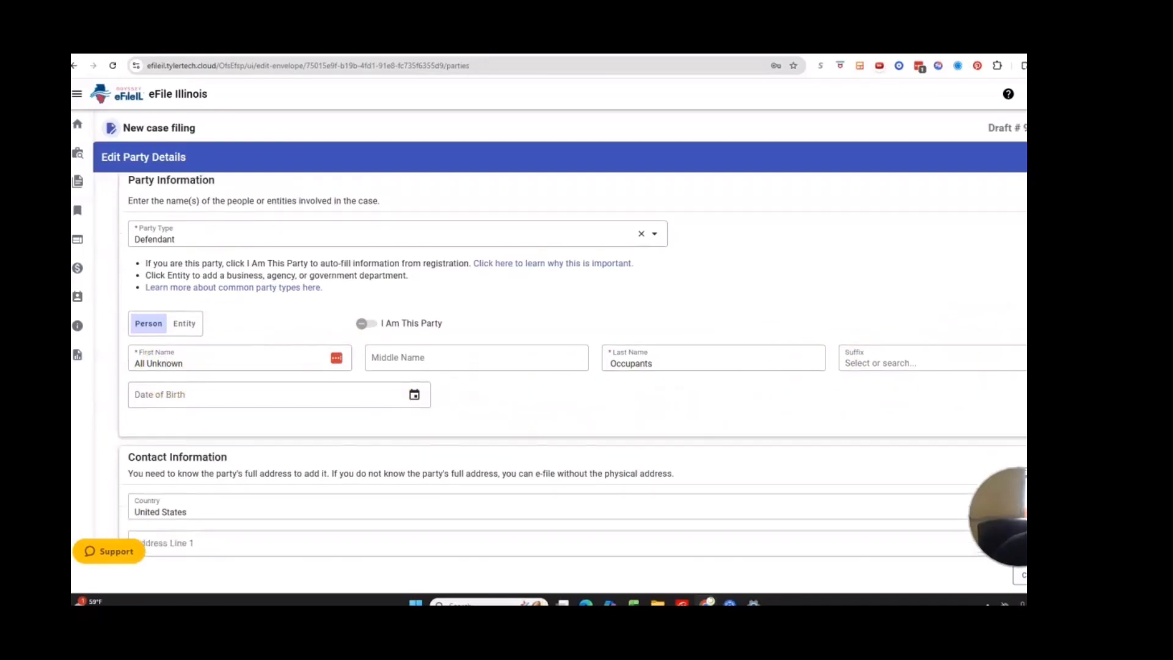
click(489, 446)
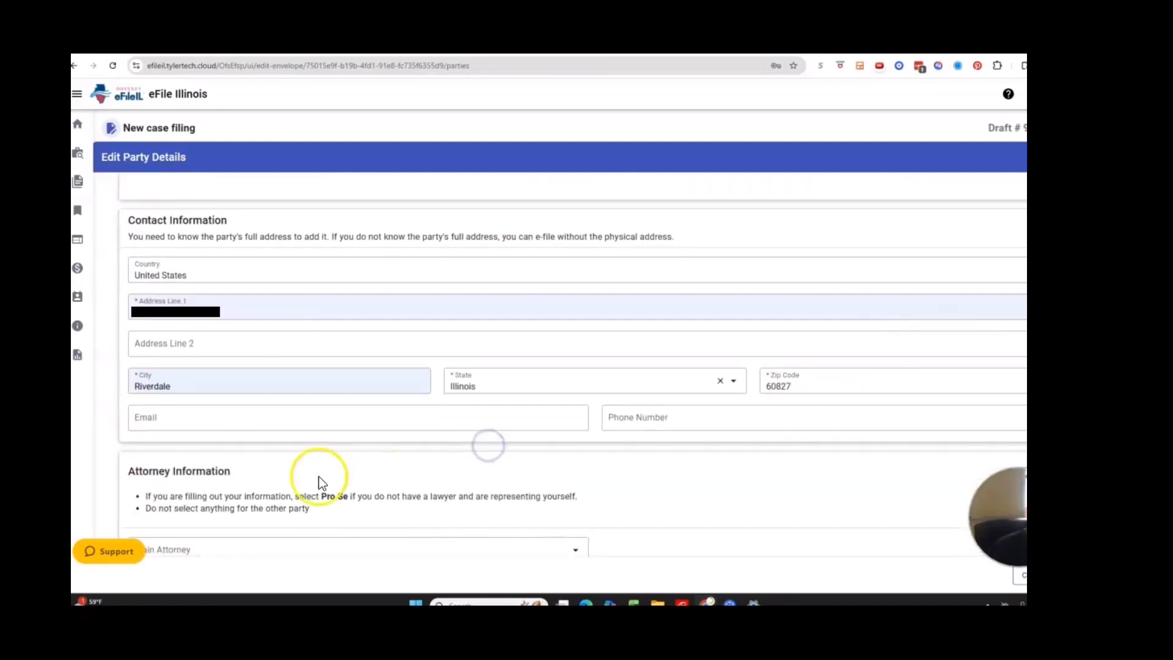
key(Return)
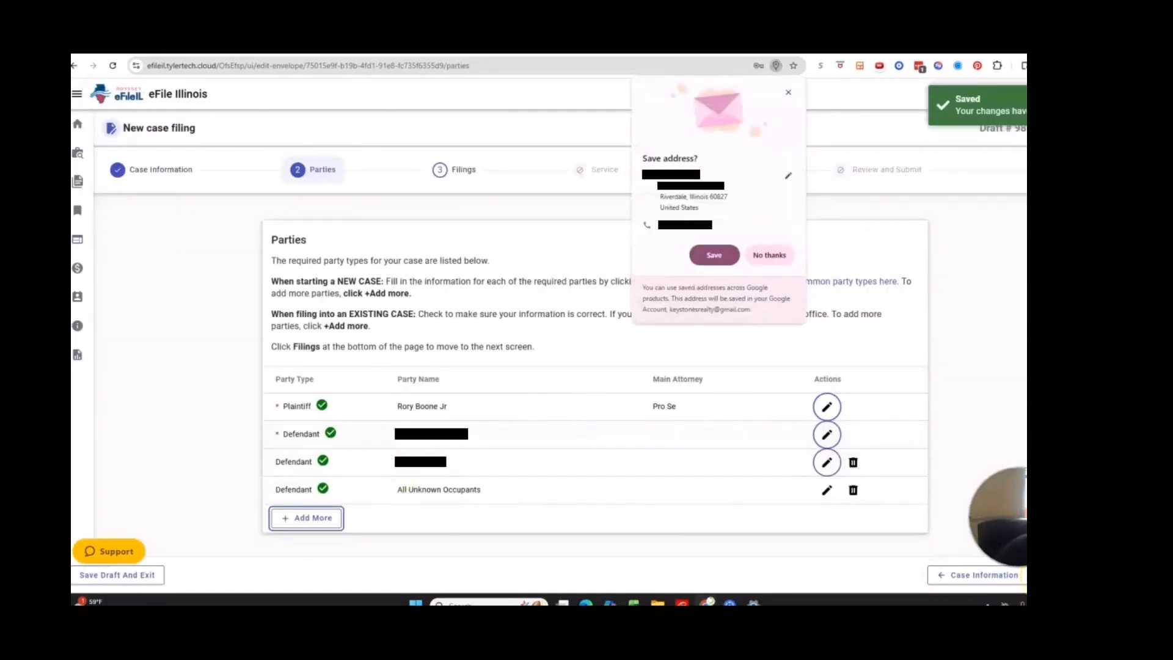
- Advance to the Filings step, dismiss the save-address prompt, and open Finder's Recents
click(1023, 575)
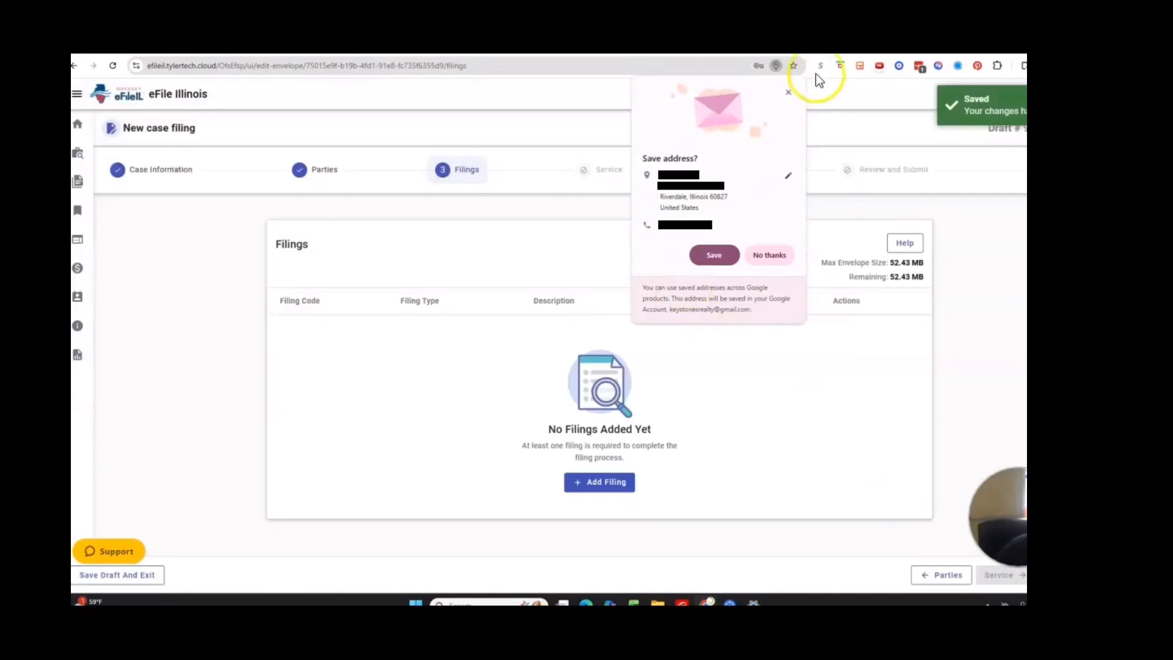
click(788, 95)
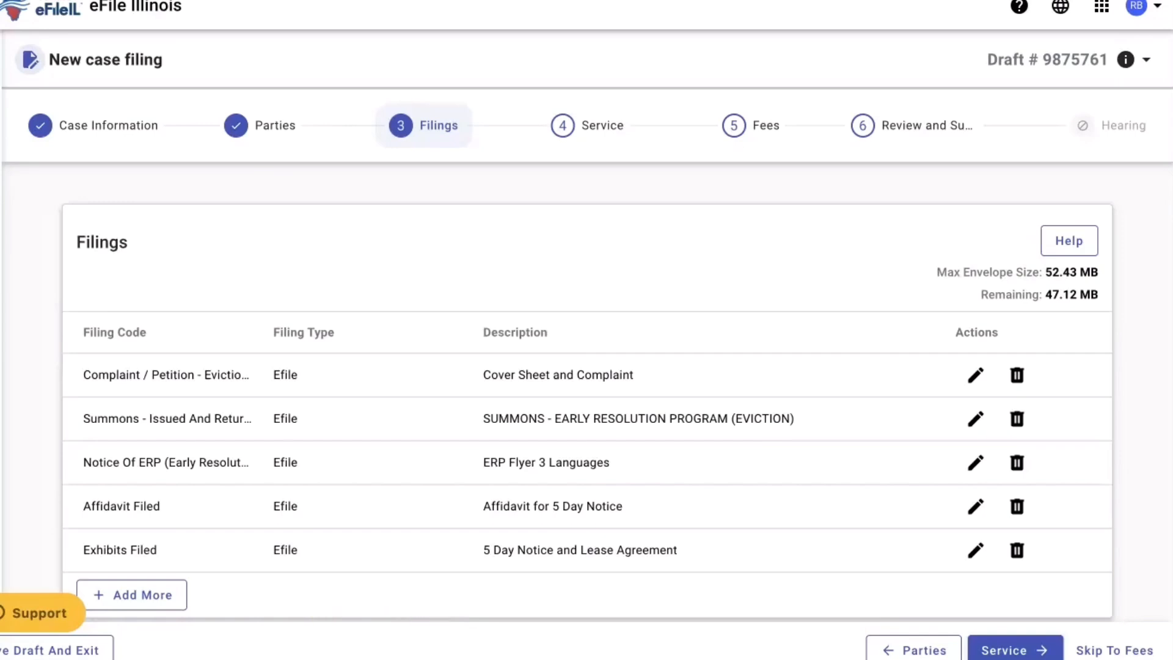
mouse_move(149, 655)
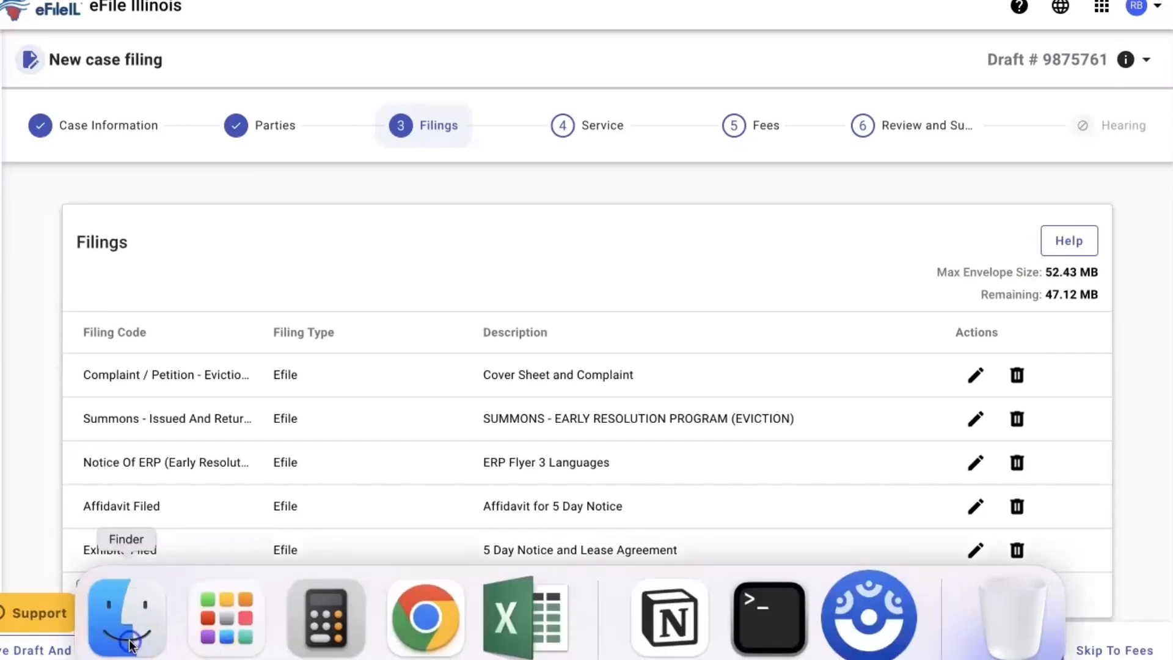
click(197, 528)
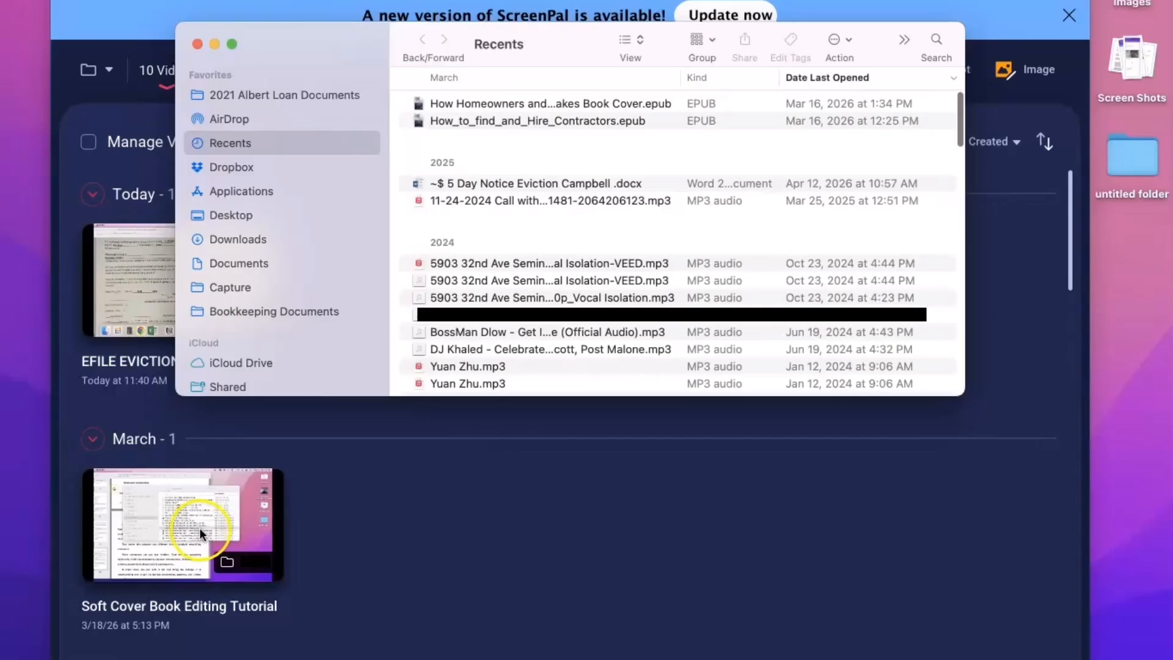
- Open the civil cover sheet from Recents and scroll through it in Preview
double_click(518, 104)
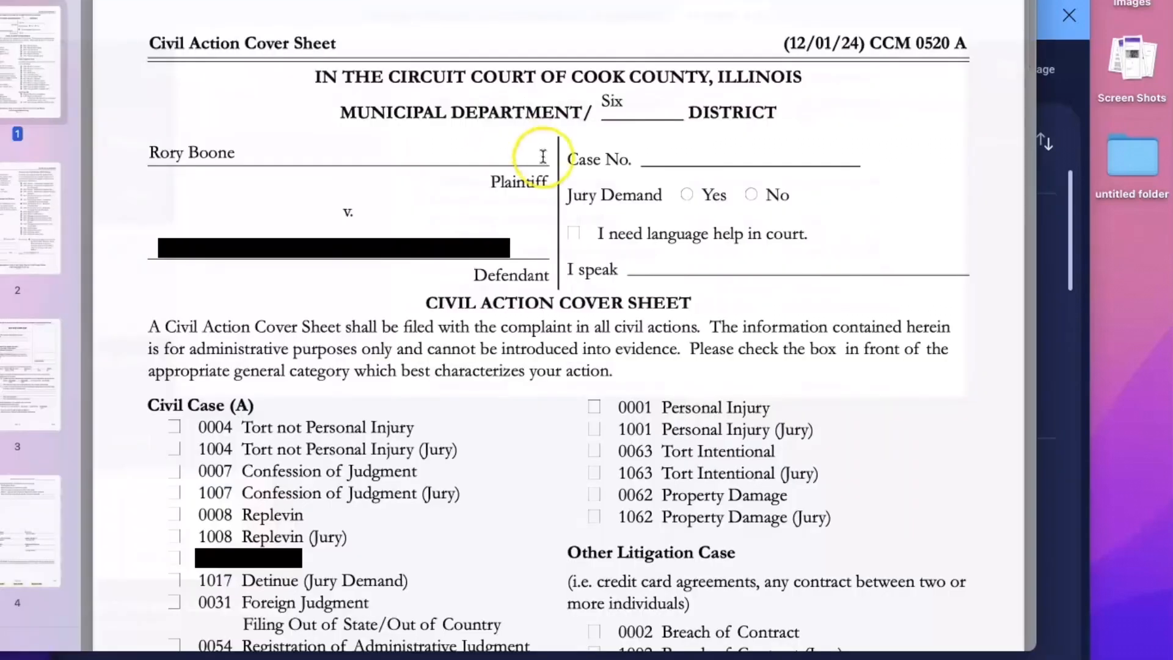
scroll(550, 193, down, 15)
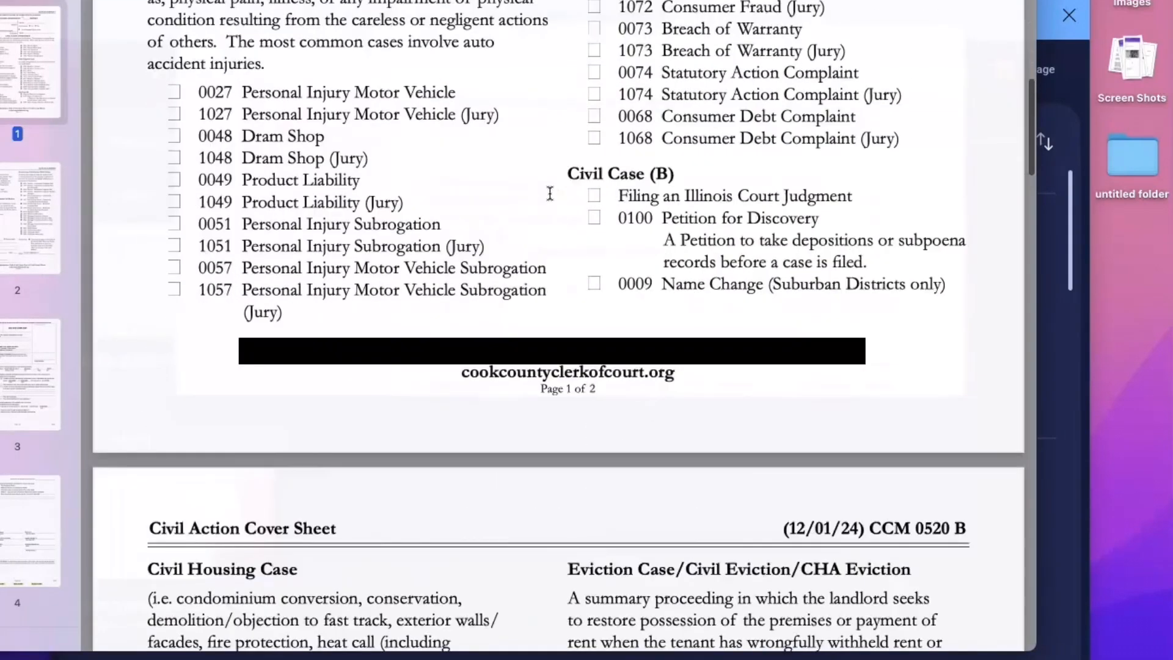
scroll(549, 193, down, 10)
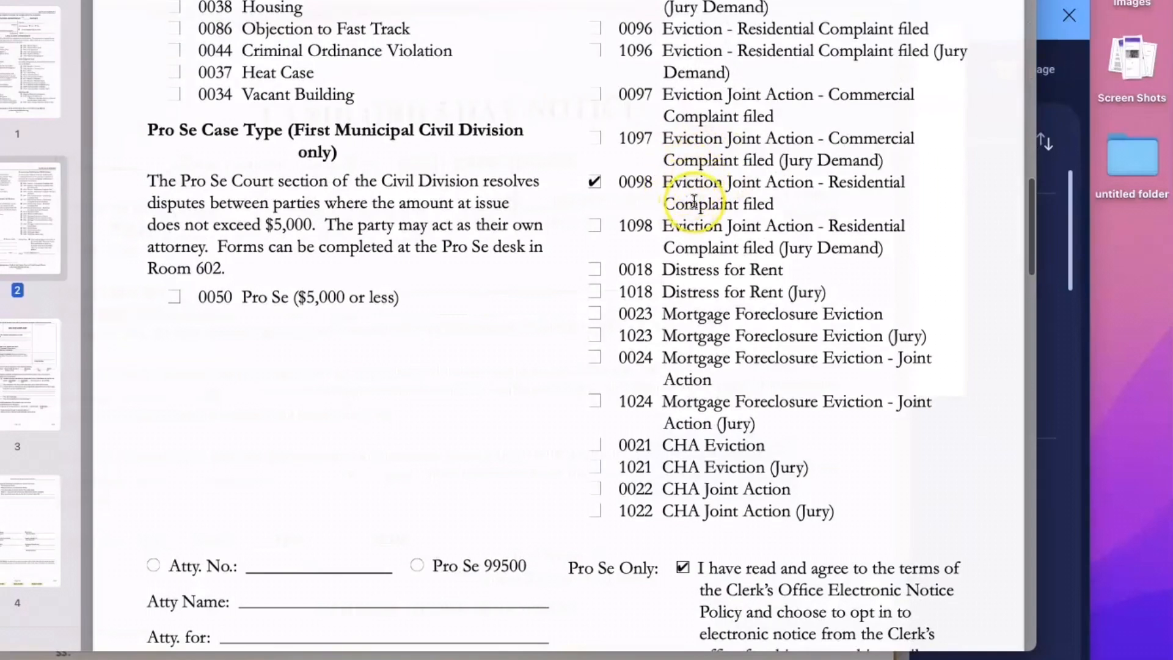
scroll(694, 201, up, 5)
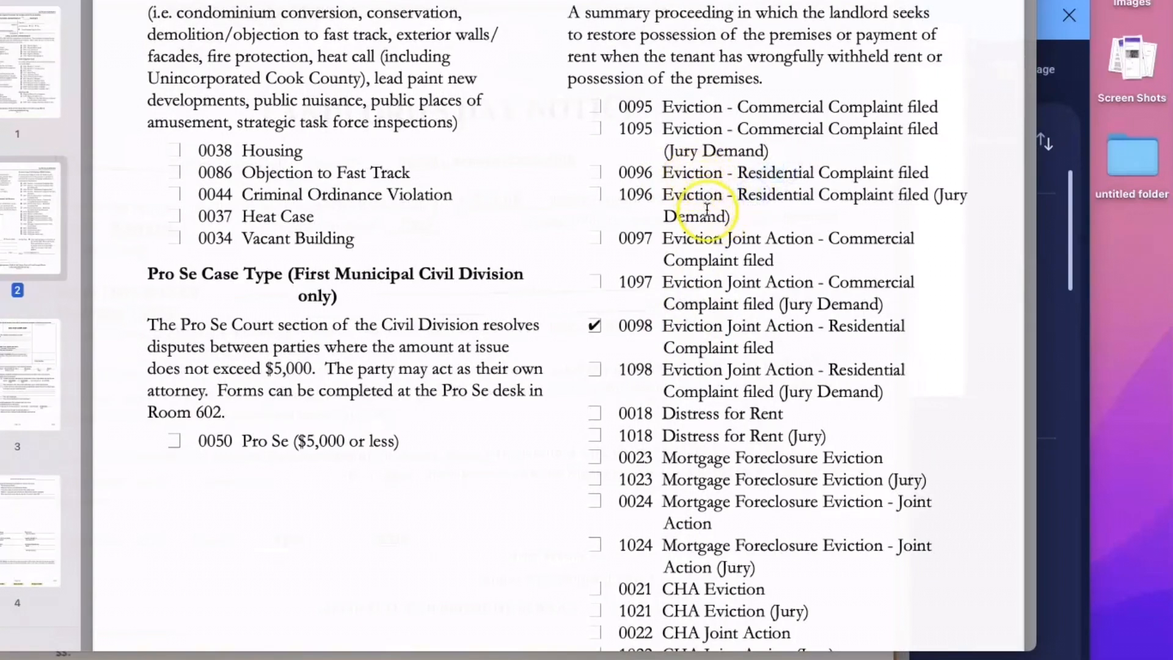
scroll(719, 183, down, 1)
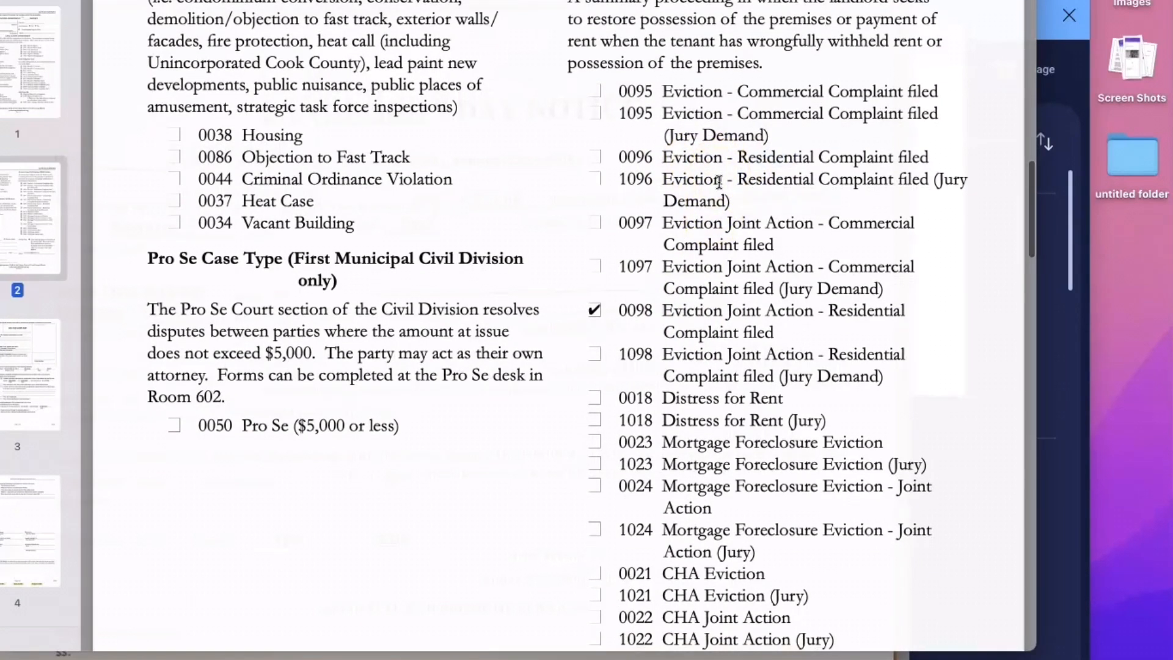
scroll(719, 182, down, 1)
drag(664, 143, 948, 143)
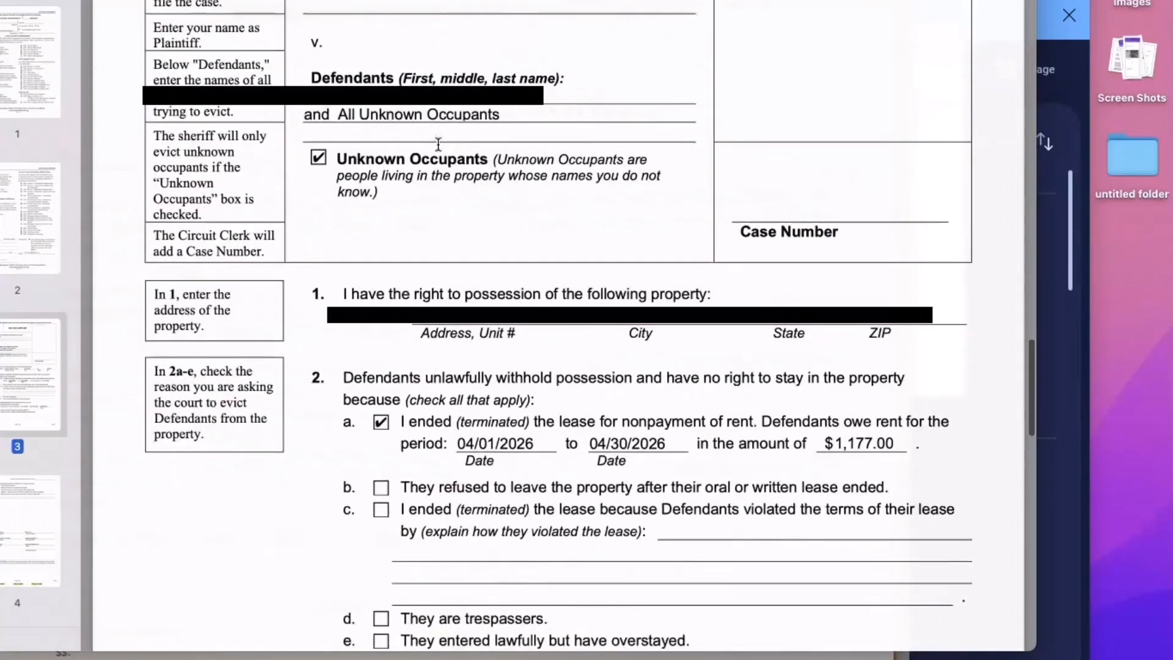
scroll(513, 197, down, 10)
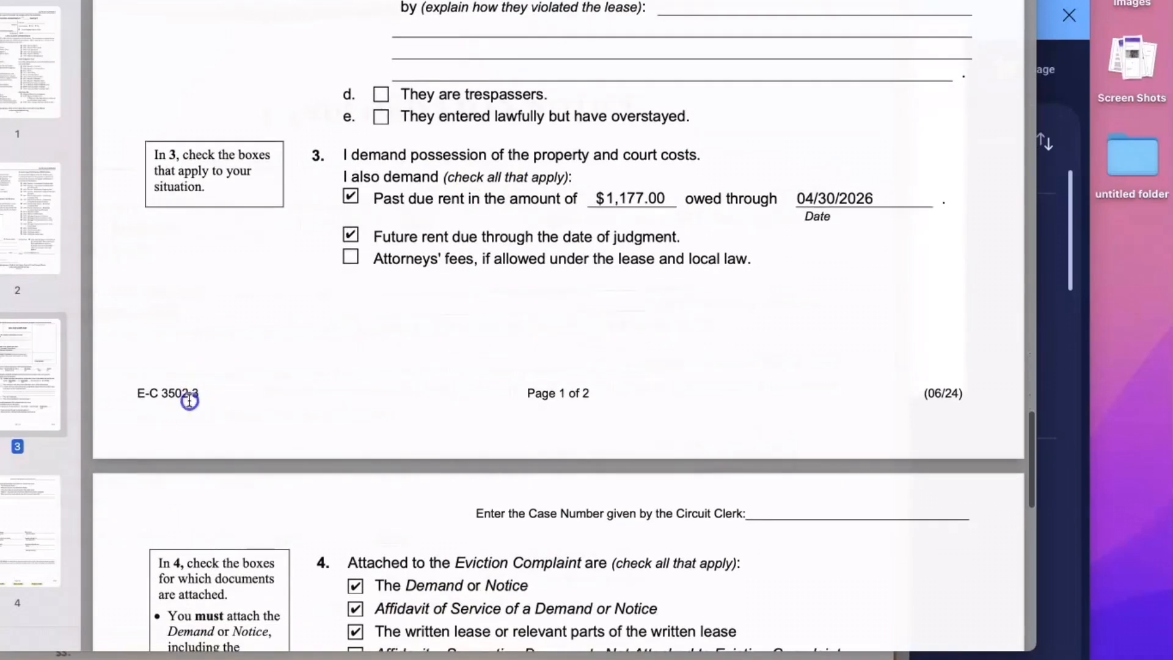
scroll(156, 393, up, 8)
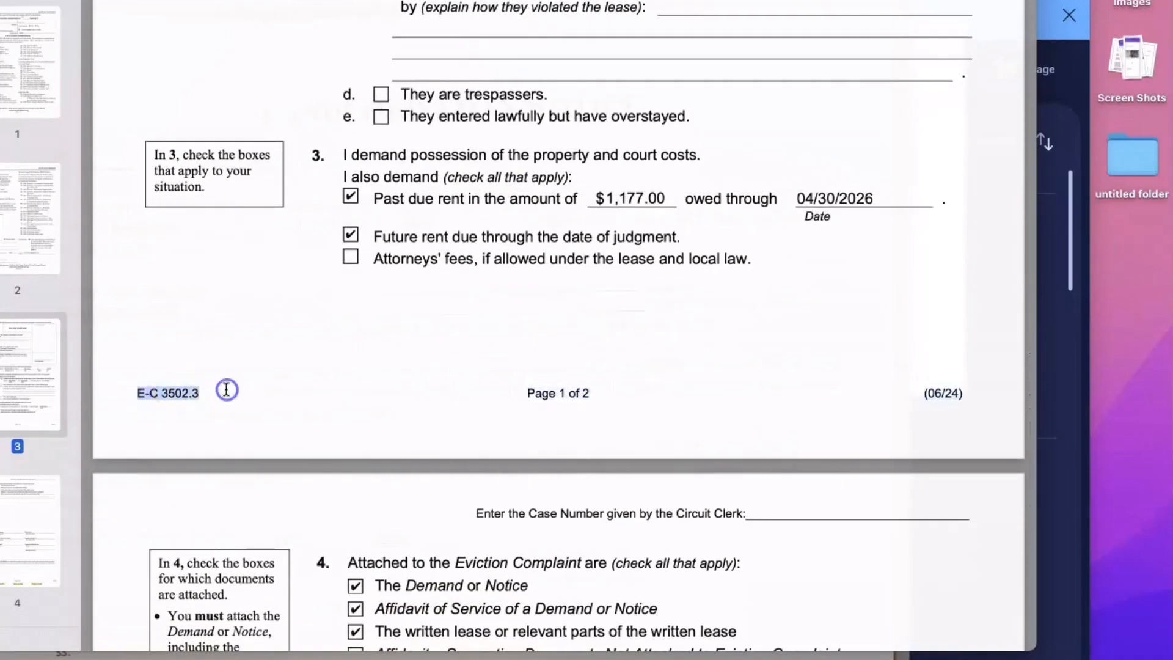
scroll(514, 308, down, 10)
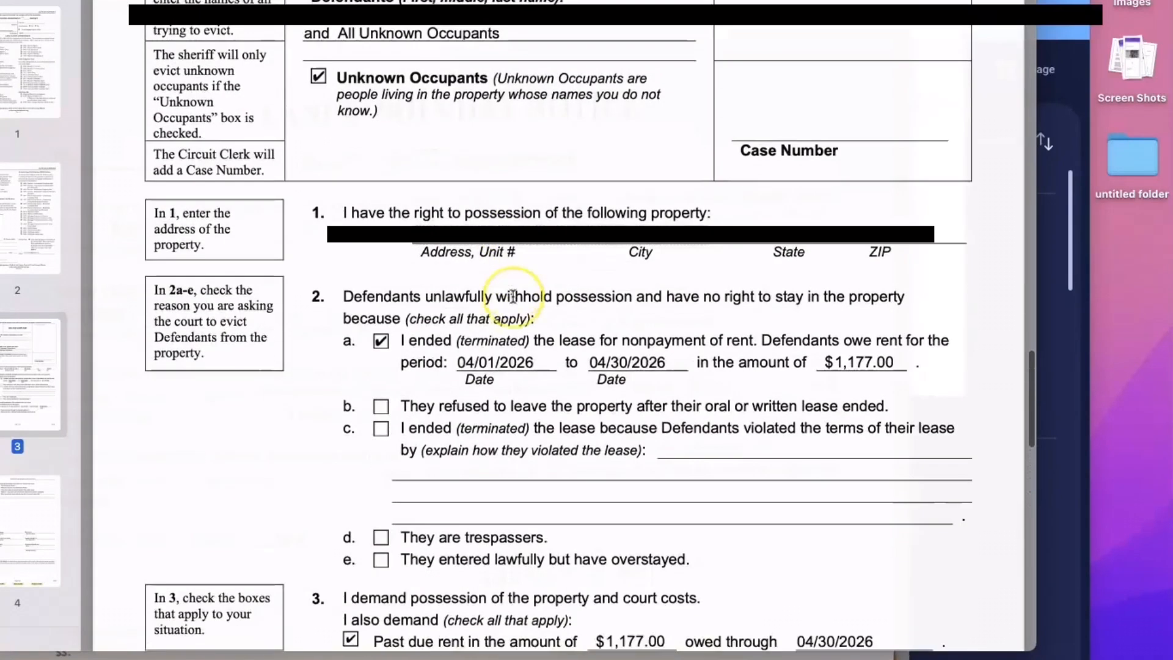
scroll(514, 296, down, 3)
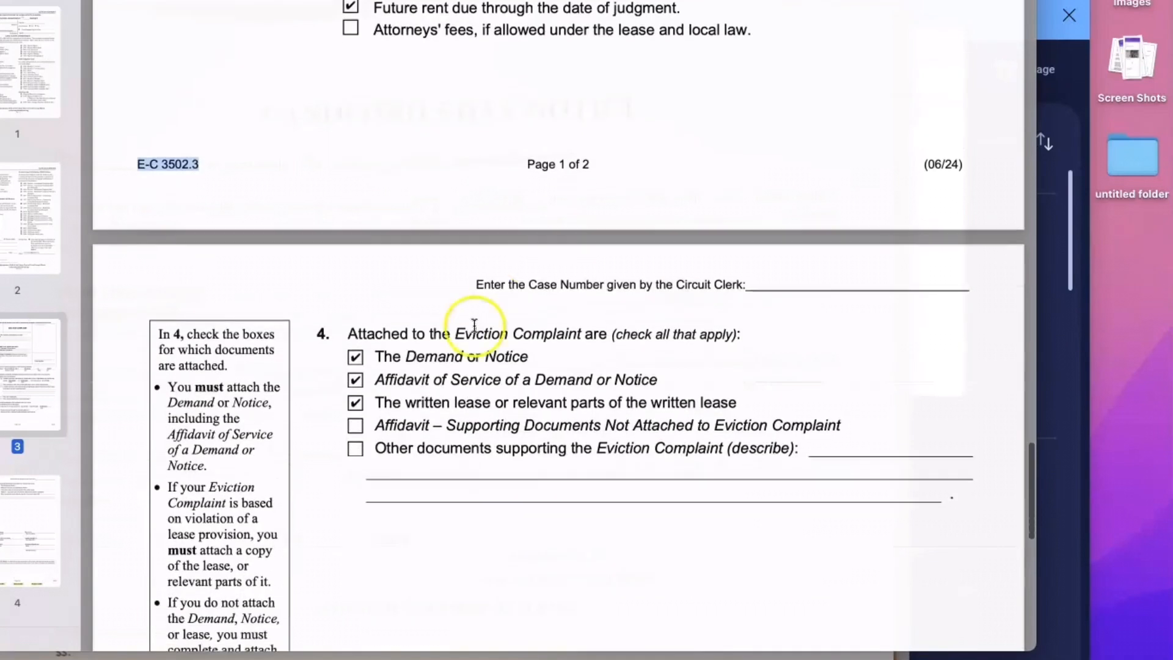
scroll(390, 367, down, 12)
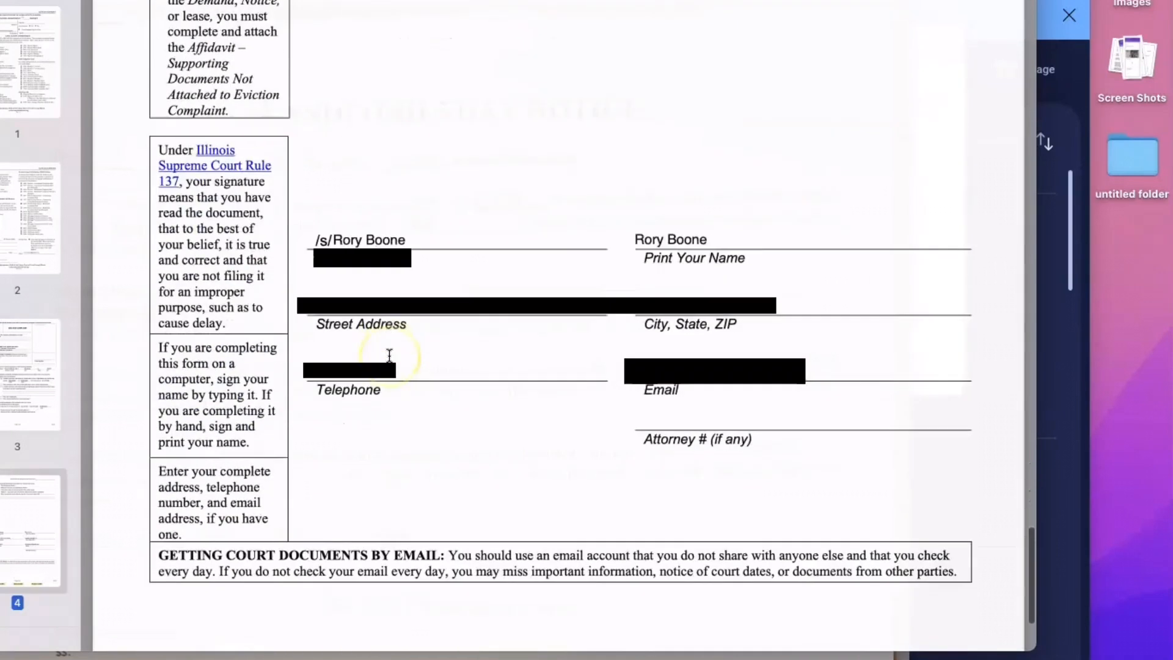
scroll(389, 355, down, 2)
scroll(389, 355, up, 20)
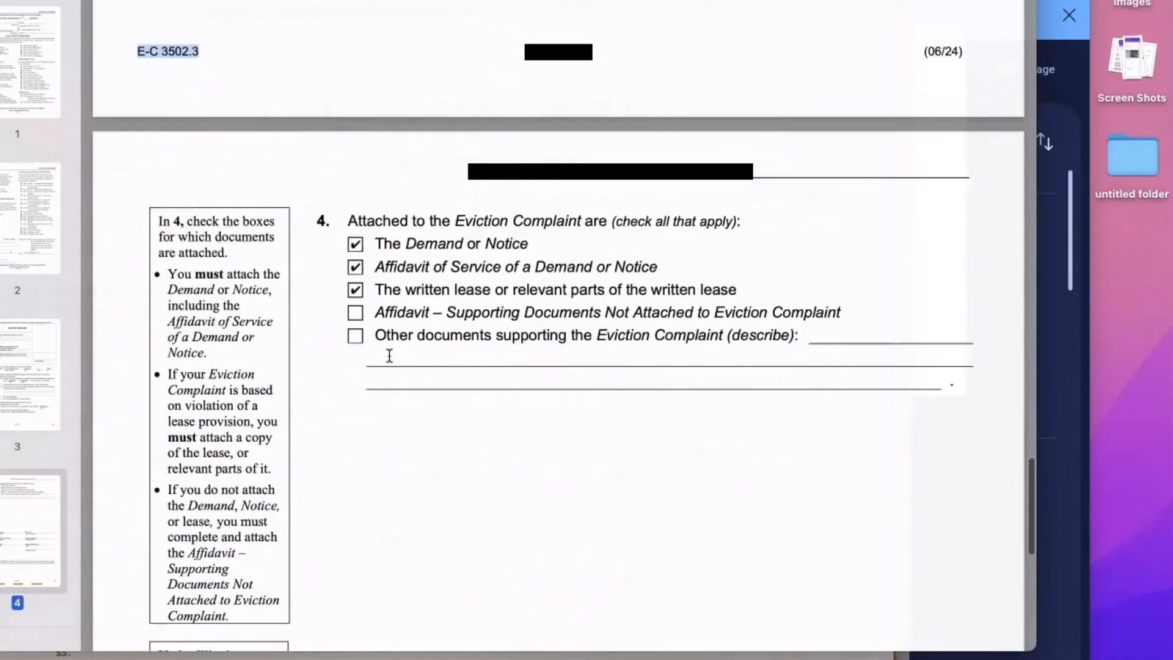
scroll(389, 355, up, 20)
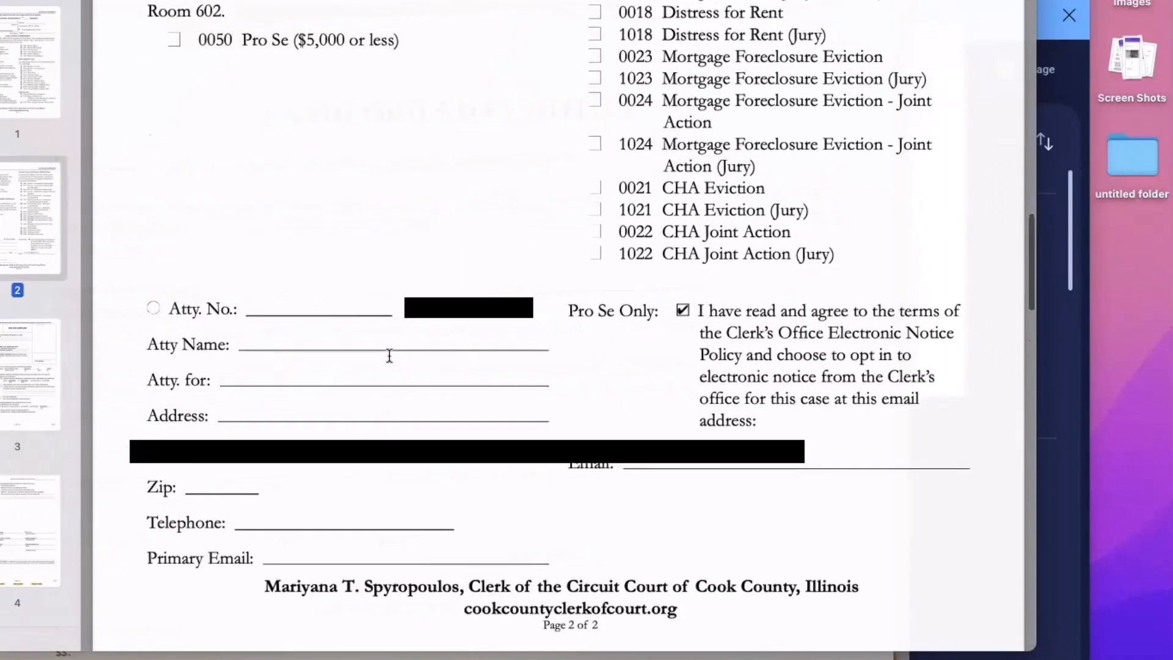
click(575, 321)
scroll(575, 318, up, 15)
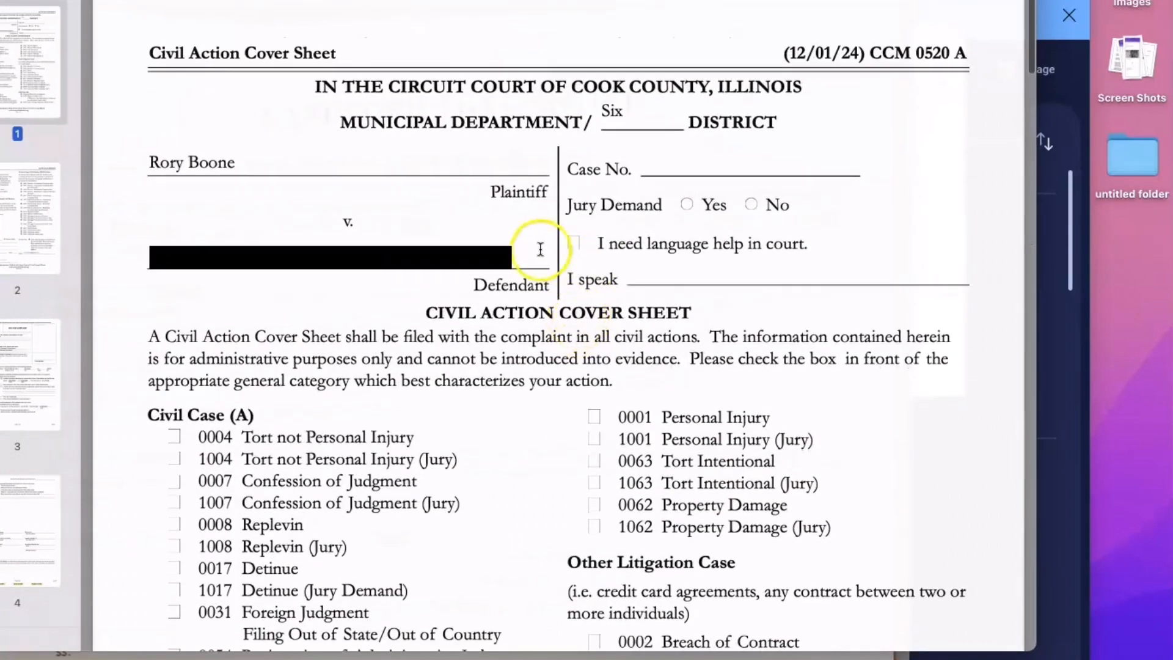
scroll(364, 217, down, 1)
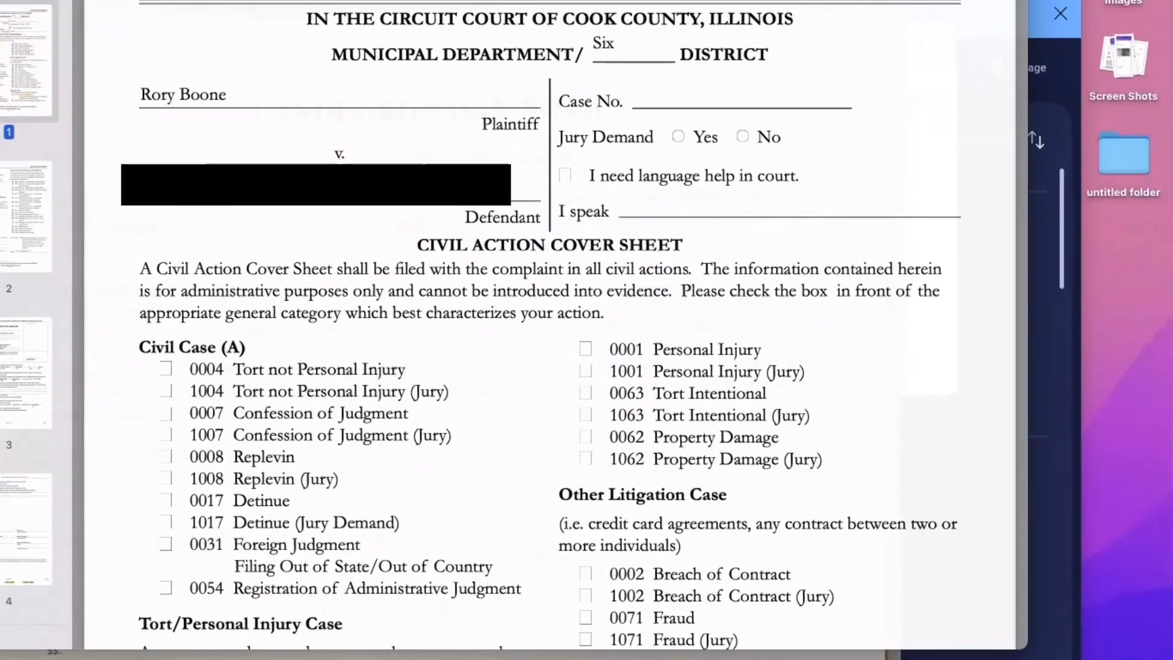
- Jump to the second page via the thumbnails and review the eviction complaint pages
click(8, 360)
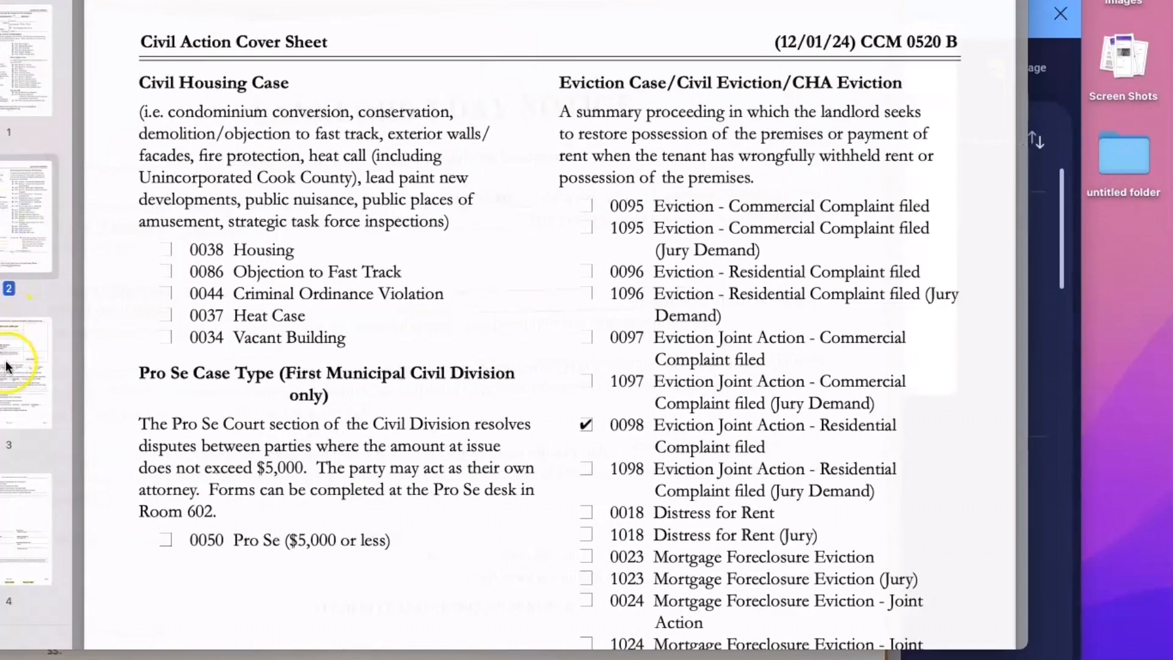
scroll(330, 365, down, 3)
scroll(330, 364, up, 15)
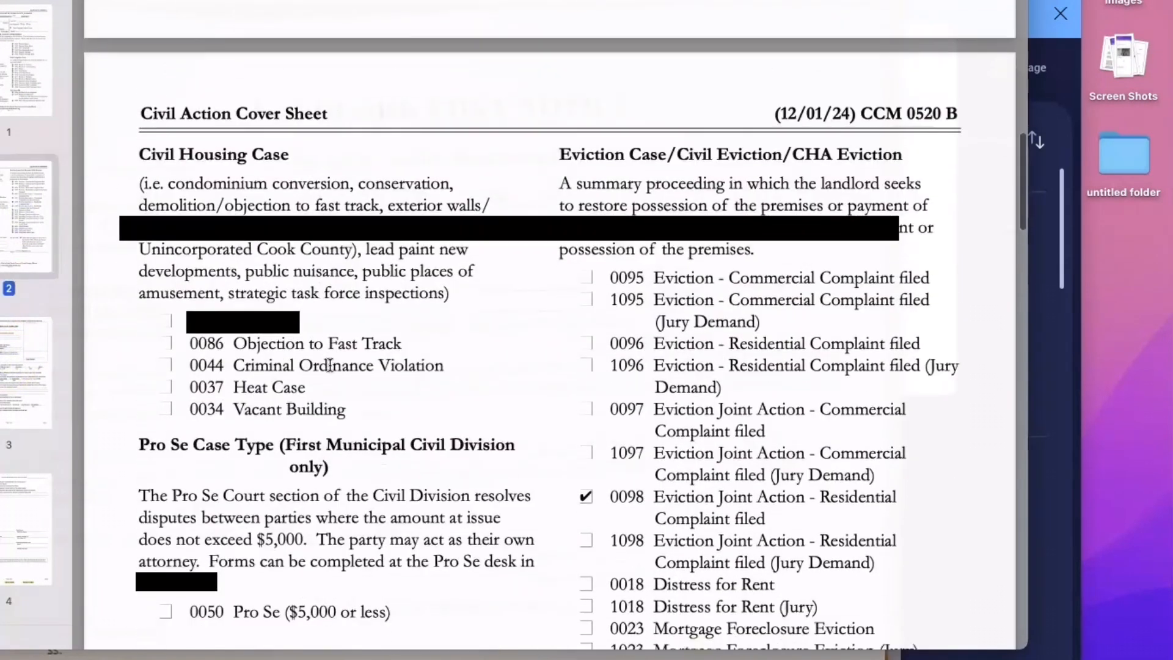
scroll(330, 364, up, 15)
scroll(330, 365, down, 20)
scroll(330, 365, down, 5)
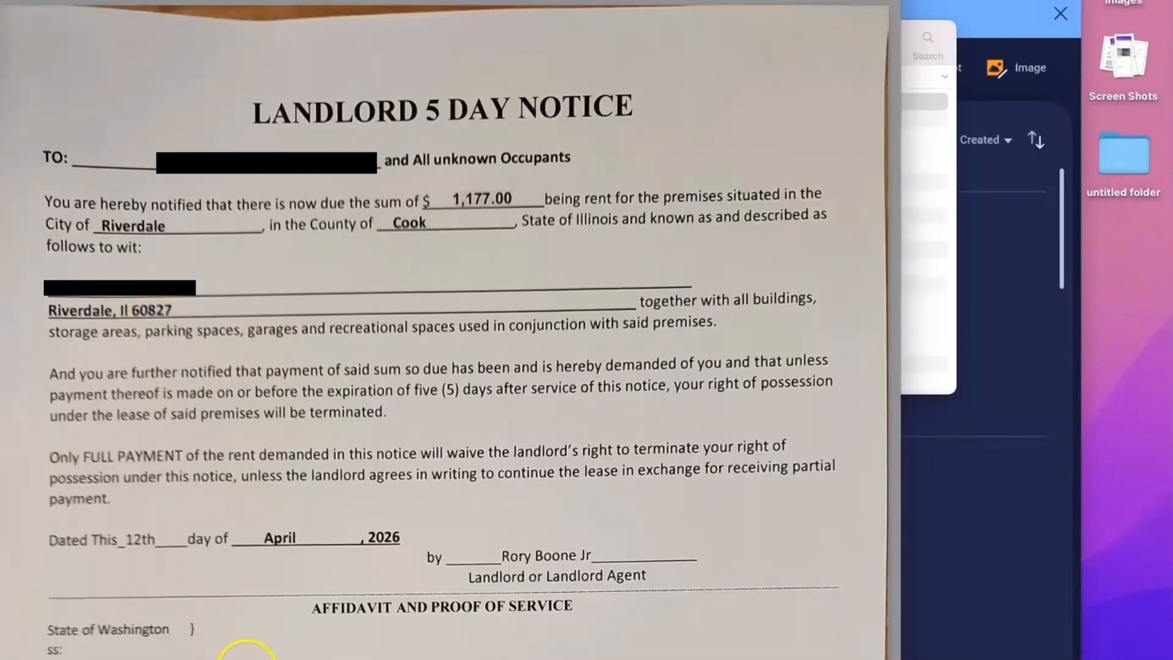
- Return to eFile Illinois and open the Summons filing's details to check its filing code
click(345, 632)
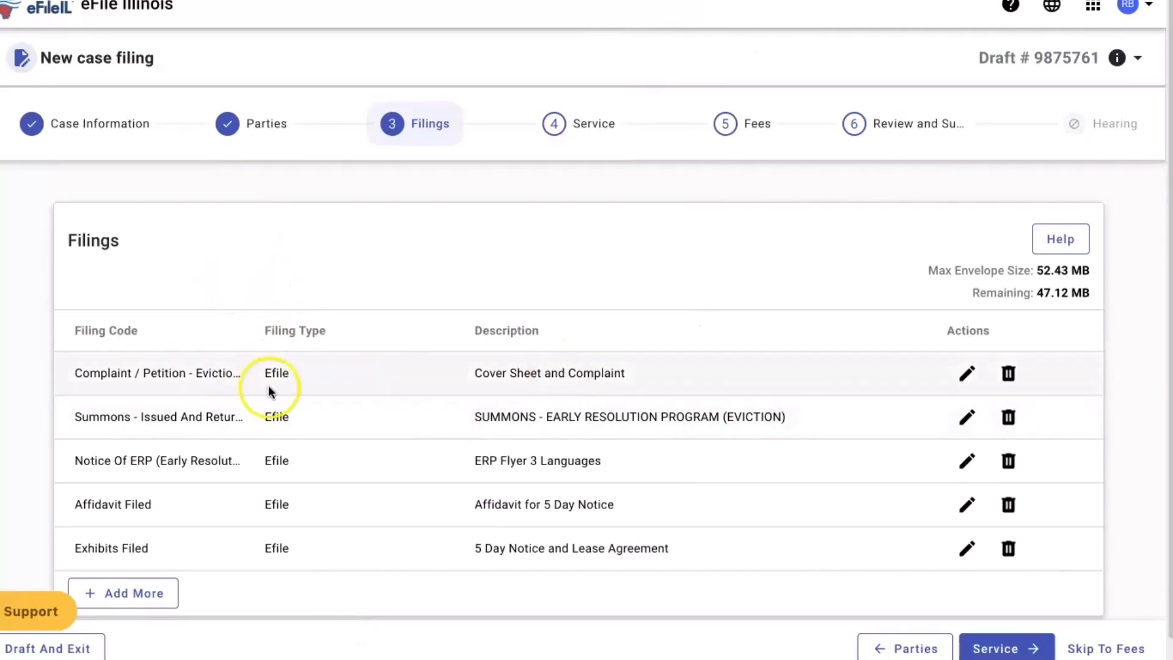
click(958, 418)
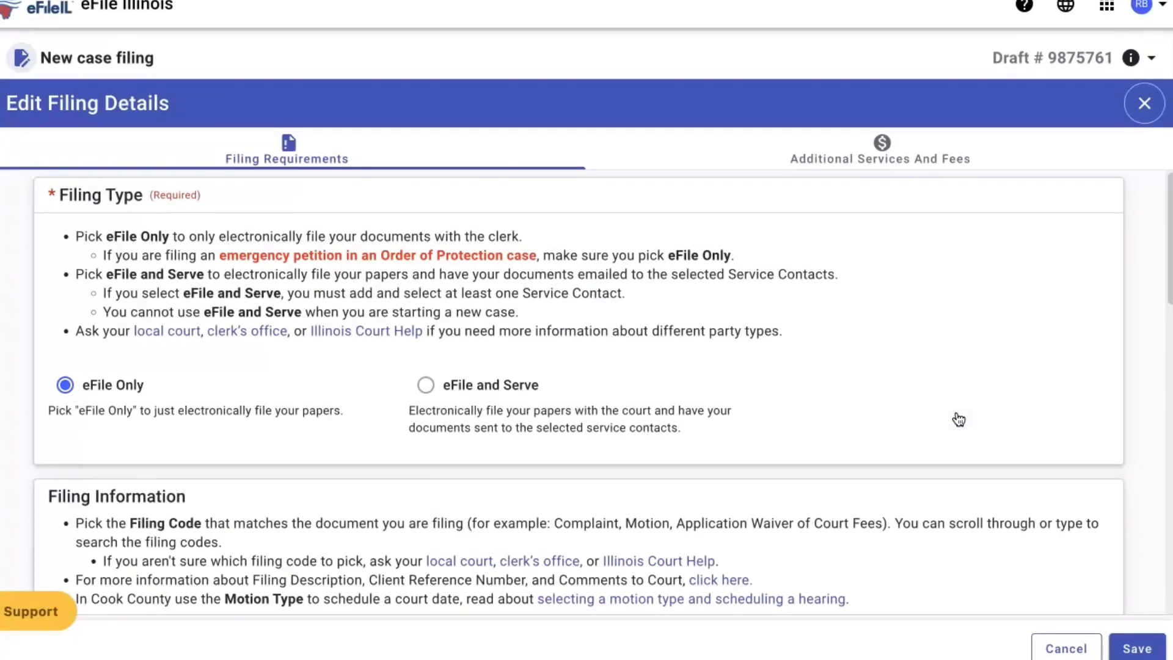
scroll(482, 441, down, 10)
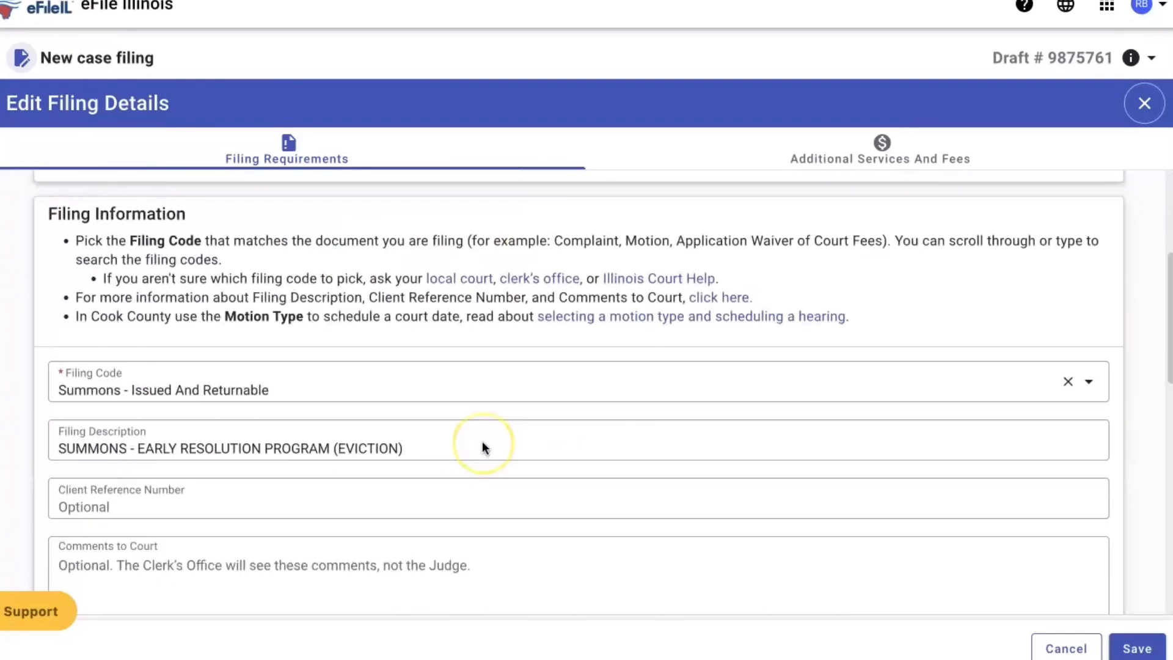
scroll(482, 441, up, 5)
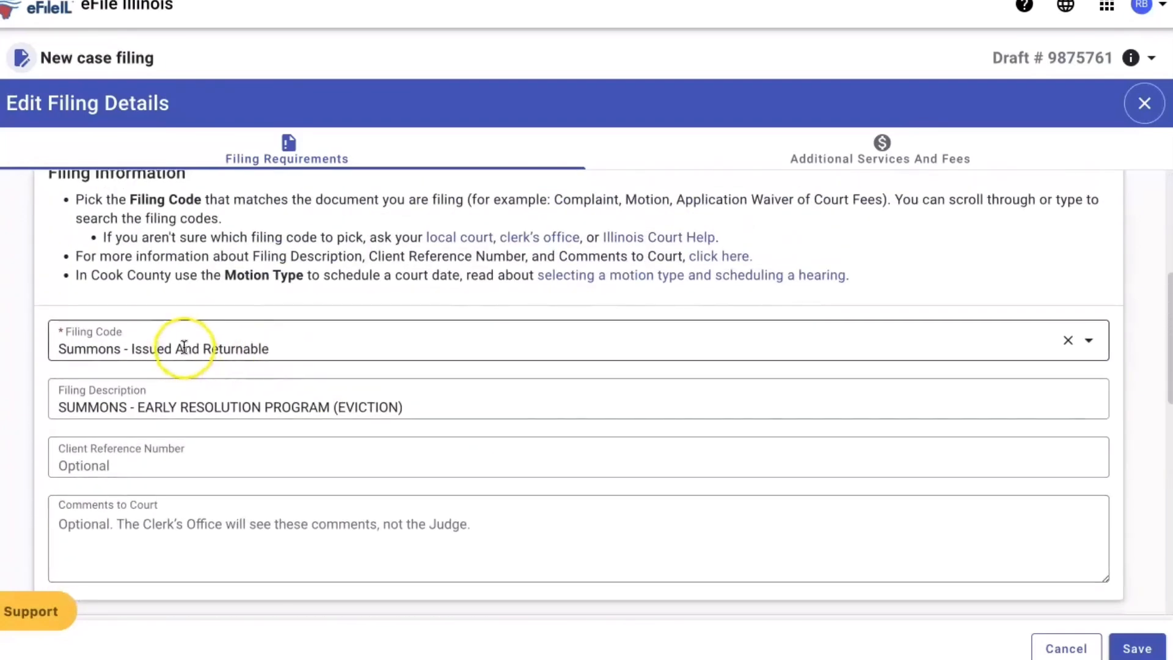
- Open the CCM0065 summons PDF from Finder Recents and confirm its title, Summons - Early Resolution Program (Eviction)
mouse_move(178, 654)
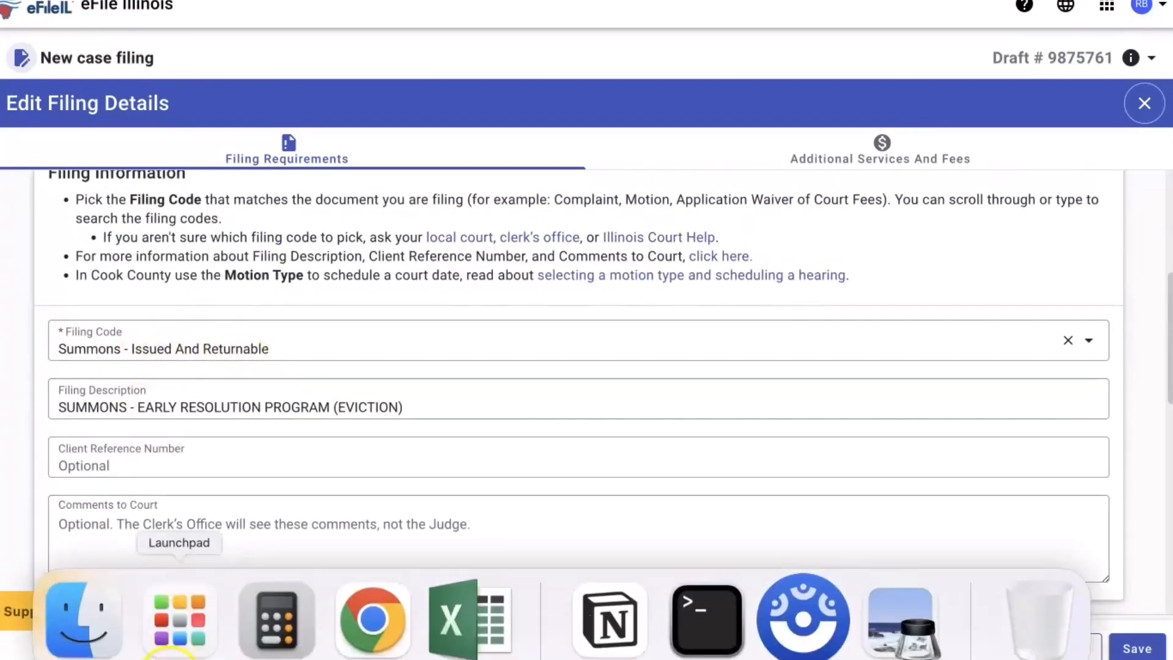
click(103, 625)
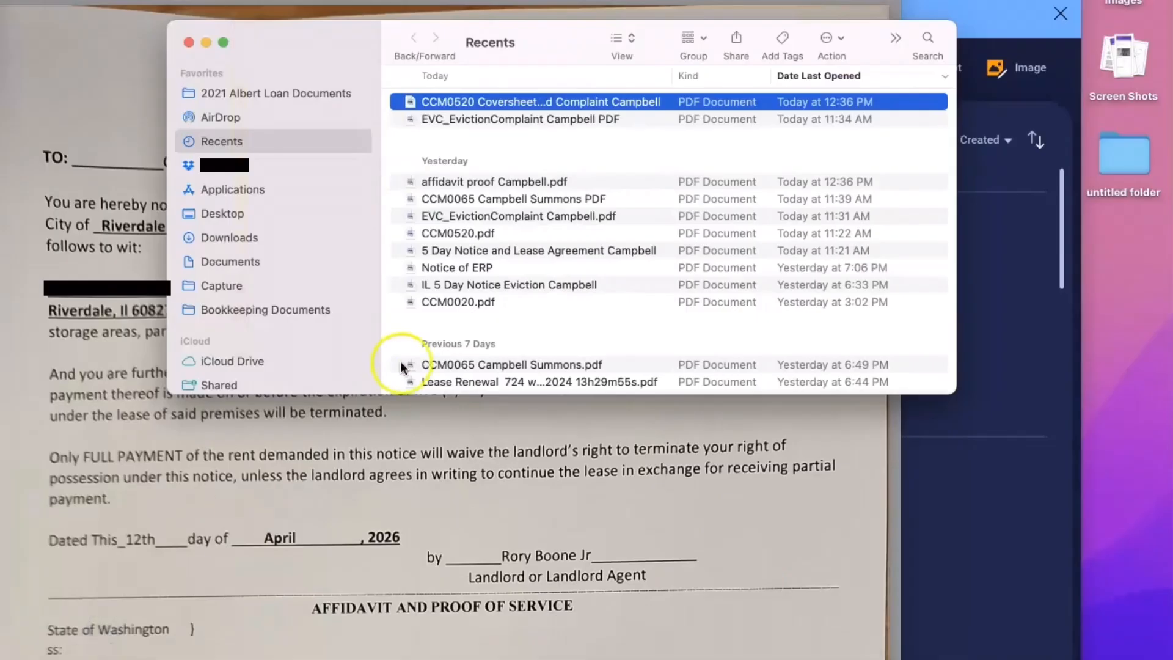
click(462, 214)
double_click(500, 199)
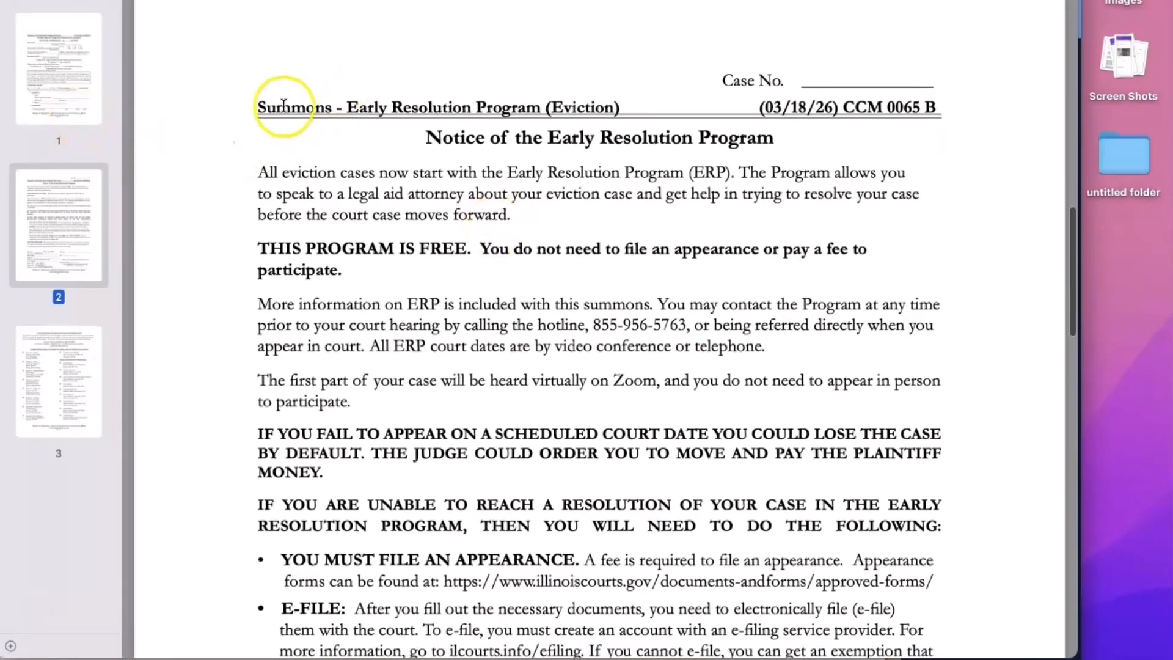
drag(259, 103, 629, 105)
click(828, 104)
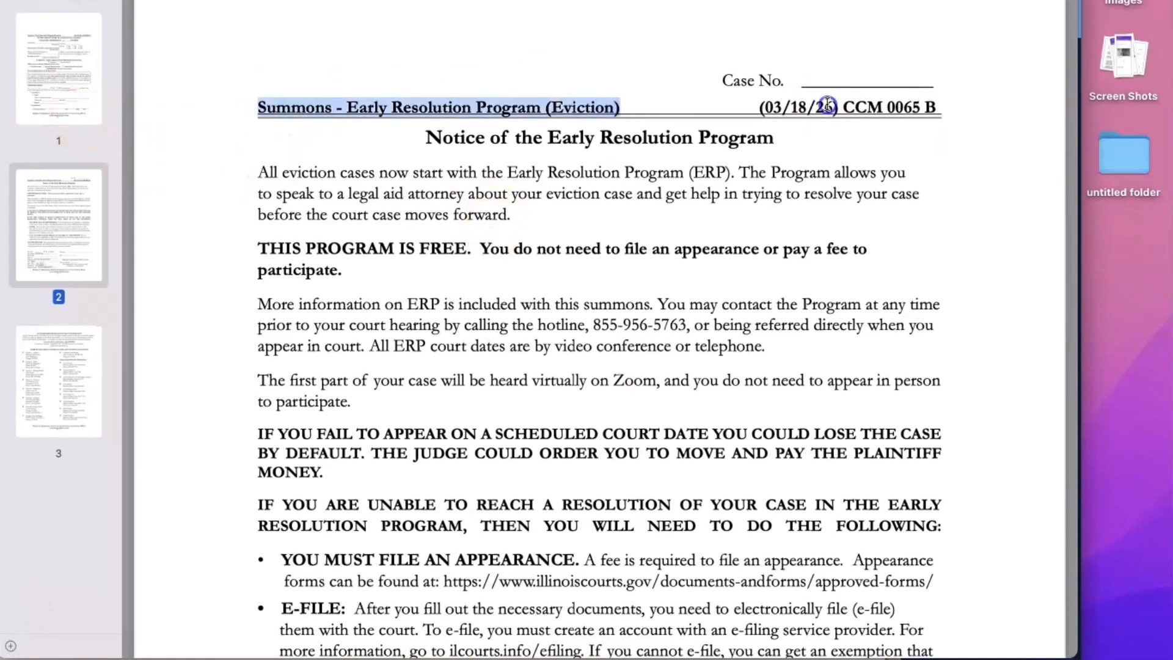
scroll(762, 196, down, 5)
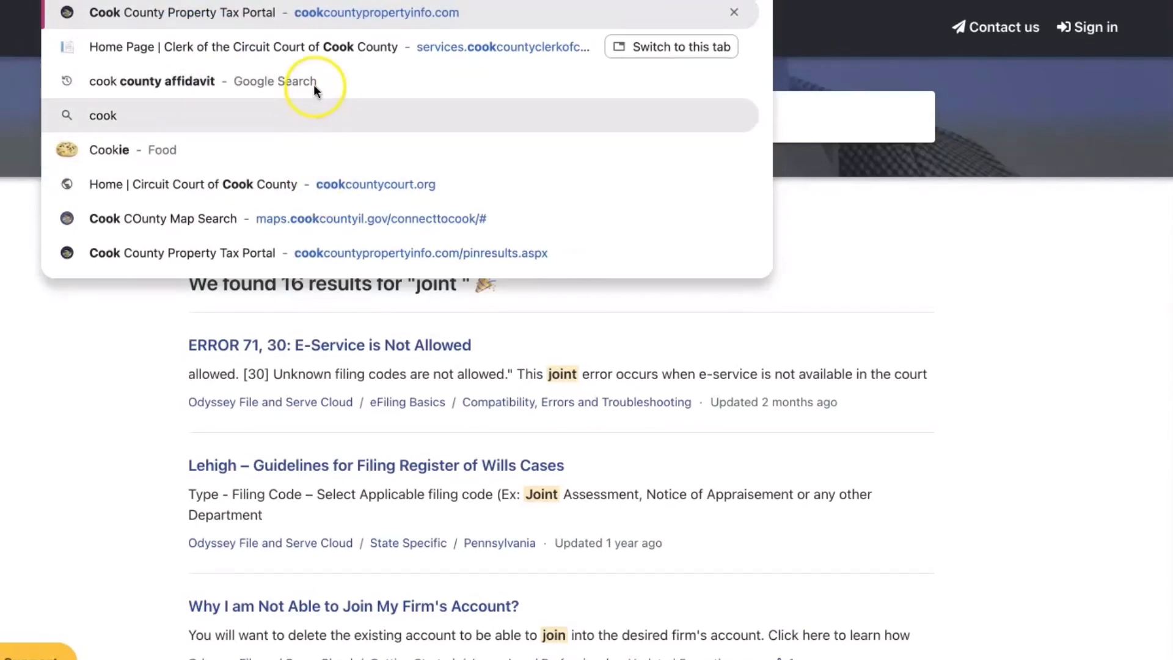
key(Return)
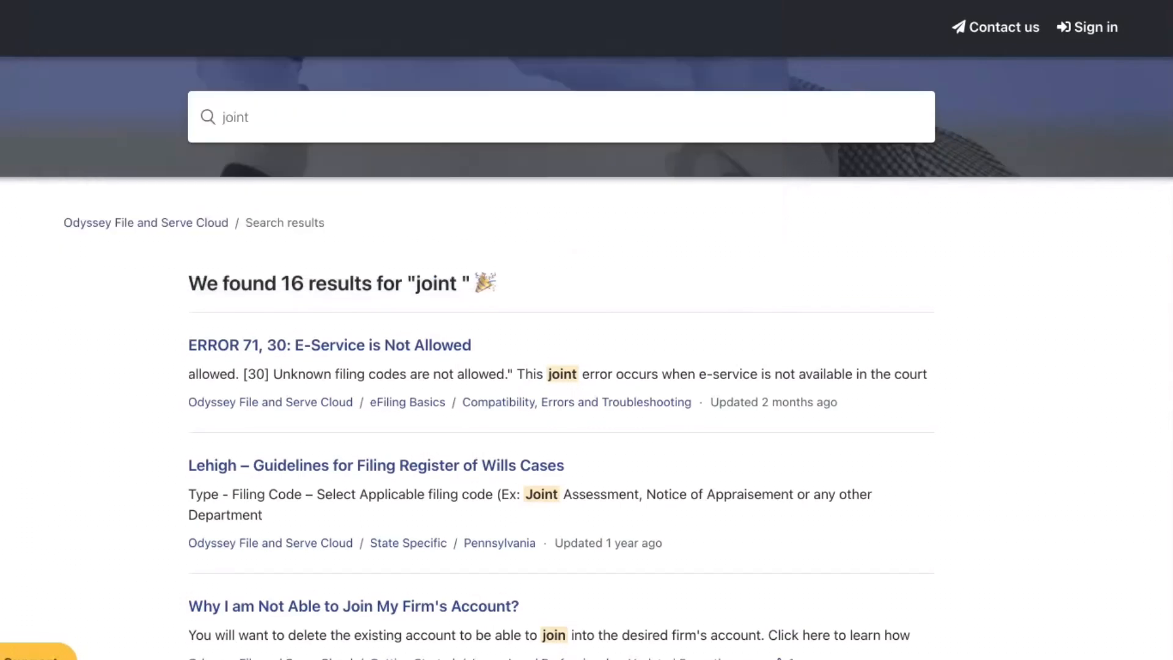
- Search Google for 'cook county forms' and open the Clerk's Court Forms Search page
text(ccookcco)
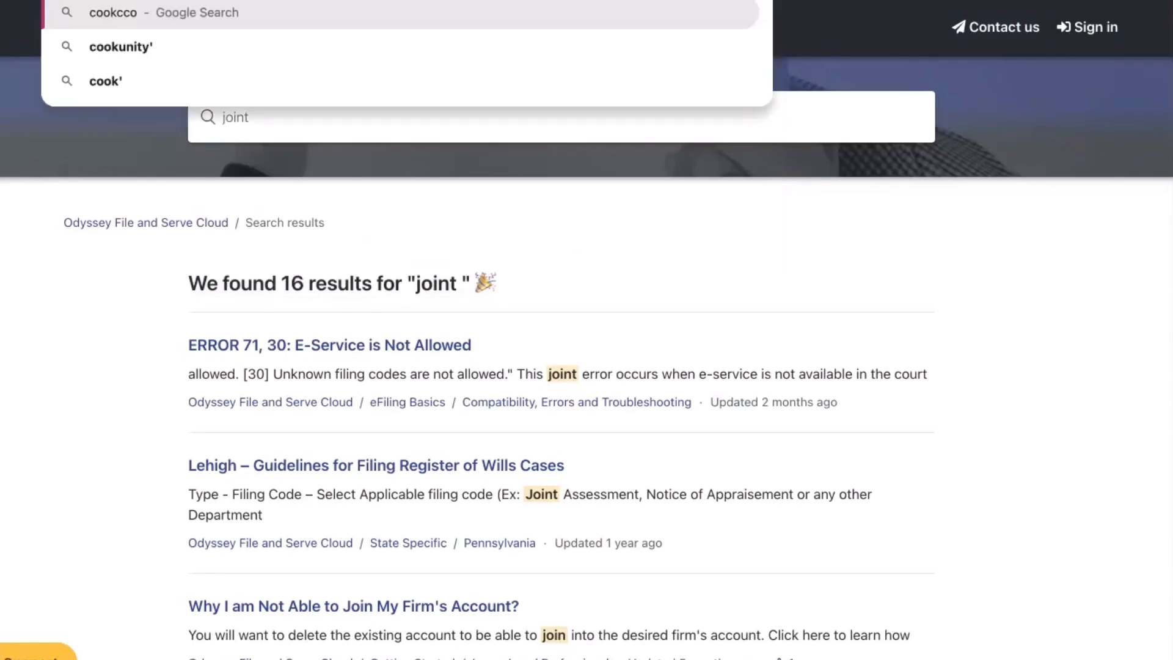
key(BackSpace)
key(BackSpace)
key(BackSpace)
key(BackSpace)
key(BackSpace)
text(coun)
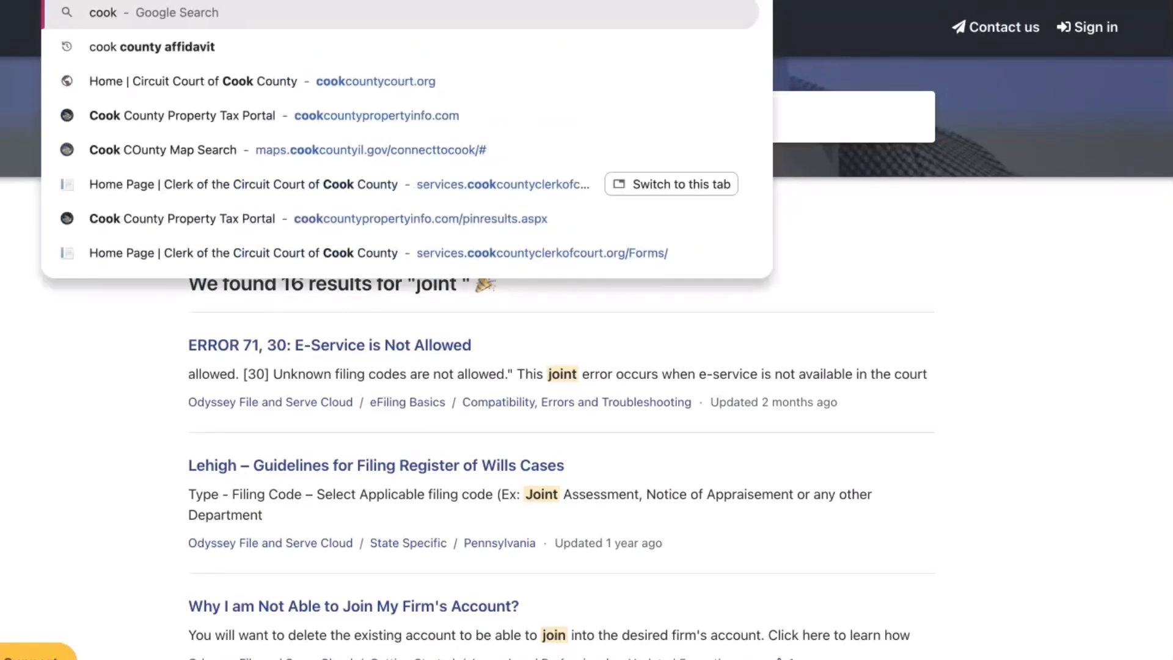
text(ty)
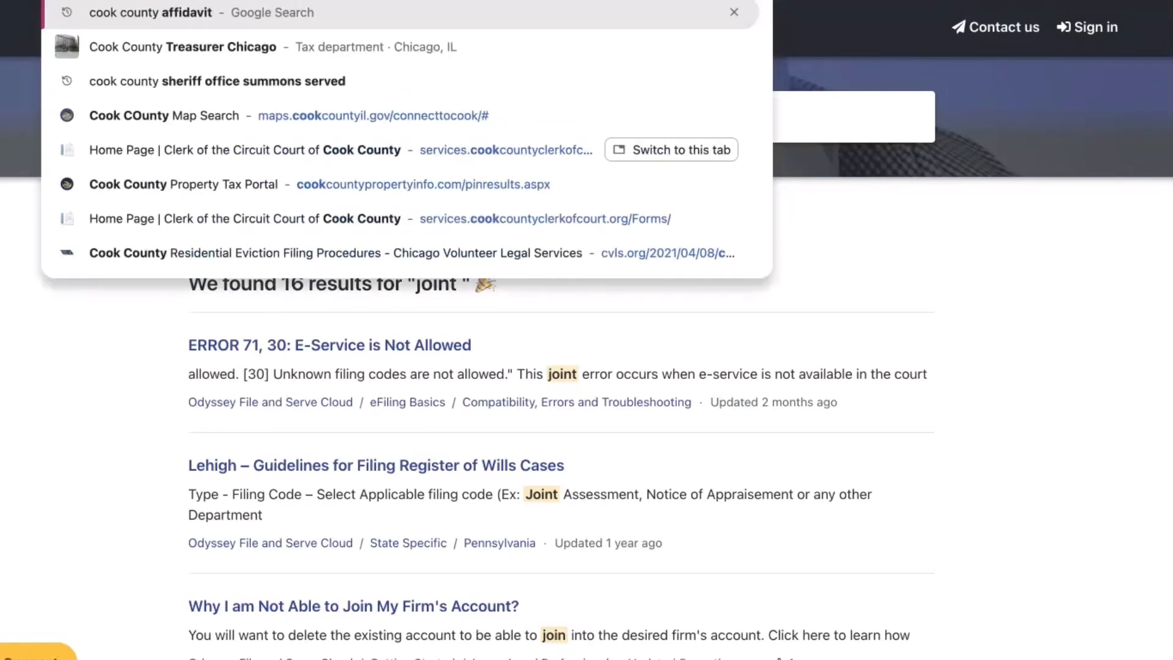
text( forms)
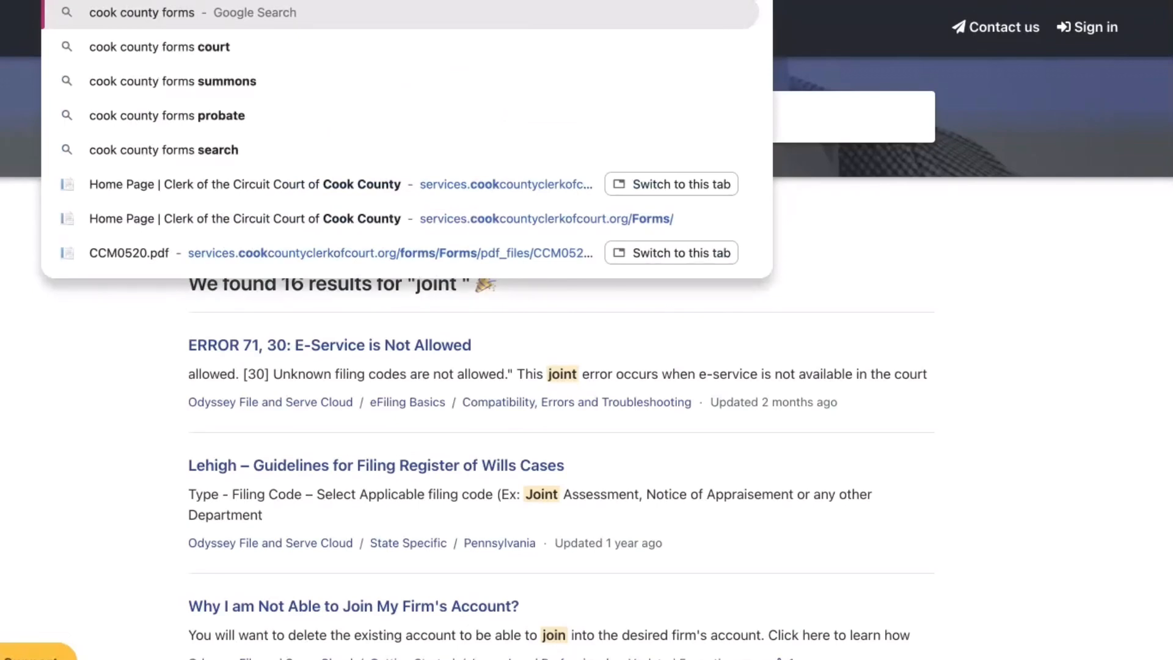
click(367, 218)
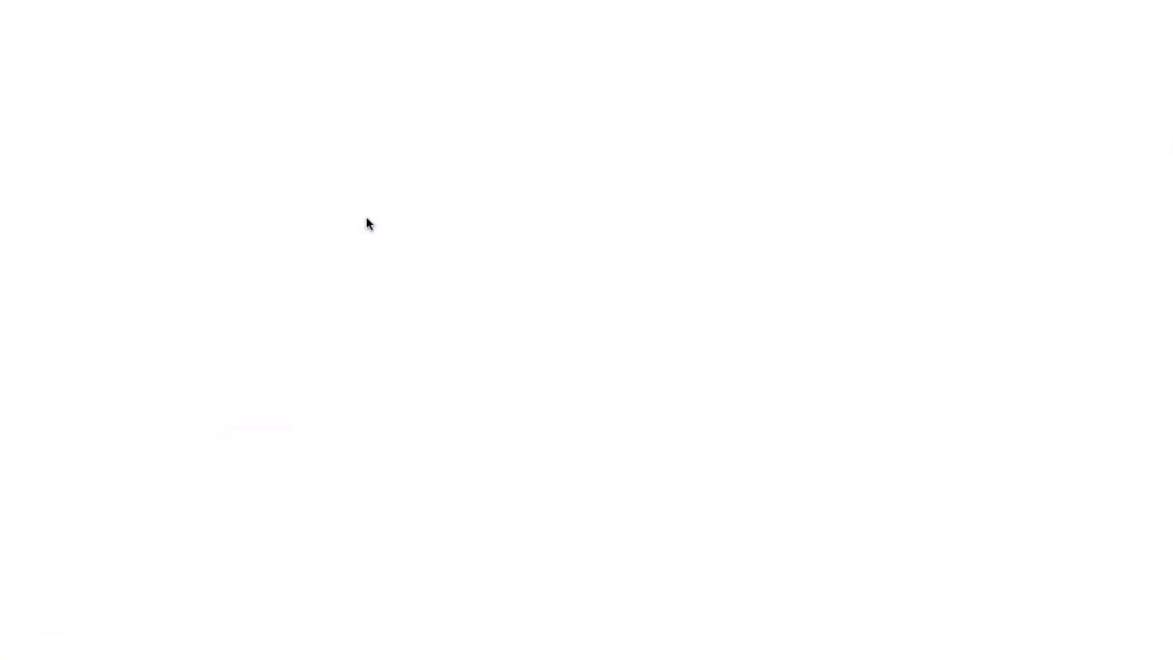
click(460, 333)
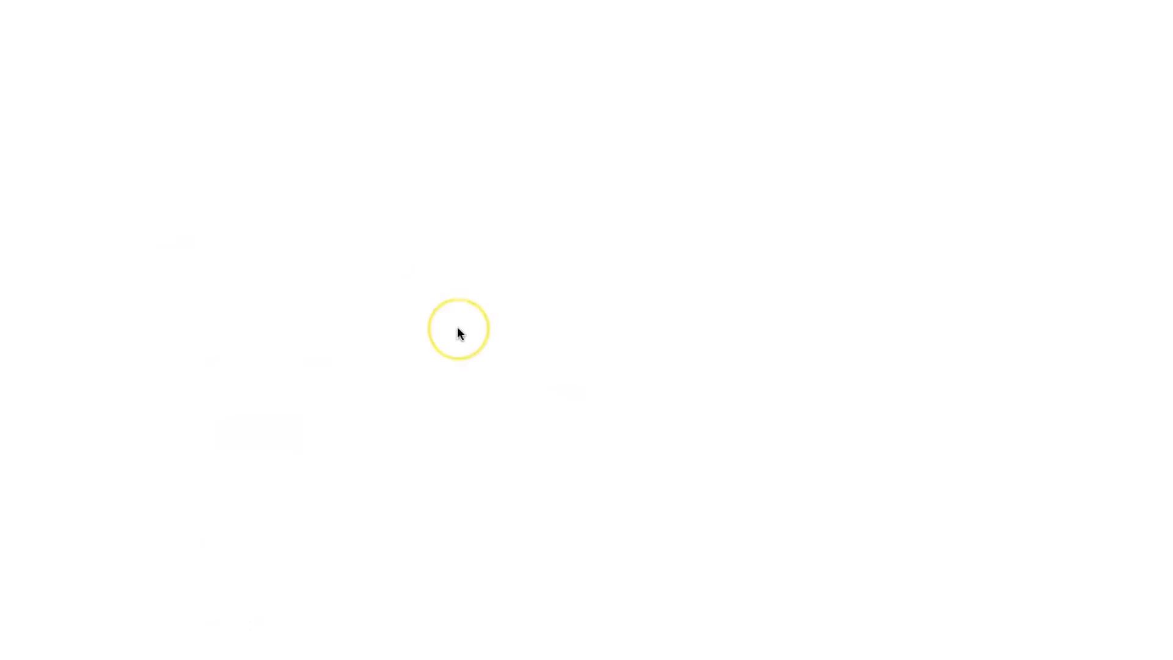
scroll(457, 326, down, 3)
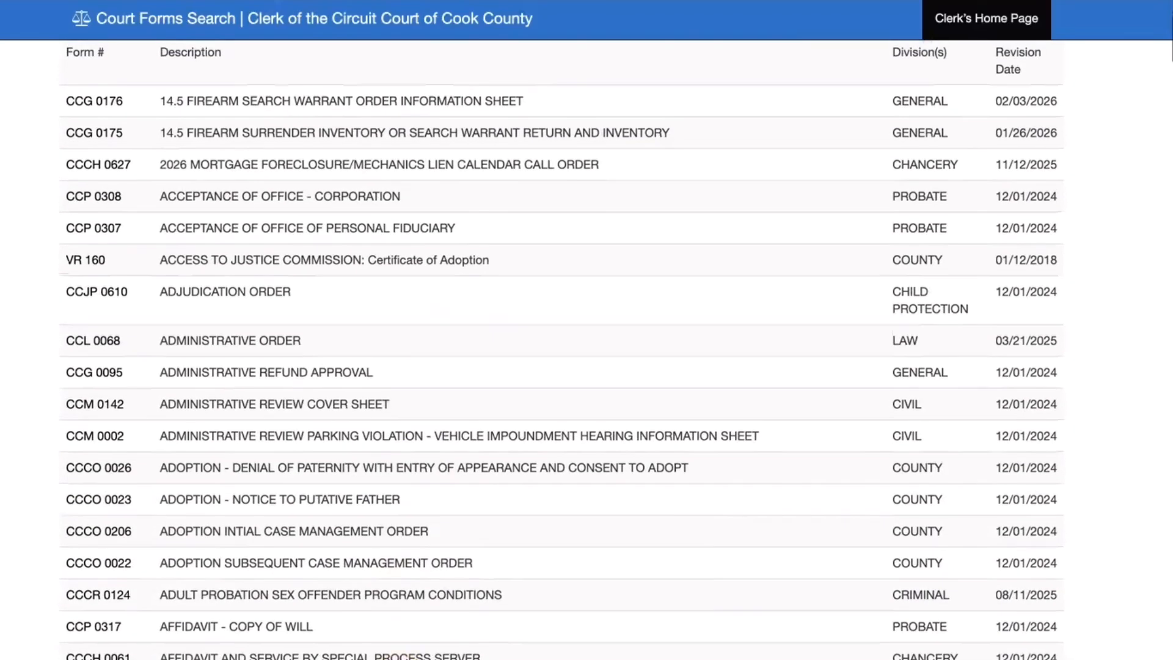
- Check the Notice of the Early Resolution Program heading in the CCM0065 summons PDF
mouse_move(373, 658)
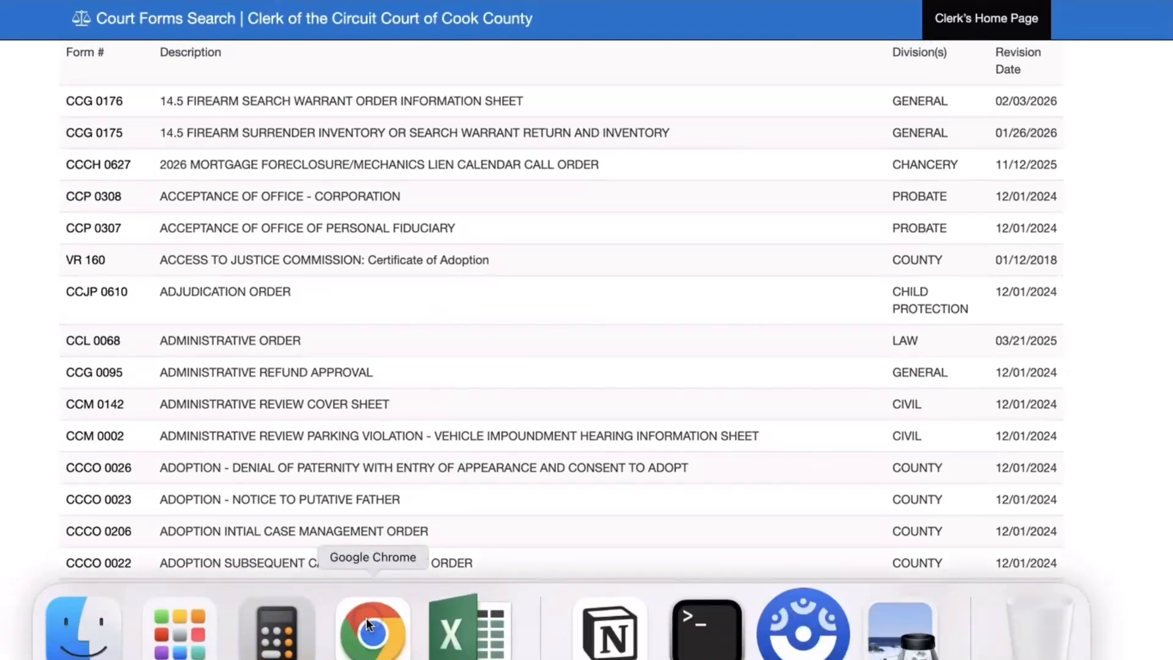
click(890, 621)
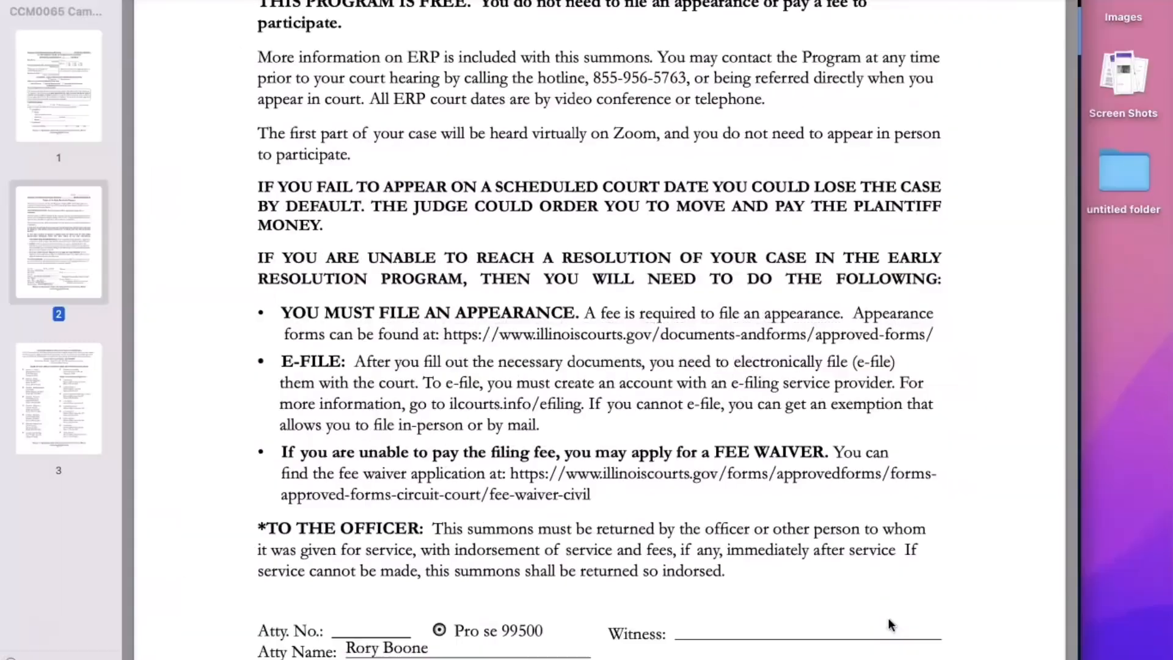
scroll(767, 293, up, 8)
click(853, 291)
drag(896, 295, 968, 317)
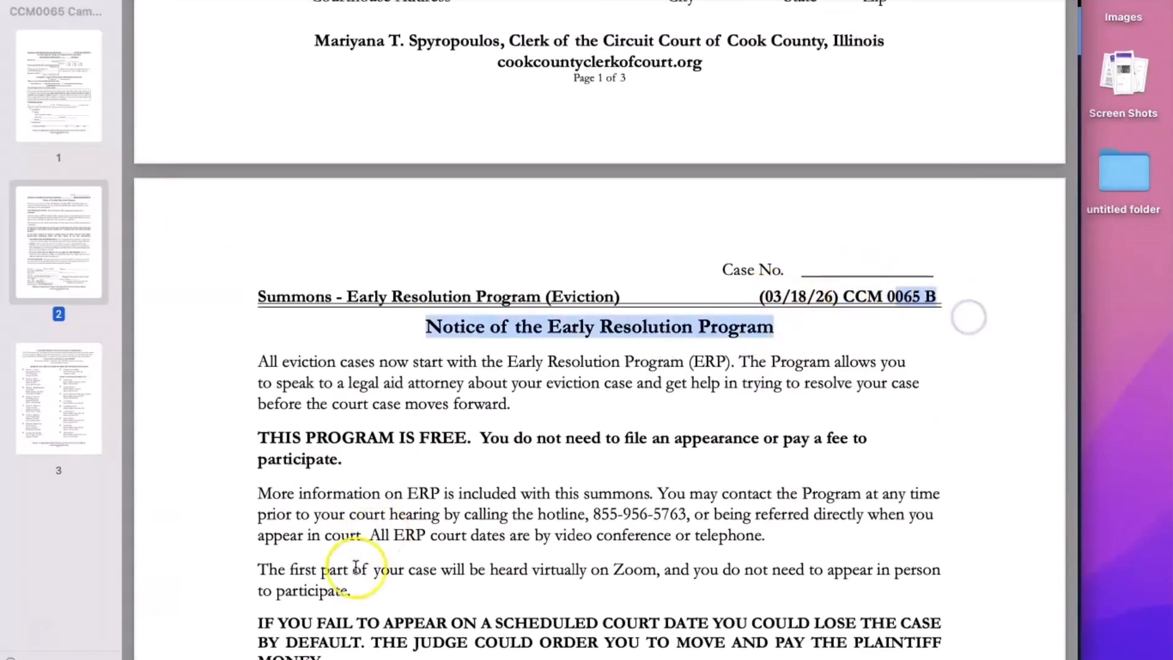
click(373, 632)
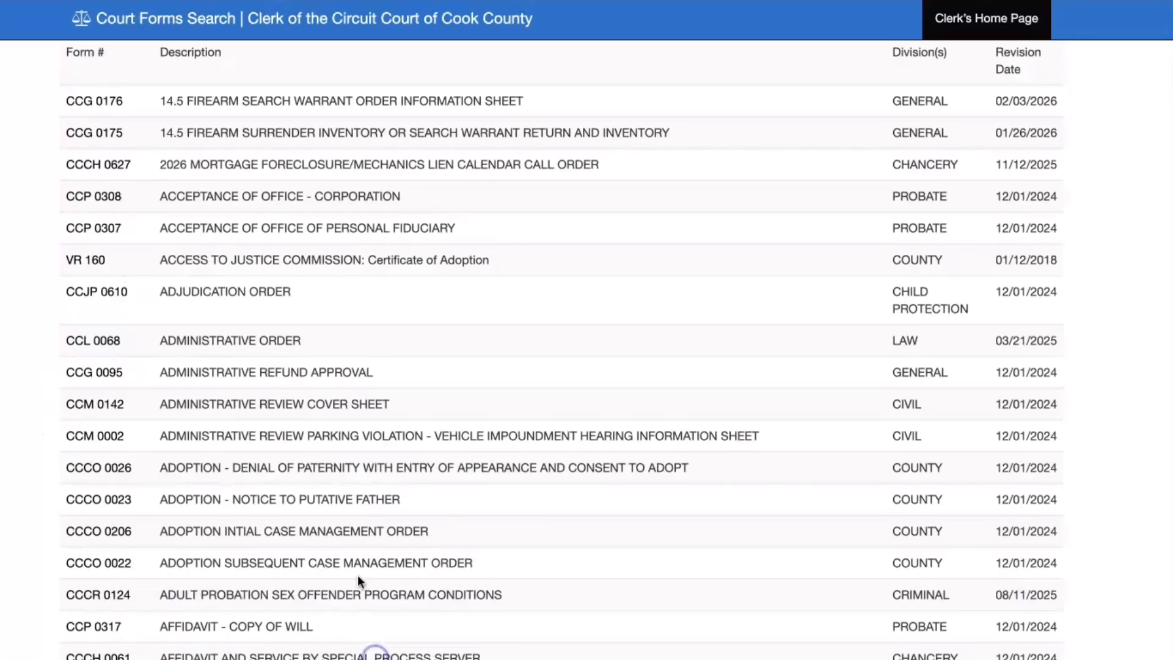
- Search the court forms by form number 0065
scroll(298, 181, up, 5)
click(391, 185)
text(0065)
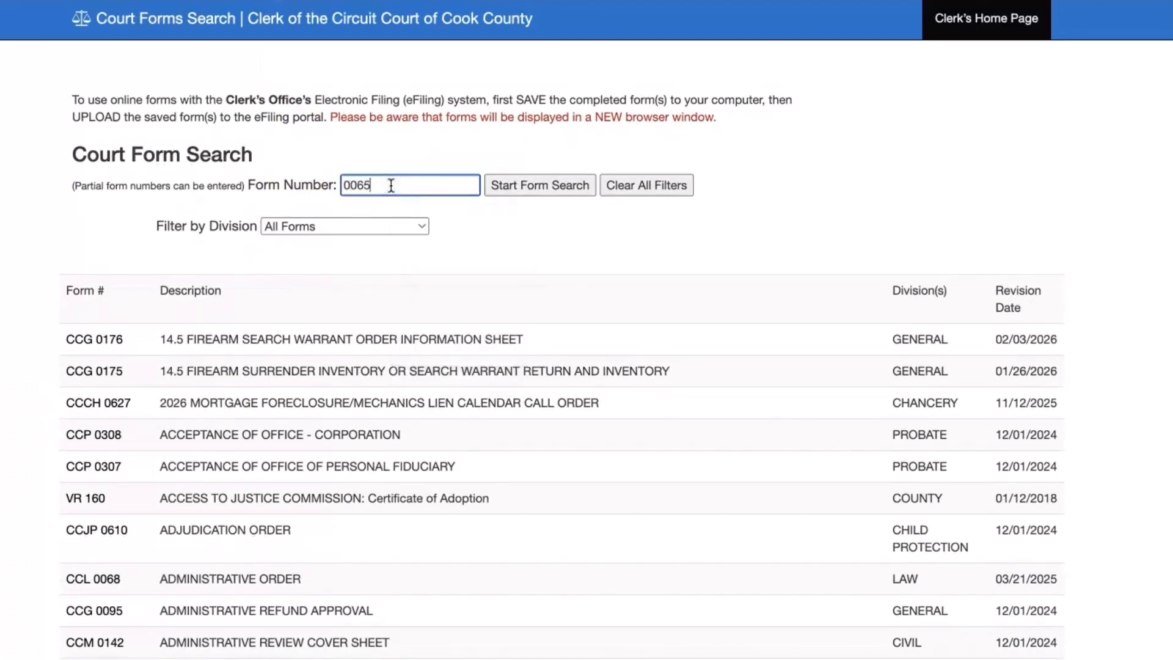
key(Return)
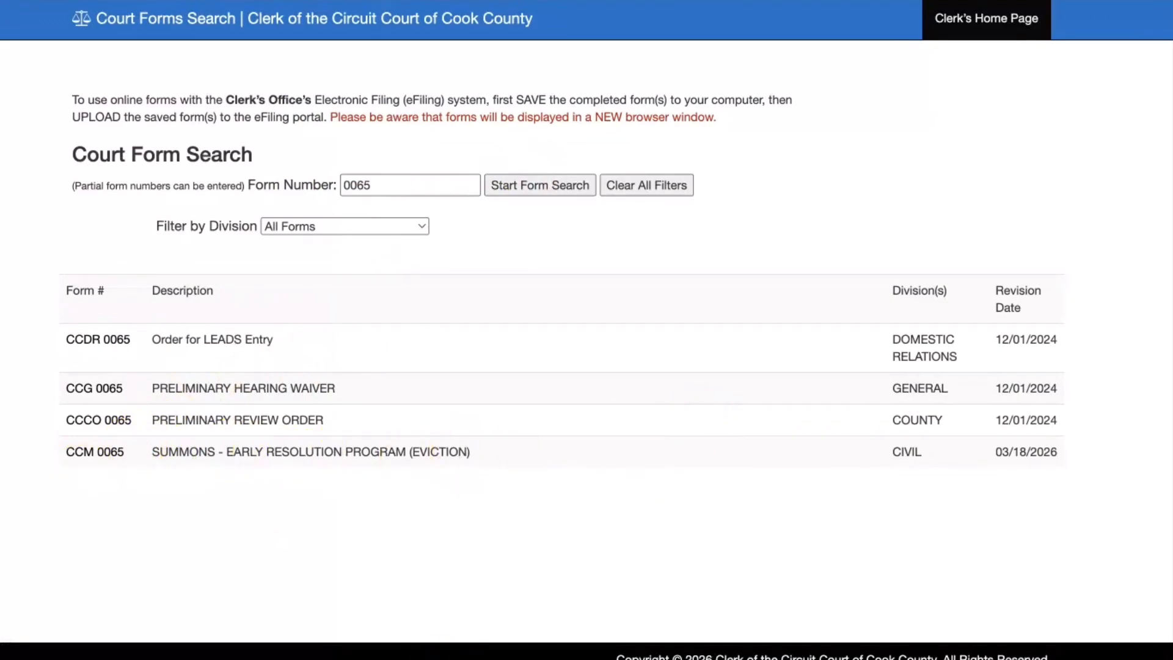
mouse_move(471, 652)
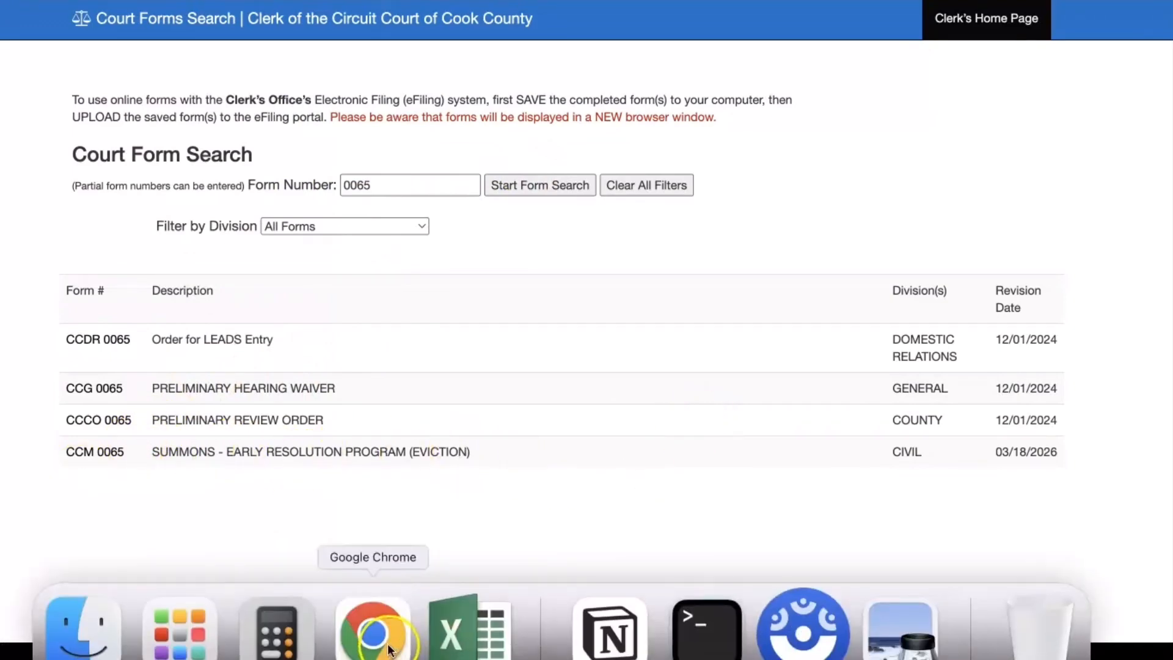
- Scroll through the filled-in CCM 0065 summons in Preview from page 1, then go back to eFile Illinois
click(899, 629)
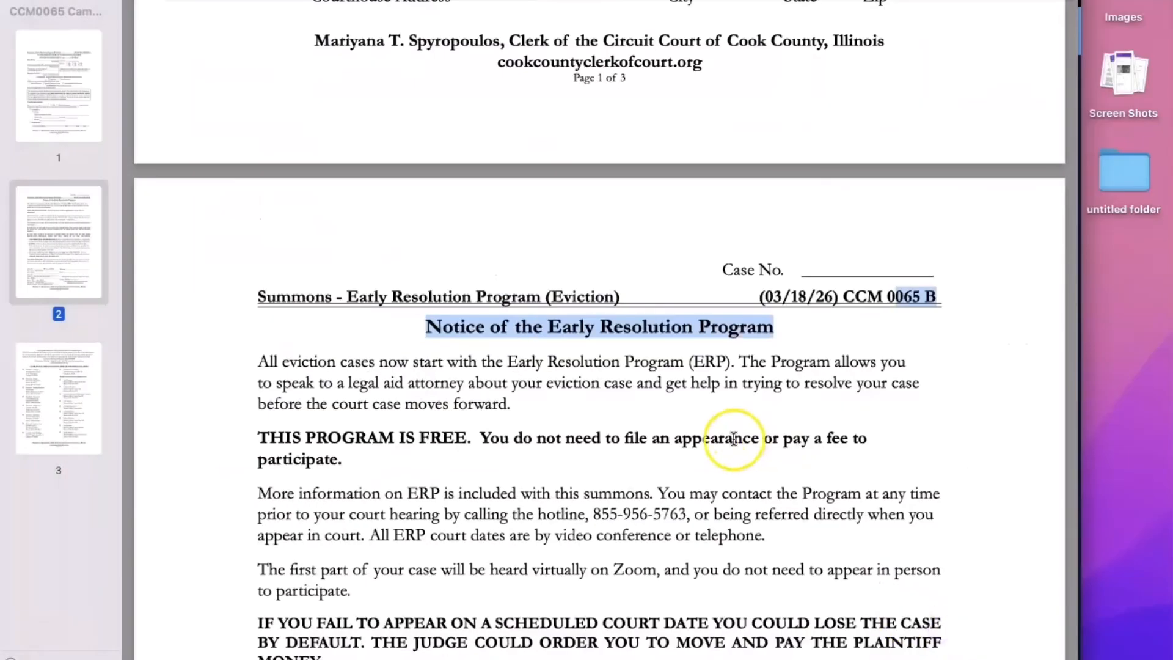
scroll(733, 439, down, 10)
scroll(734, 439, down, 2)
scroll(532, 465, up, 10)
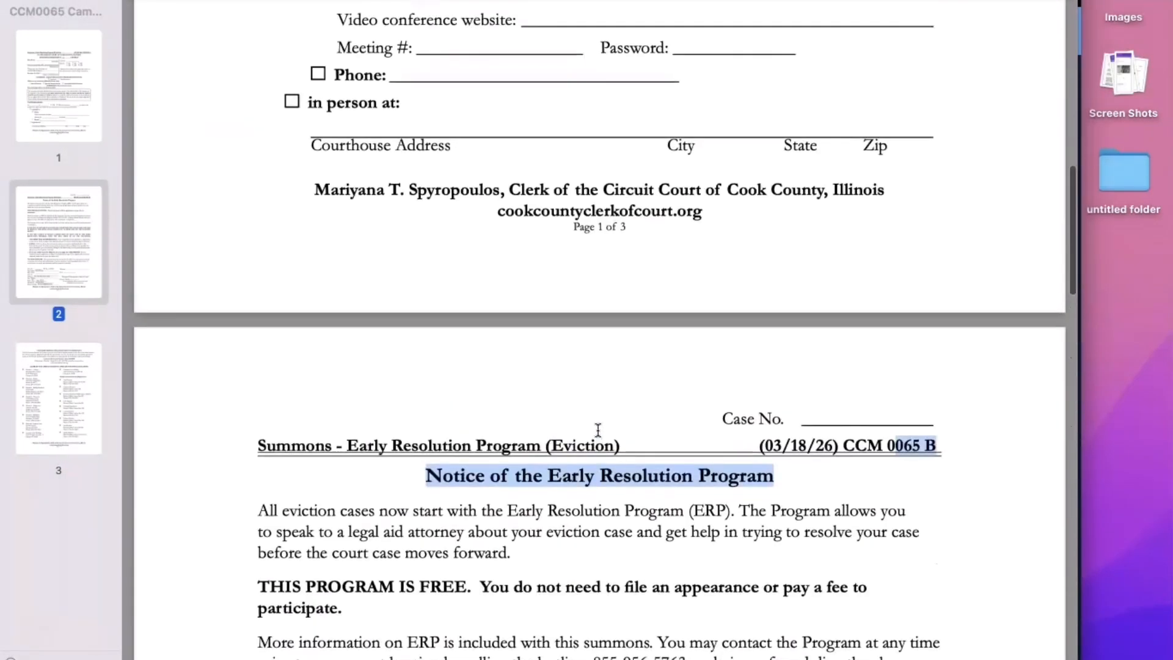
scroll(598, 429, up, 10)
scroll(598, 430, up, 8)
click(361, 332)
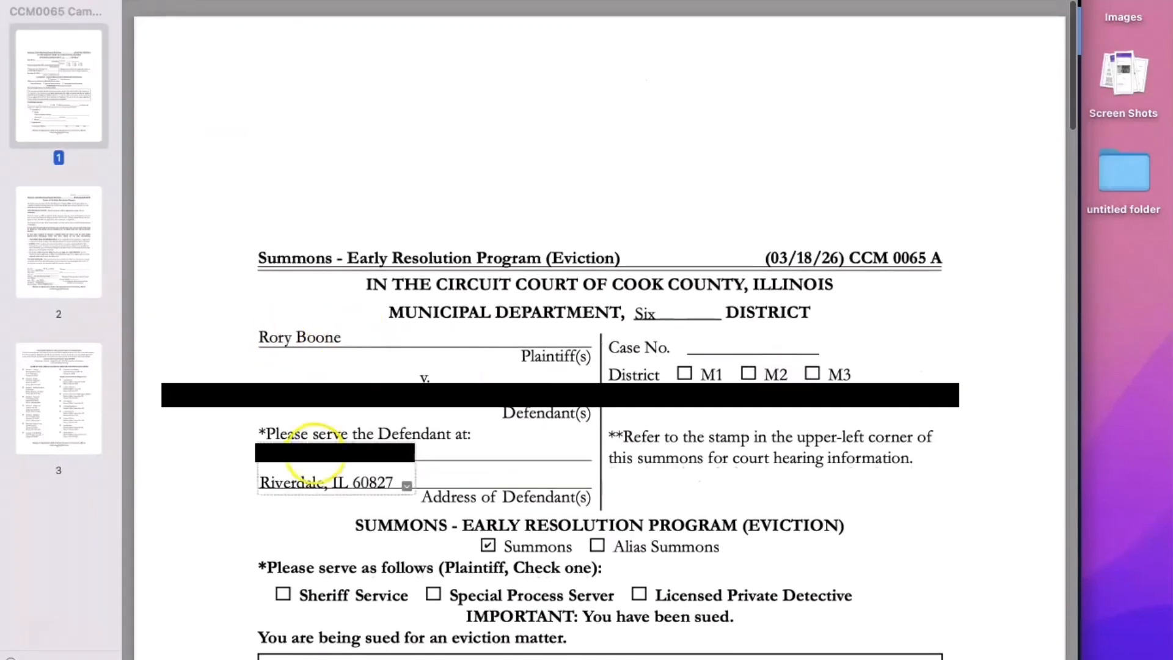
scroll(393, 376, down, 5)
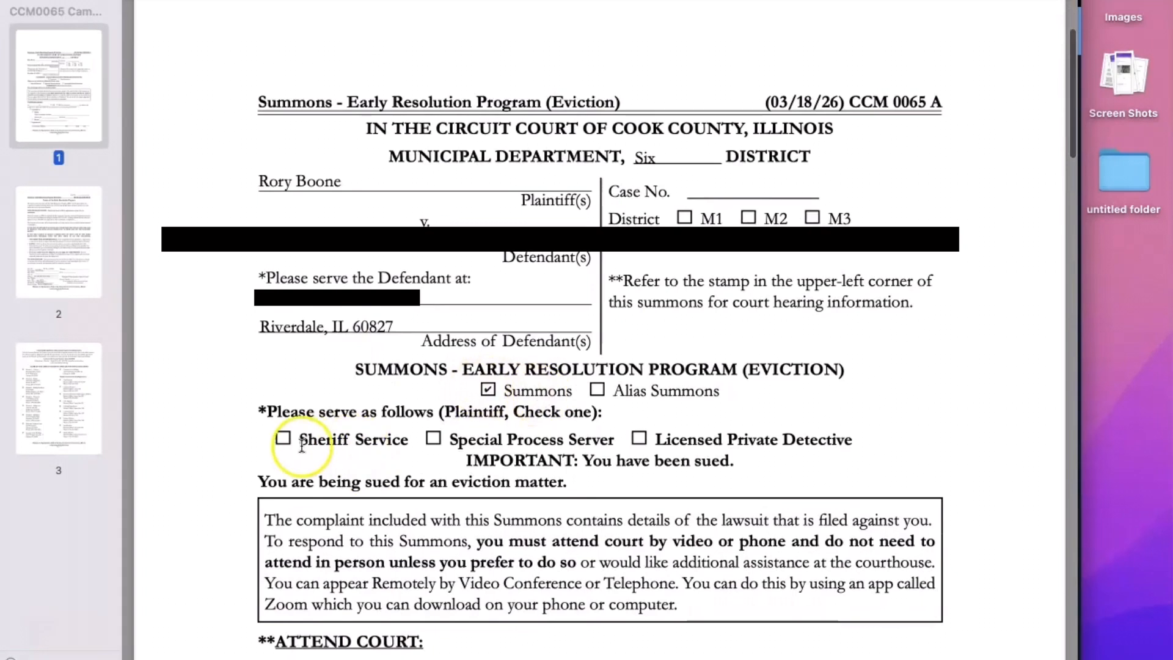
scroll(432, 451, down, 2)
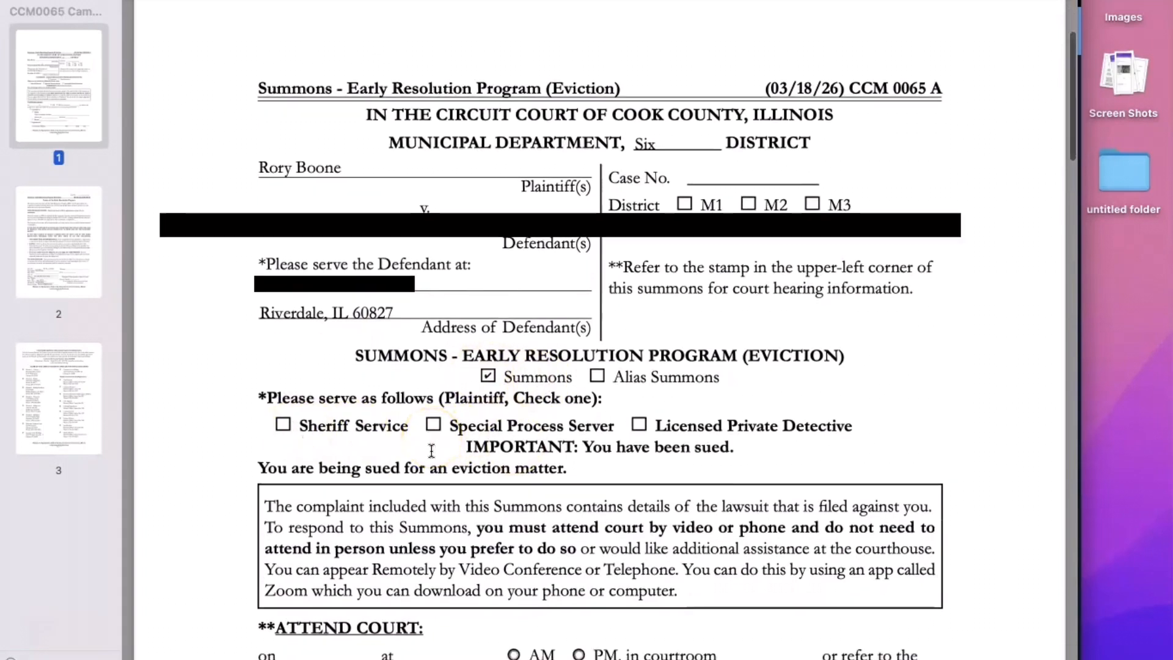
scroll(431, 451, up, 5)
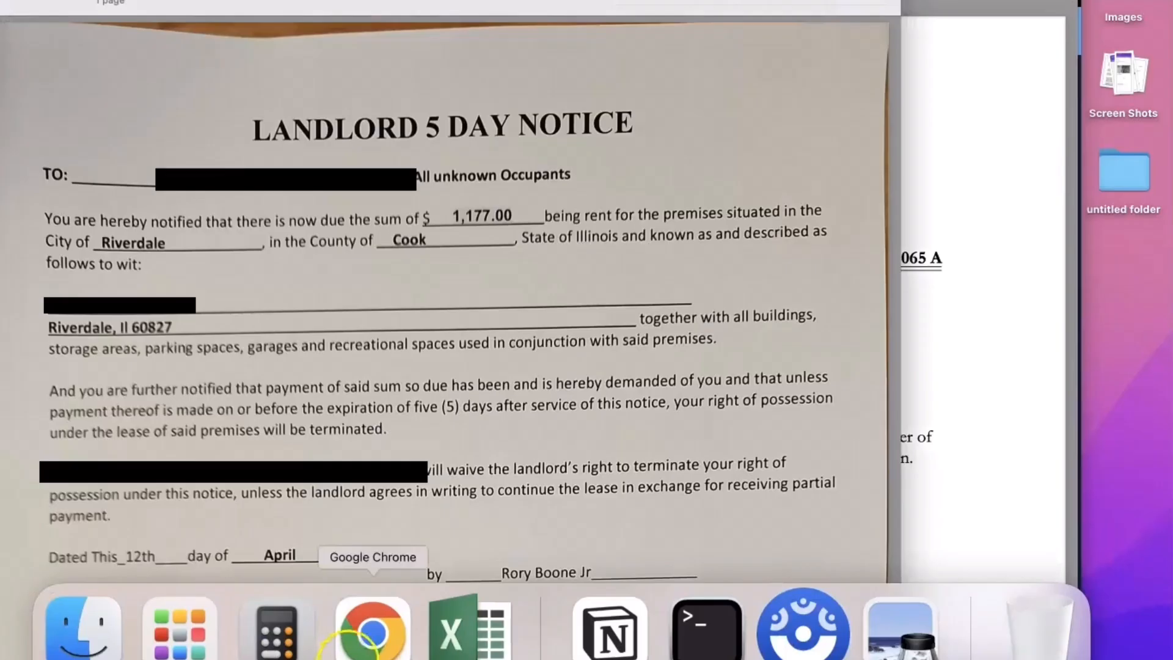
click(358, 635)
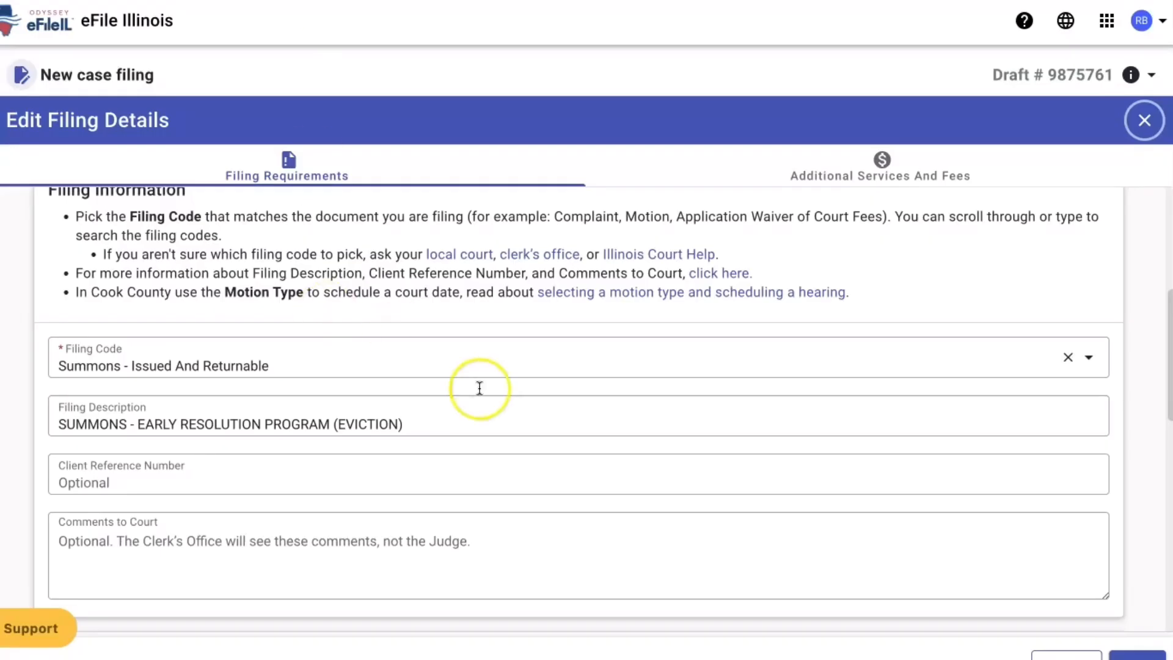
- Review the Summons filing's Lead Document and Security, then show its Summons Service Fee: quantity 3, $15.00
scroll(671, 421, down, 10)
scroll(672, 424, down, 3)
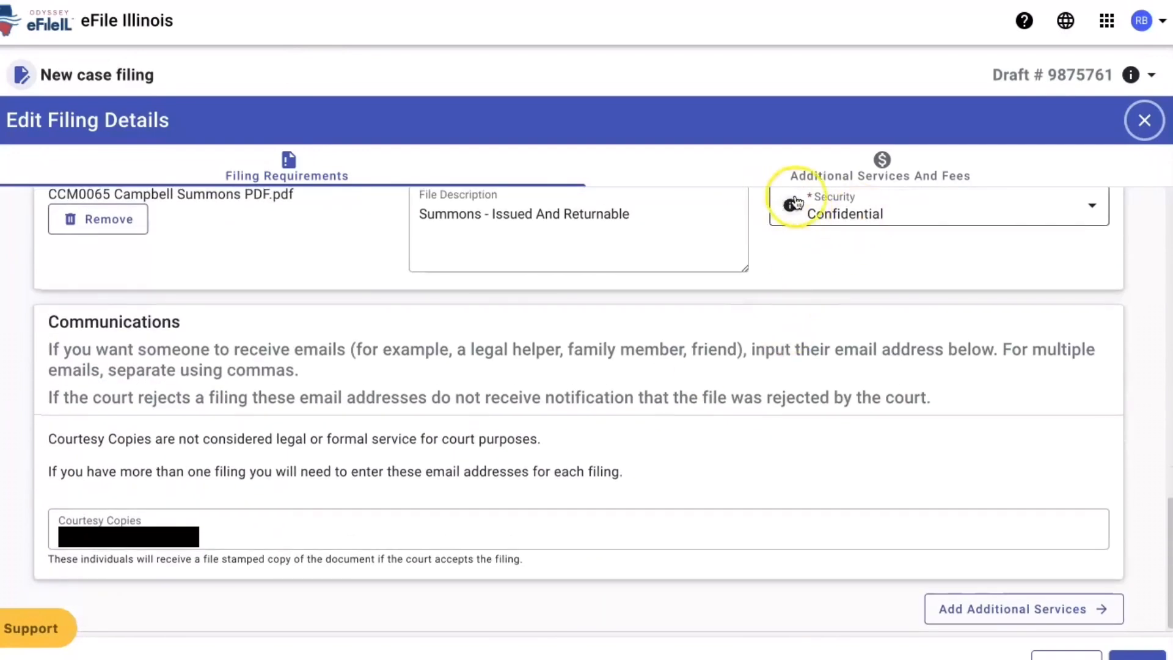
scroll(617, 237, up, 2)
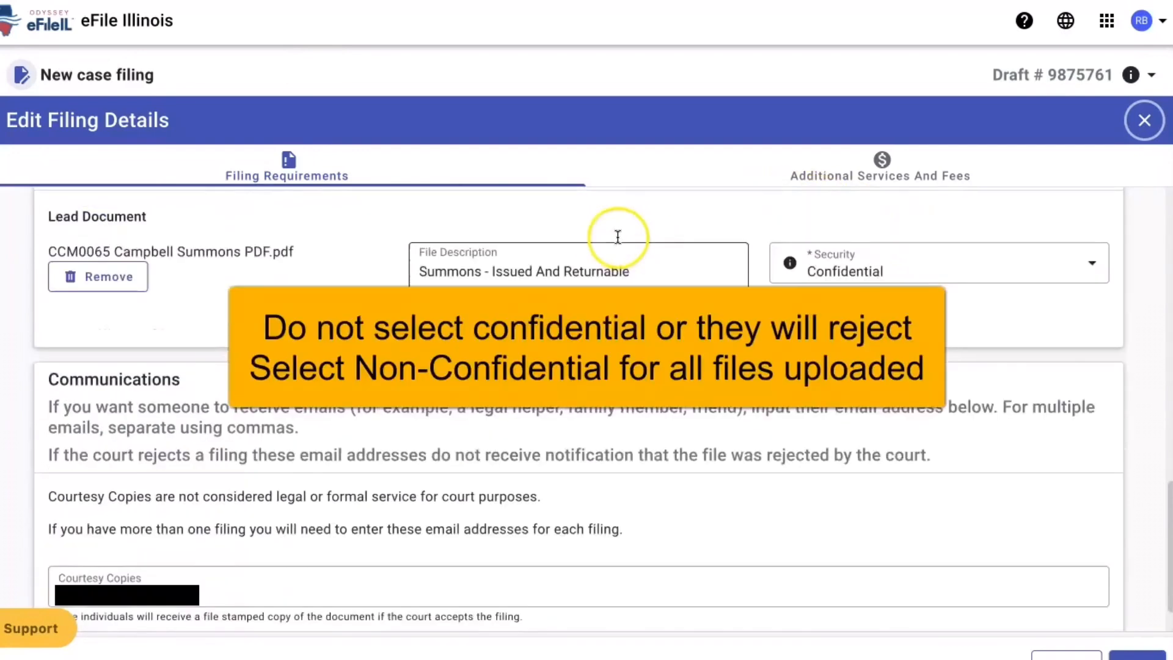
scroll(618, 236, up, 1)
scroll(509, 318, down, 2)
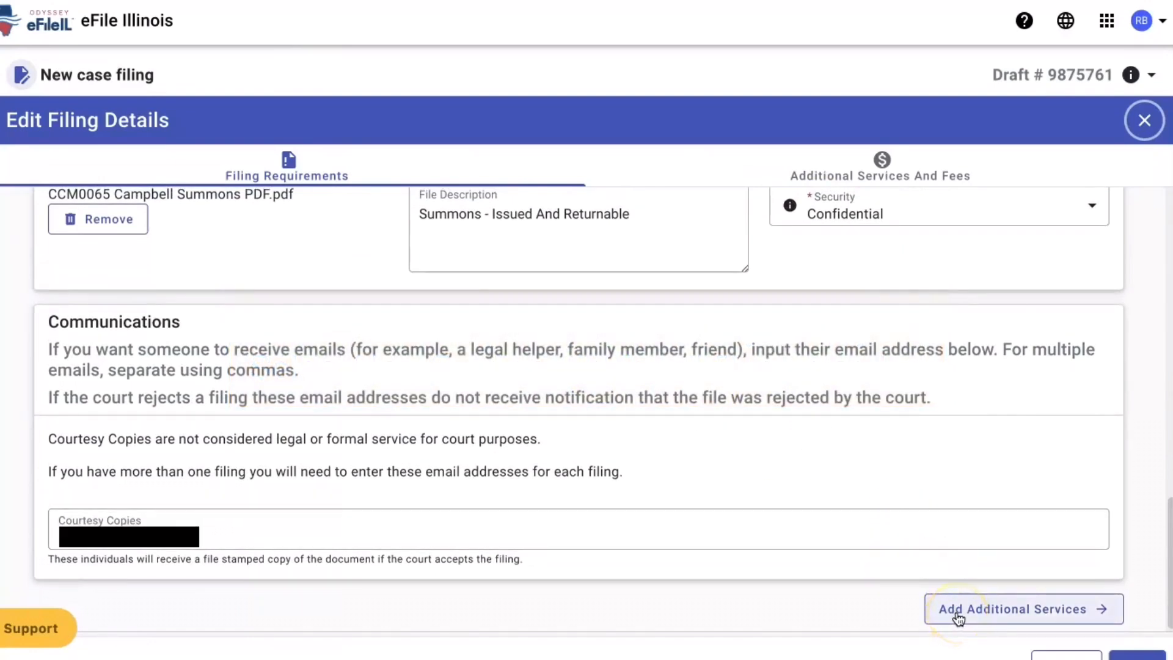
scroll(960, 612, up, 10)
scroll(960, 613, up, 6)
scroll(961, 612, down, 10)
scroll(960, 612, down, 7)
click(959, 609)
scroll(863, 498, down, 3)
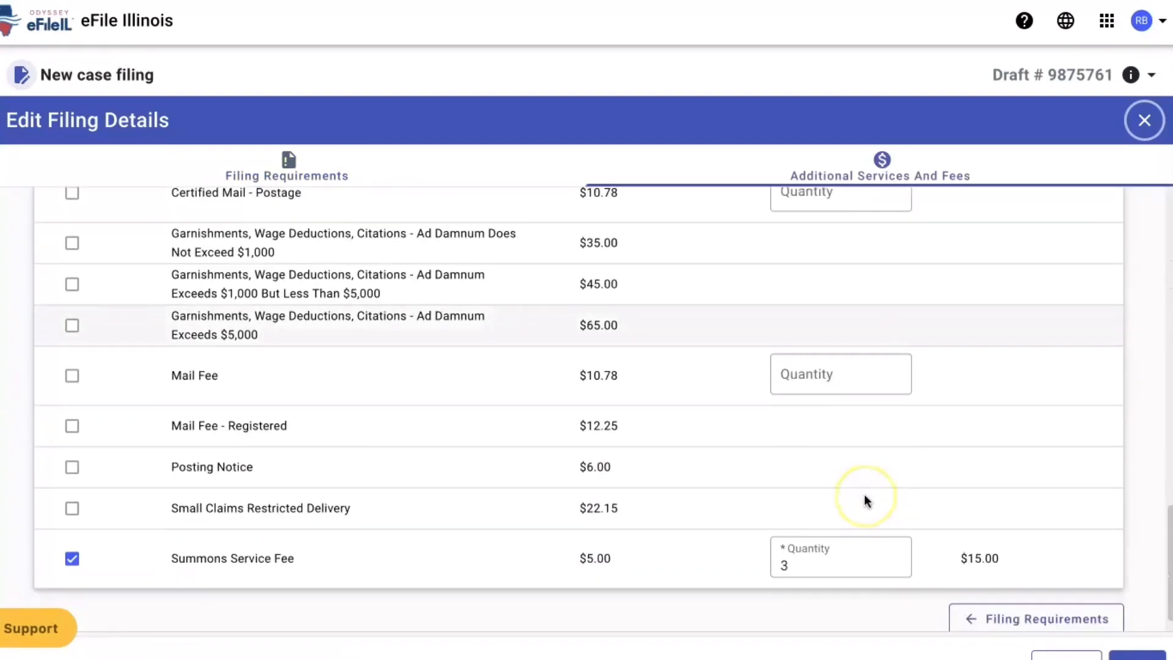
scroll(864, 493, down, 1)
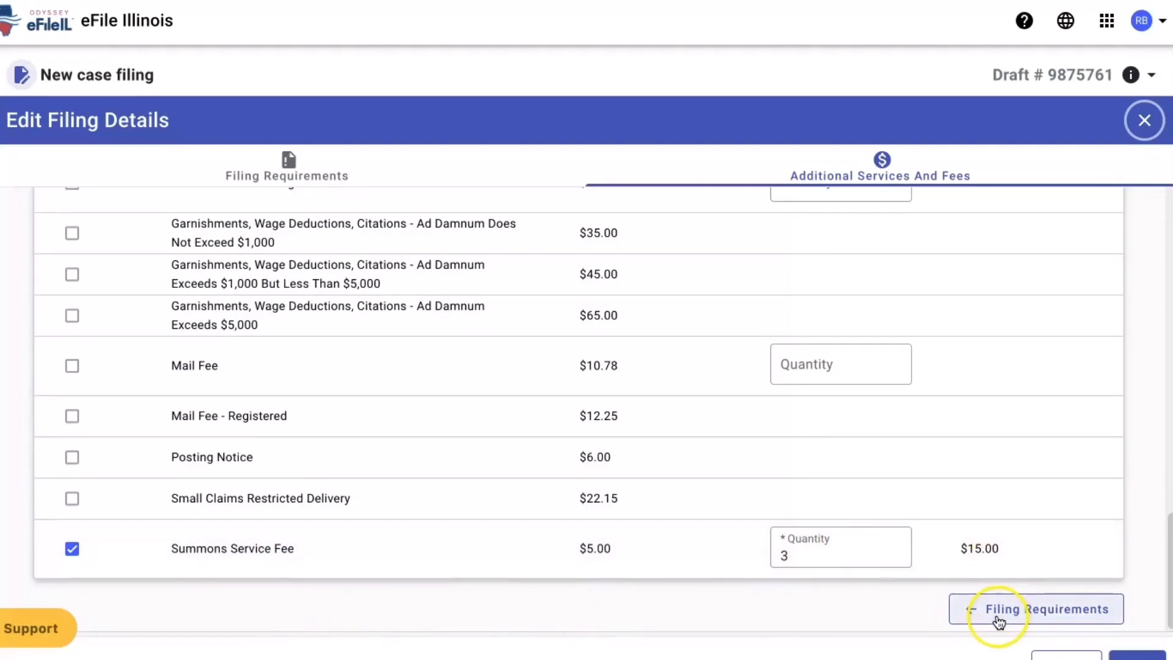
- Close the filing details and review the ERP flyer's English, Spanish and Polish pages in CCM0065.pdf
click(1140, 655)
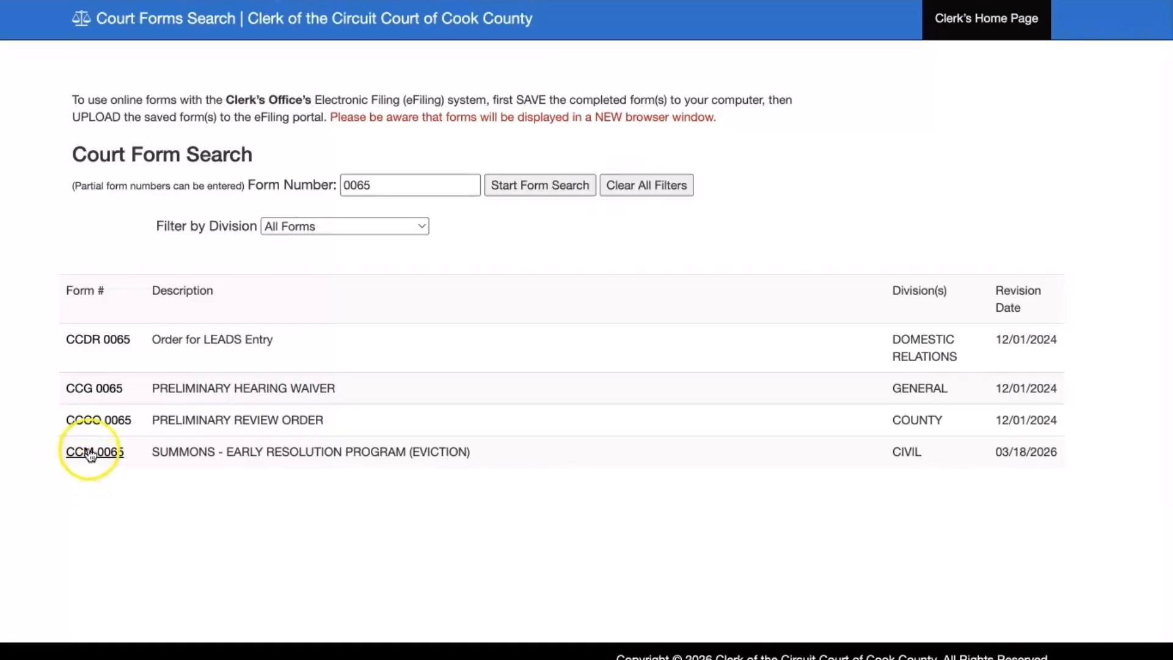
click(91, 452)
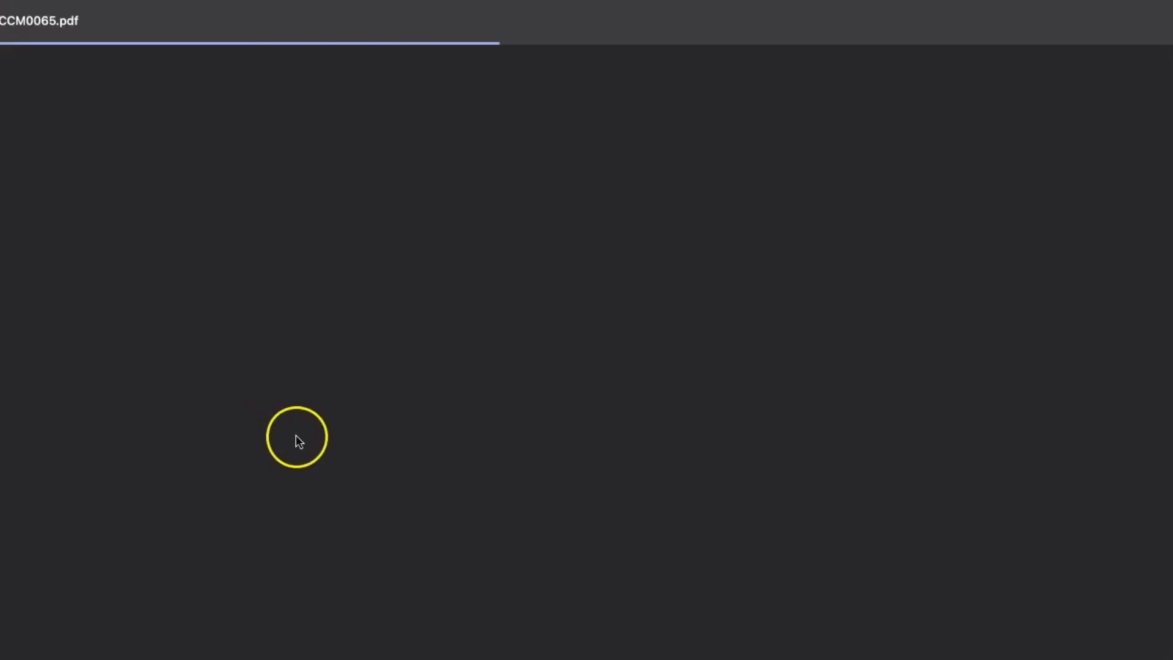
scroll(387, 439, down, 20)
scroll(388, 439, down, 20)
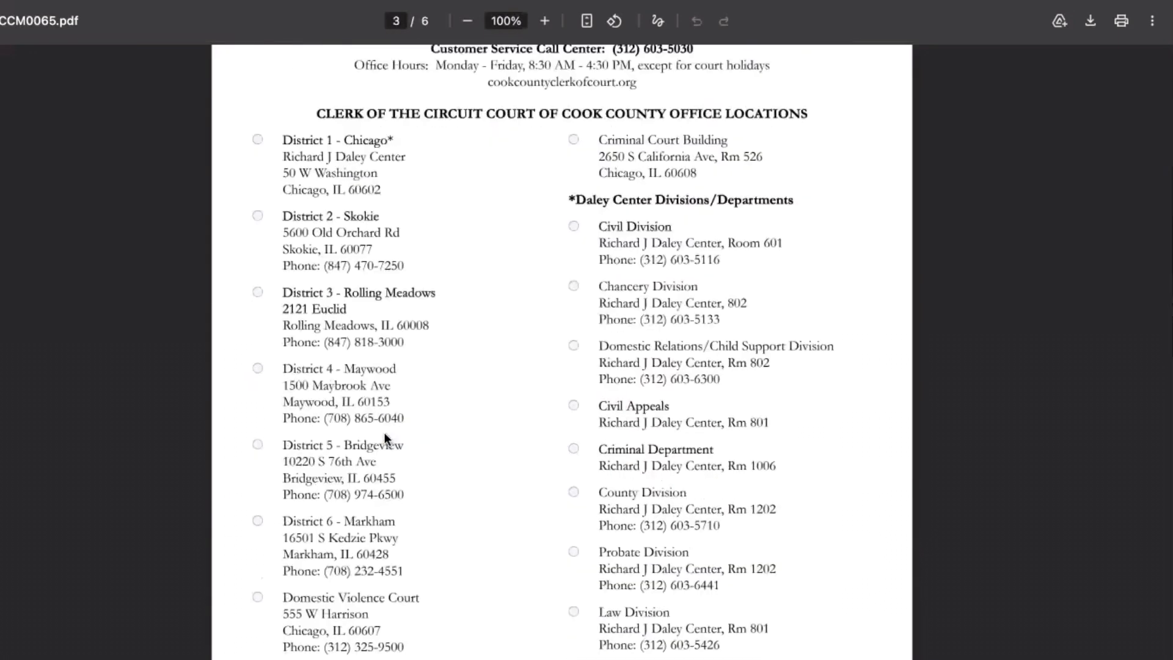
scroll(410, 385, down, 15)
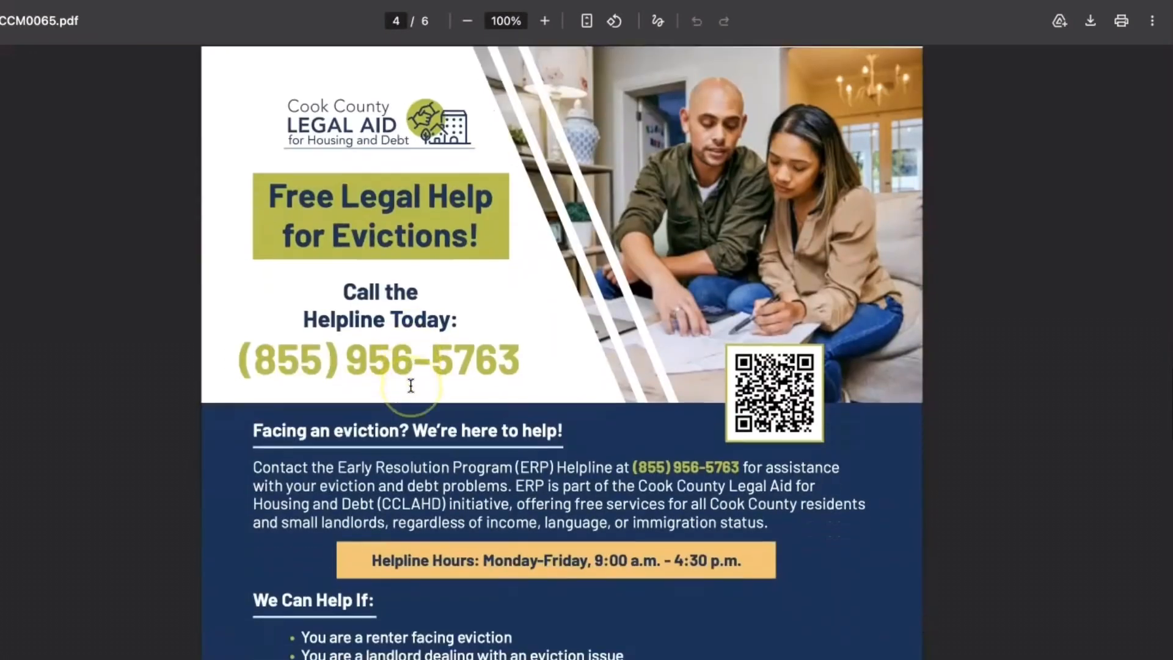
scroll(411, 384, down, 8)
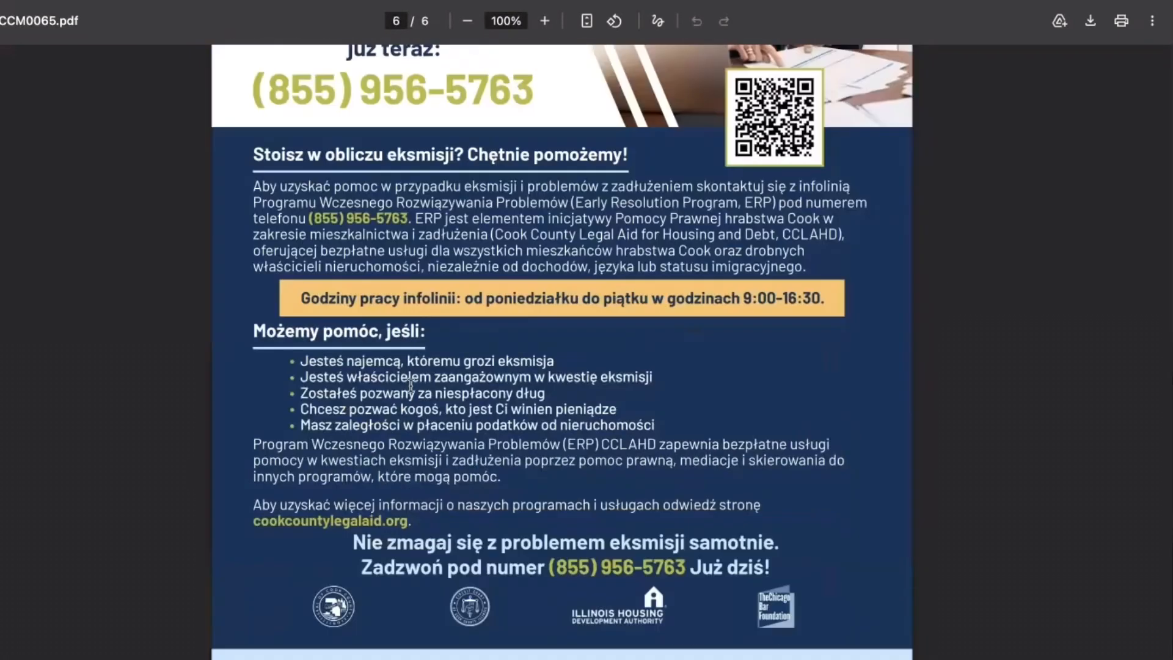
scroll(464, 232, up, 12)
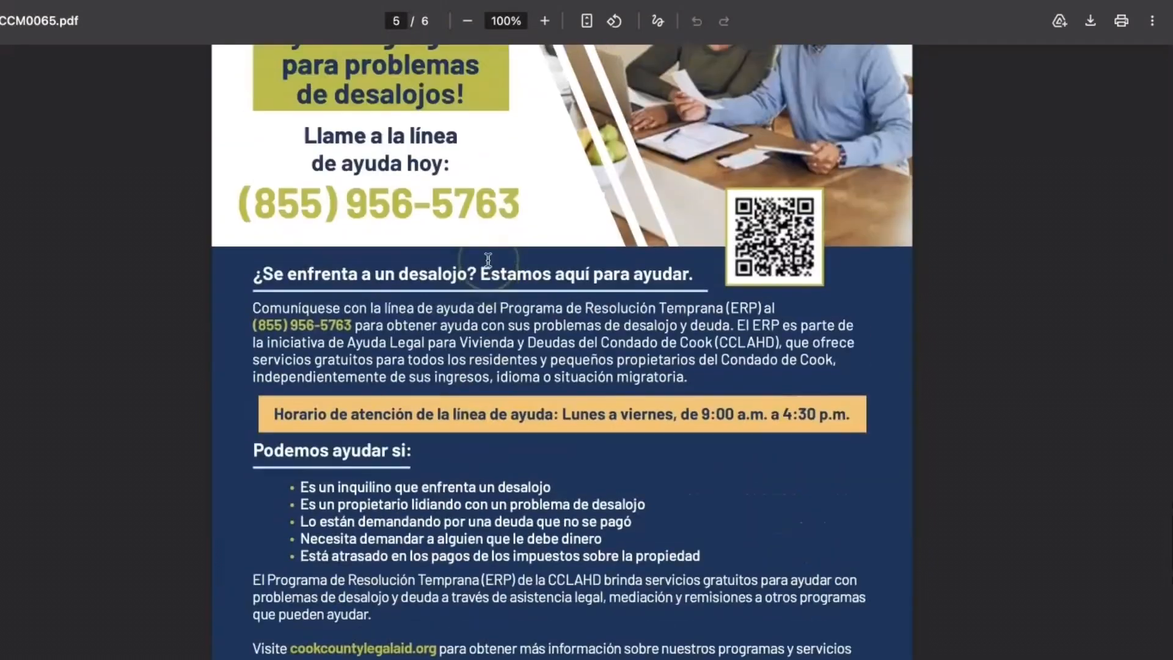
scroll(488, 261, up, 9)
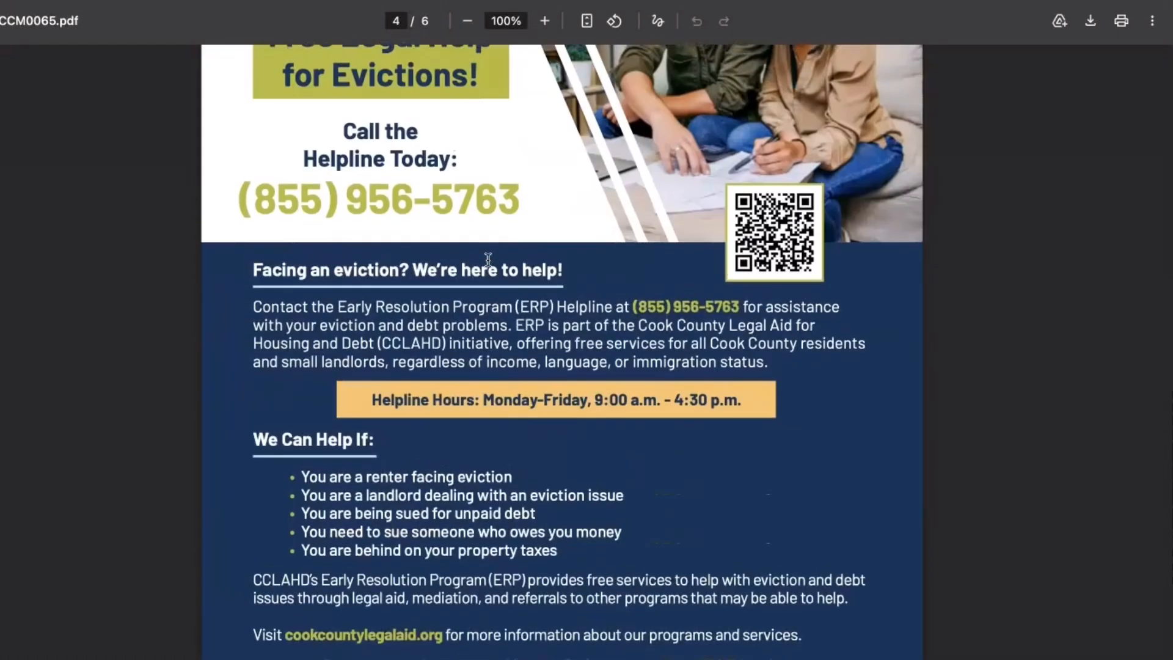
scroll(488, 260, down, 12)
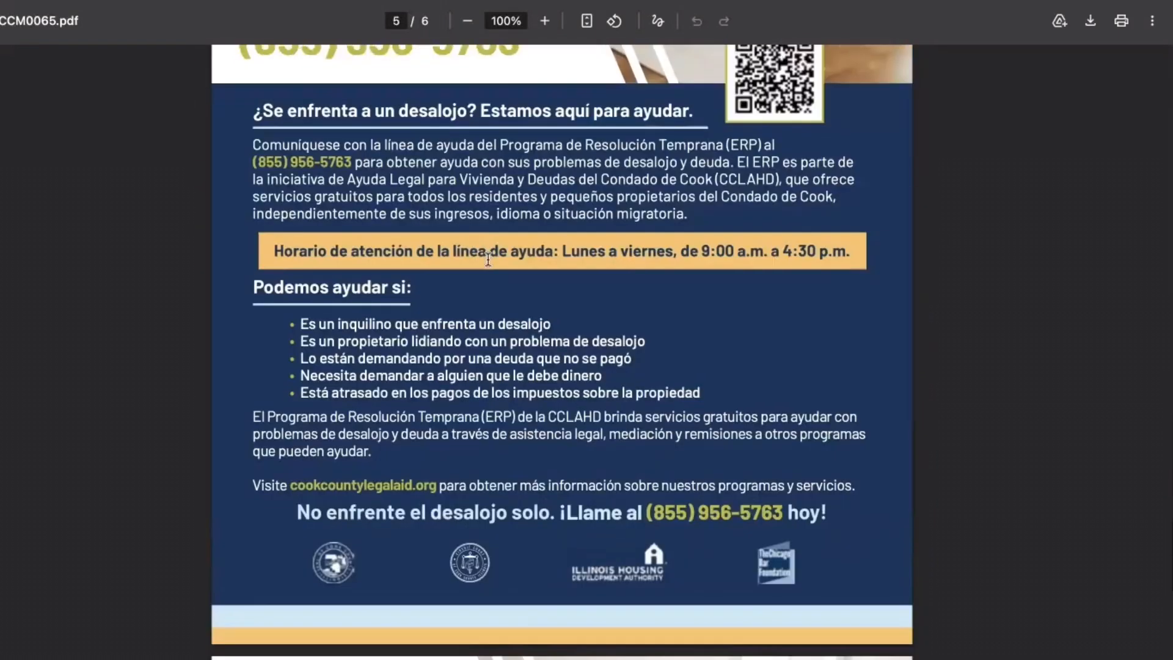
scroll(488, 261, down, 10)
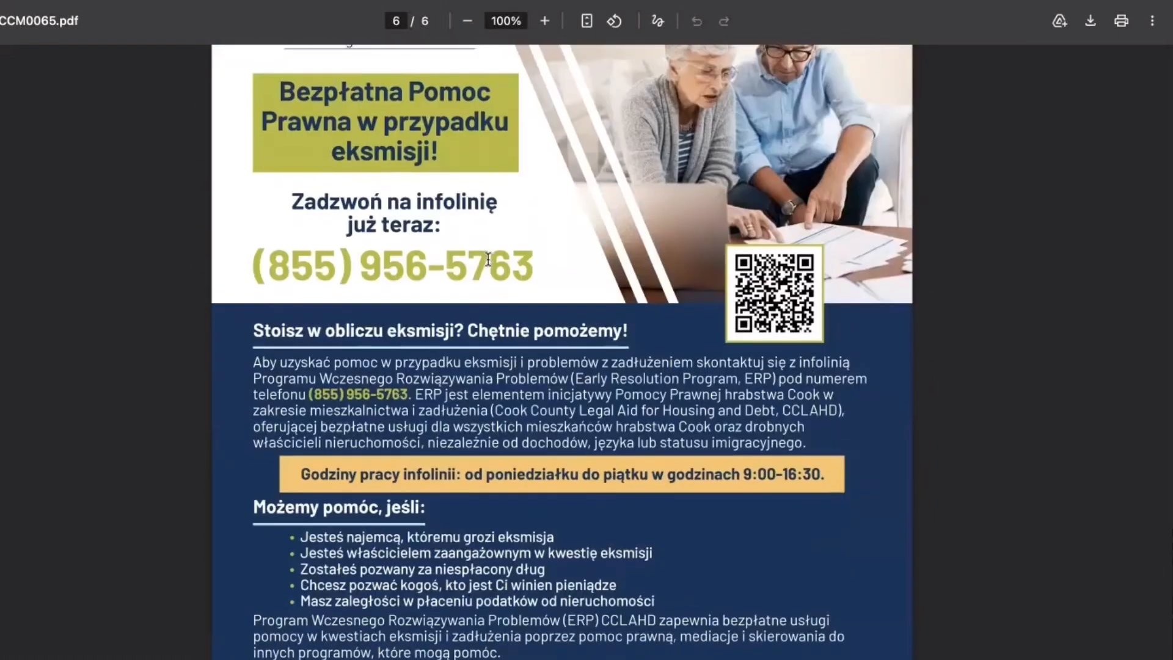
scroll(488, 261, down, 3)
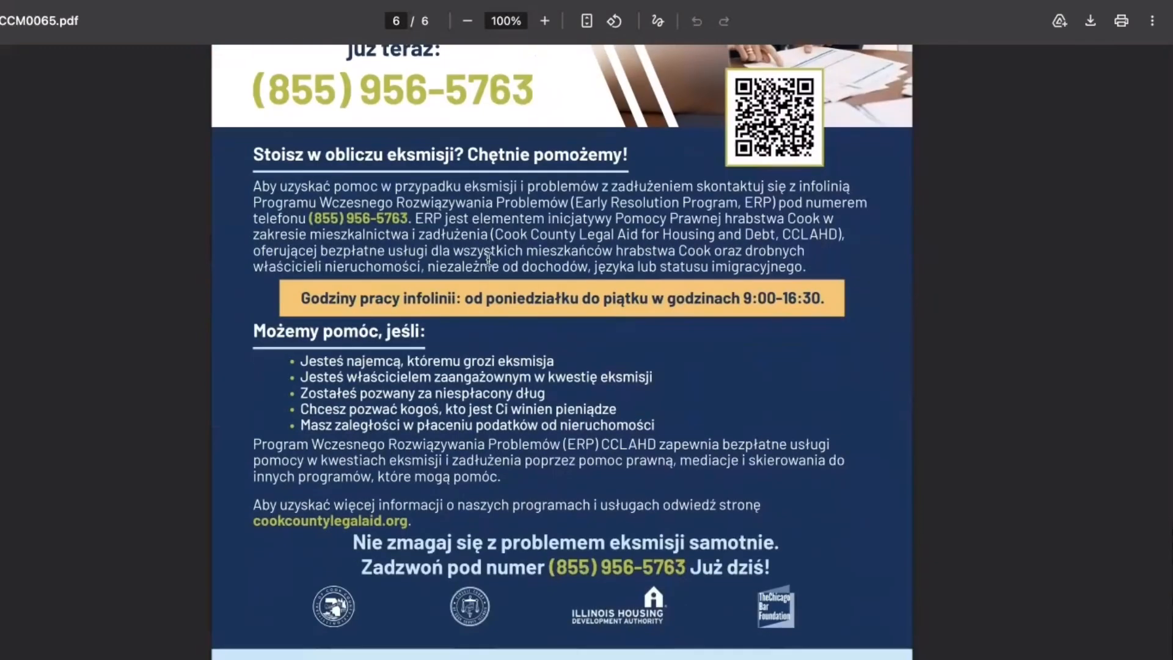
scroll(488, 260, up, 12)
scroll(491, 232, up, 10)
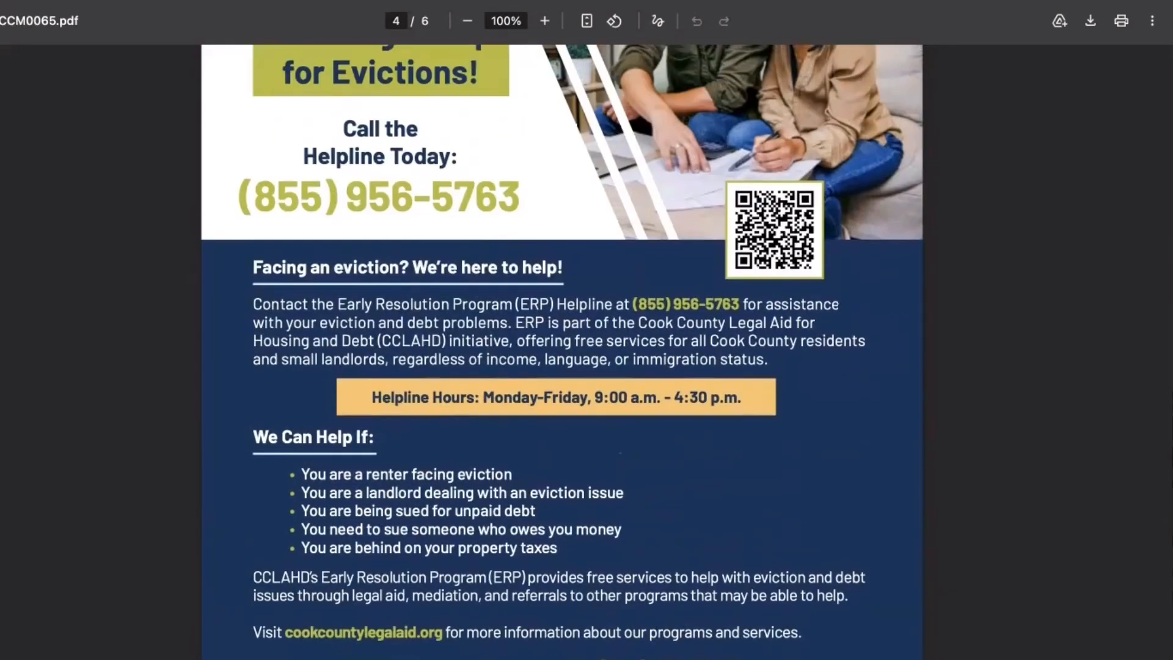
scroll(348, 291, up, 2)
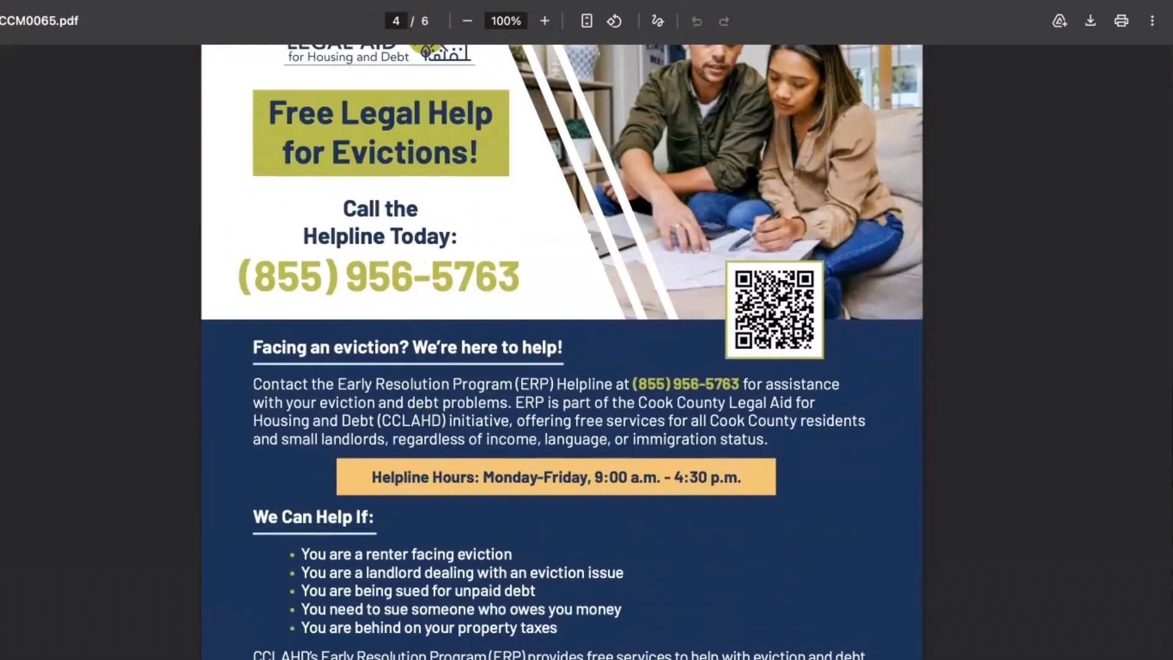
click(361, 1)
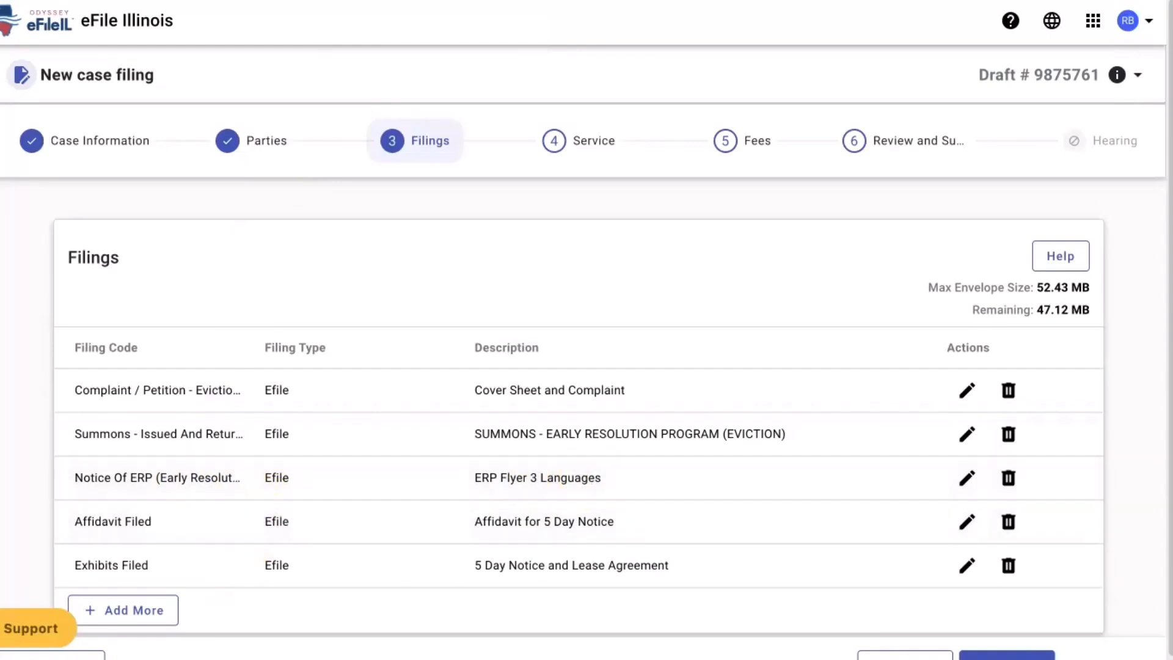
- With five filings listed (47.12 MB of 52.43 MB remaining), bring up Finder's recent files
click(81, 629)
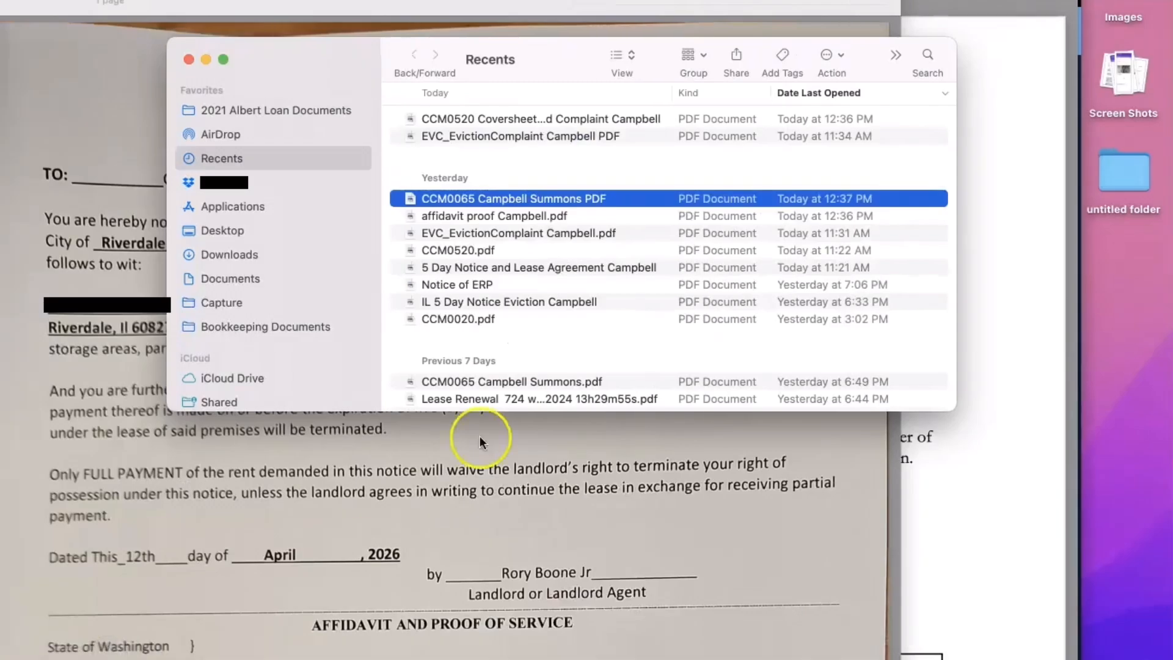
- Open the signed affidavit proof PDF in Preview, scroll through it, and return to eFile Filings
click(485, 217)
double_click(486, 218)
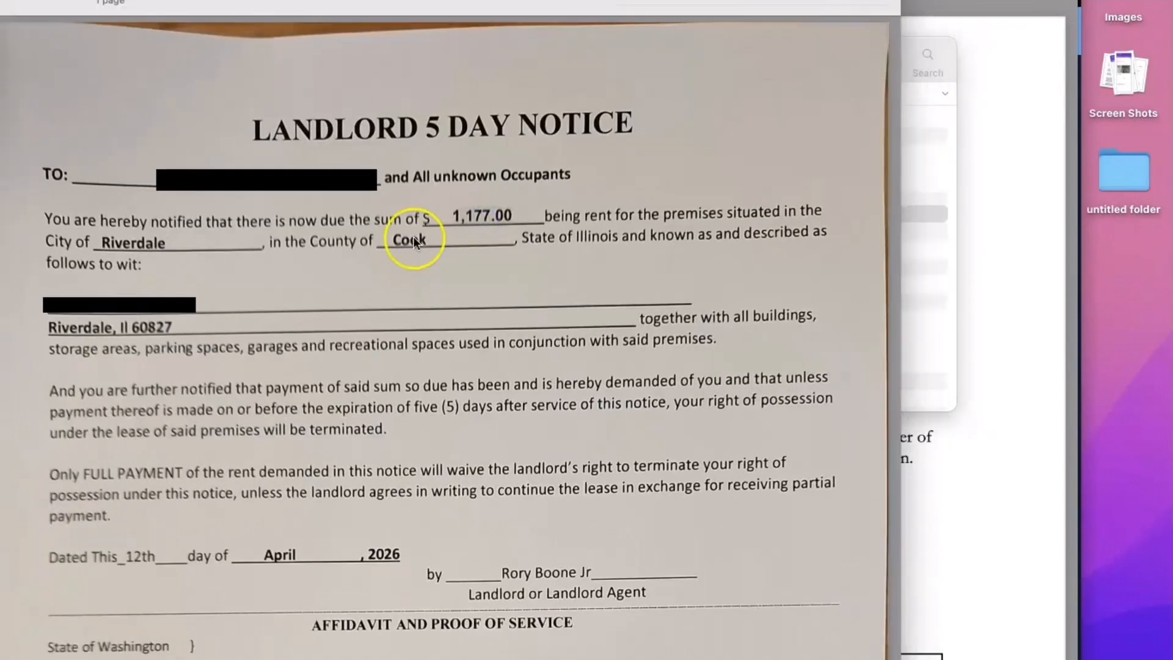
scroll(413, 238, down, 2)
scroll(413, 236, down, 2)
scroll(413, 237, up, 2)
scroll(414, 236, down, 1)
scroll(413, 237, down, 6)
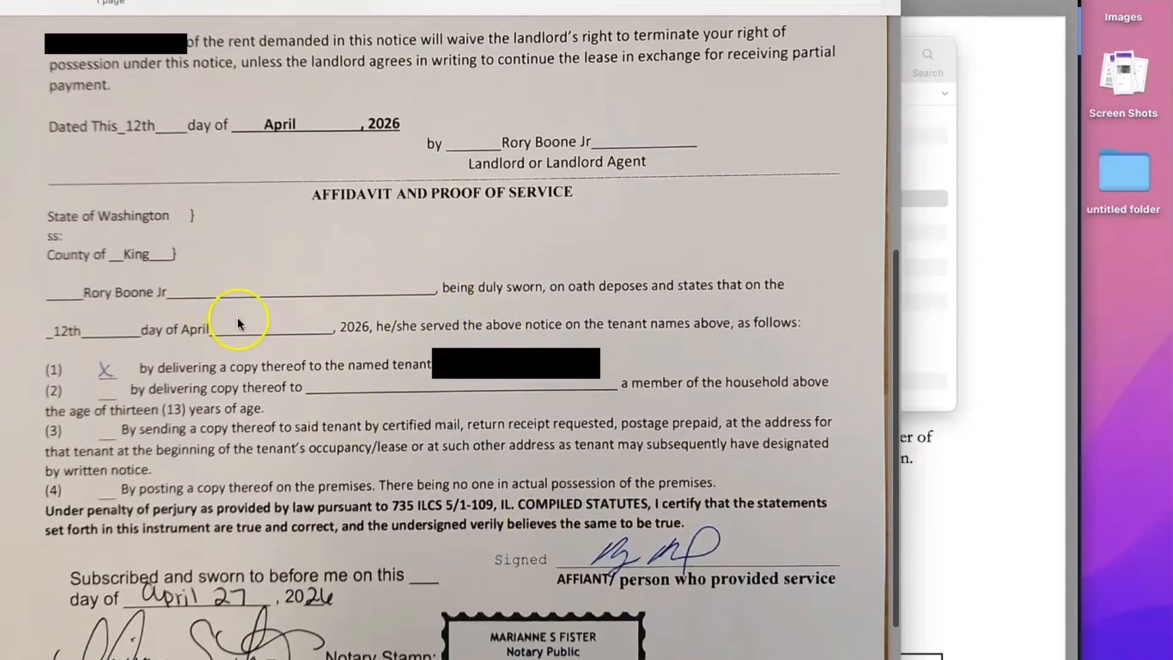
scroll(237, 322, up, 2)
scroll(237, 322, down, 1)
scroll(269, 474, down, 1)
scroll(268, 474, up, 5)
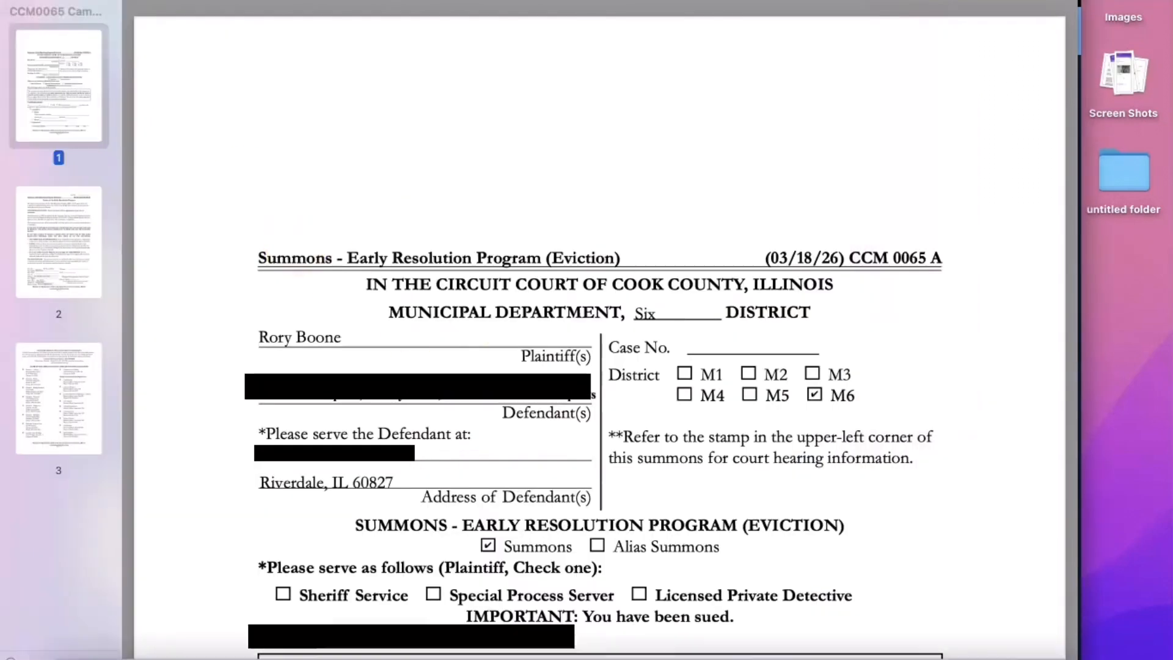
click(370, 633)
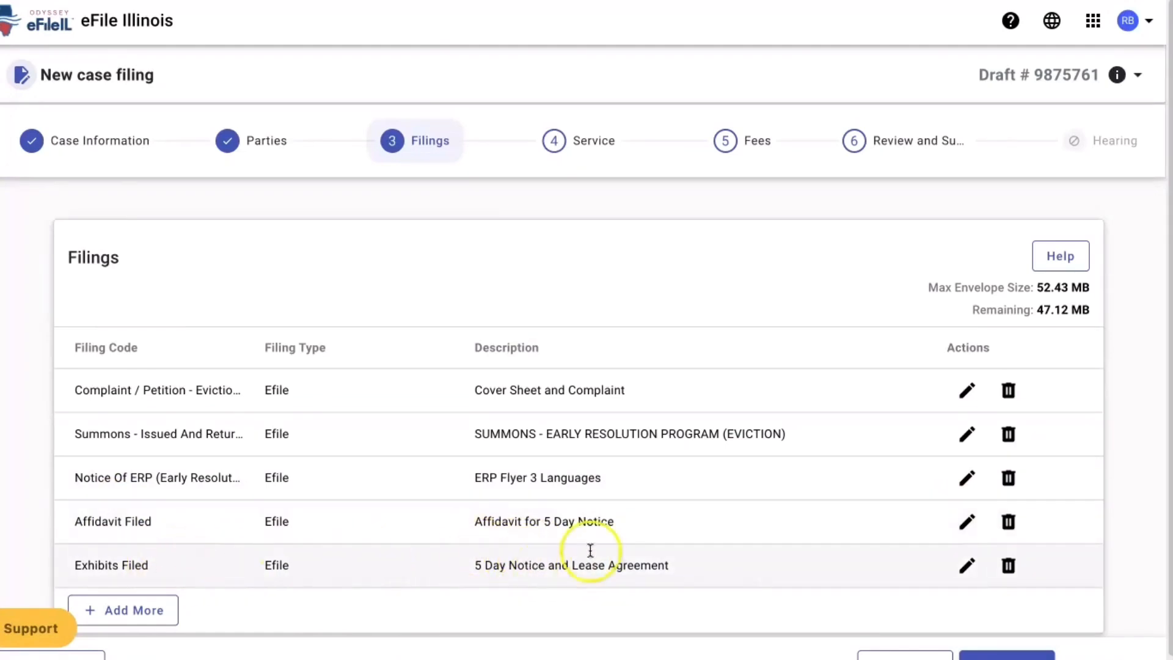
- Review the blank 5 Day Notice PDF, close it, and go back to the eFile Filings list
click(81, 630)
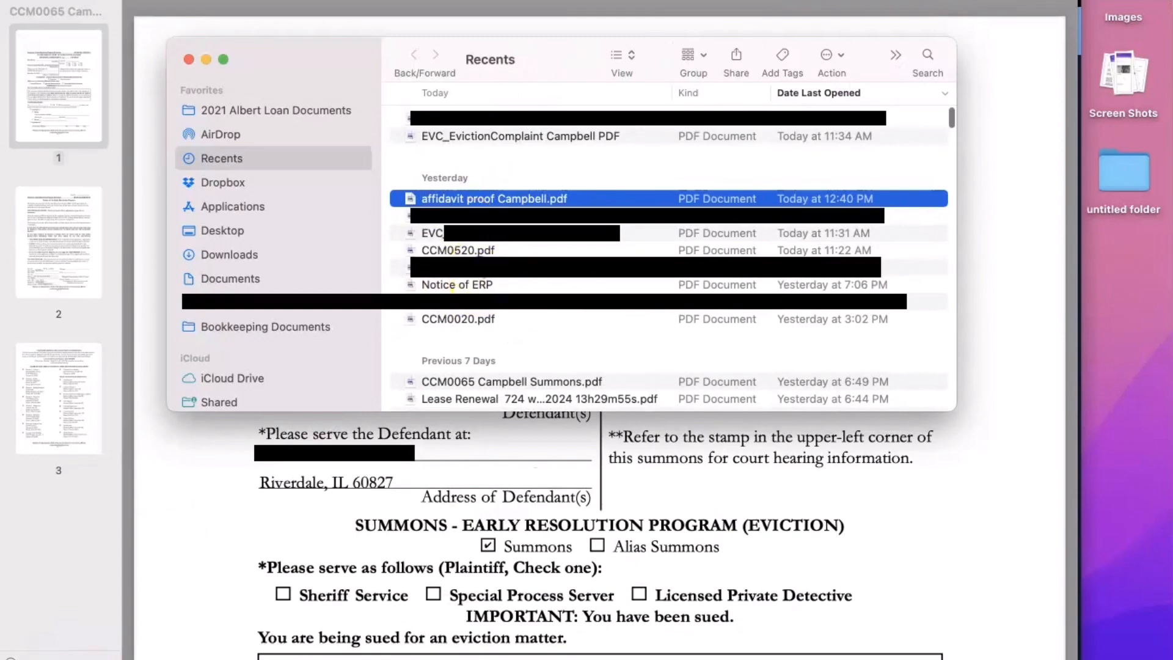
double_click(480, 266)
scroll(406, 246, down, 5)
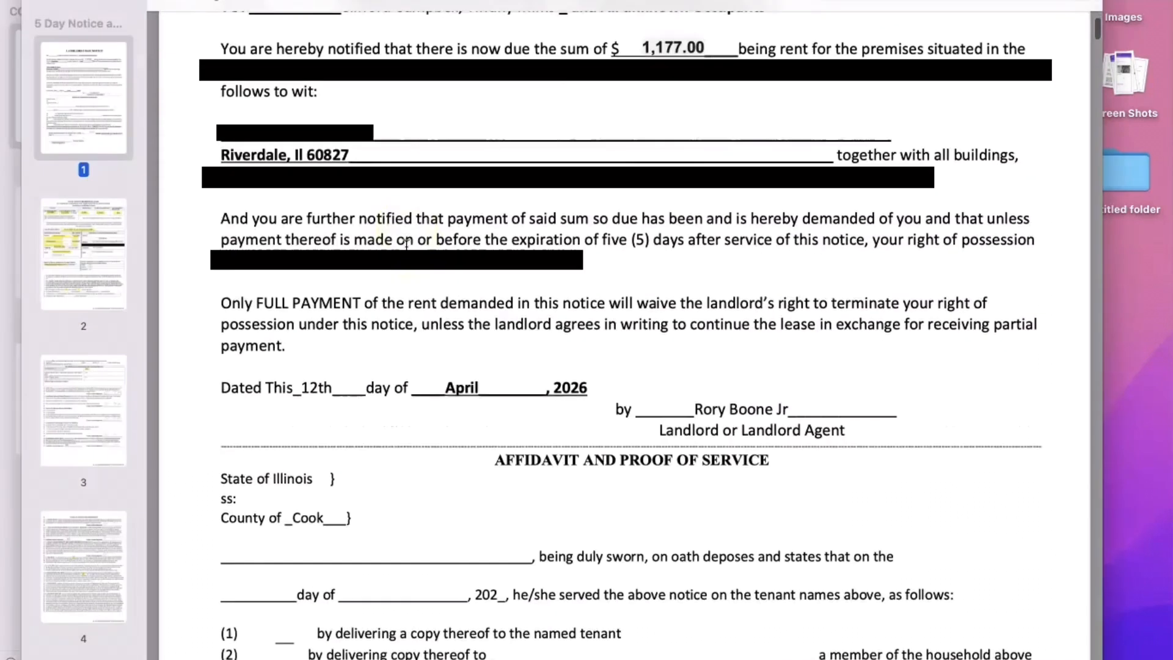
scroll(406, 246, down, 6)
scroll(411, 248, up, 2)
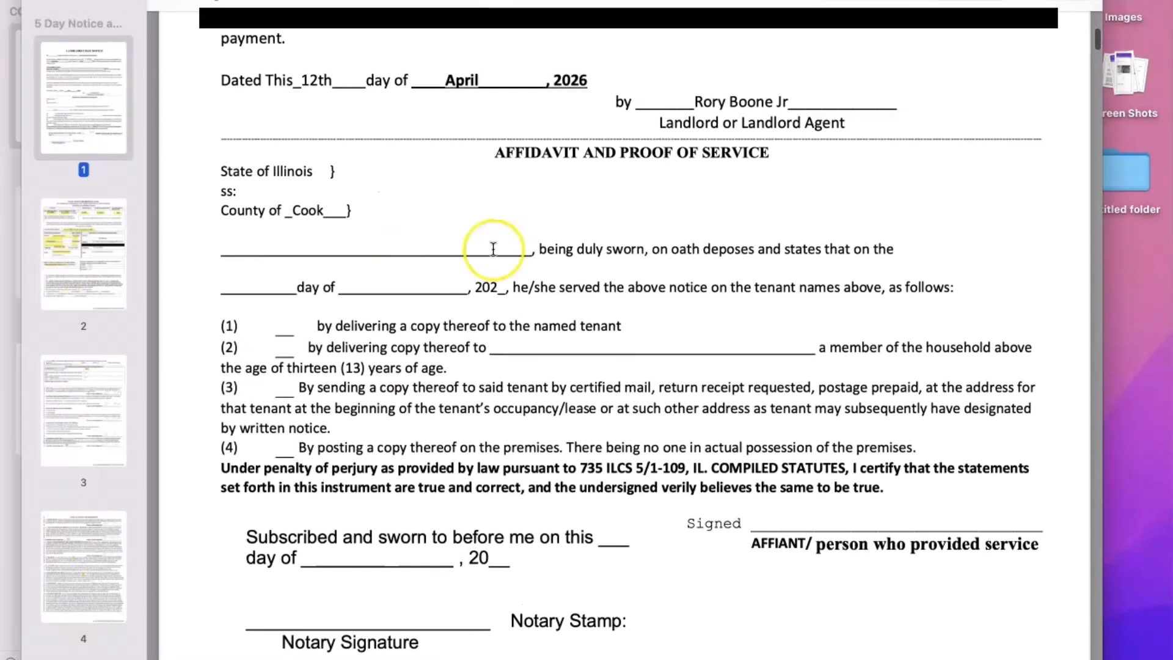
scroll(406, 434, up, 12)
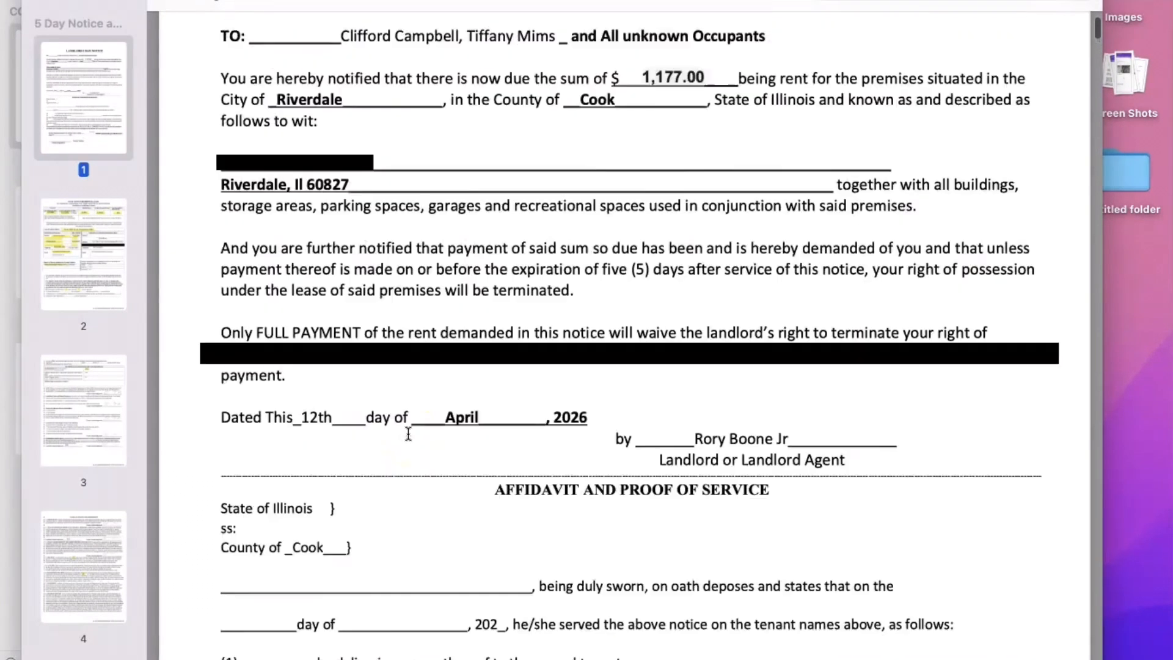
scroll(526, 332, down, 18)
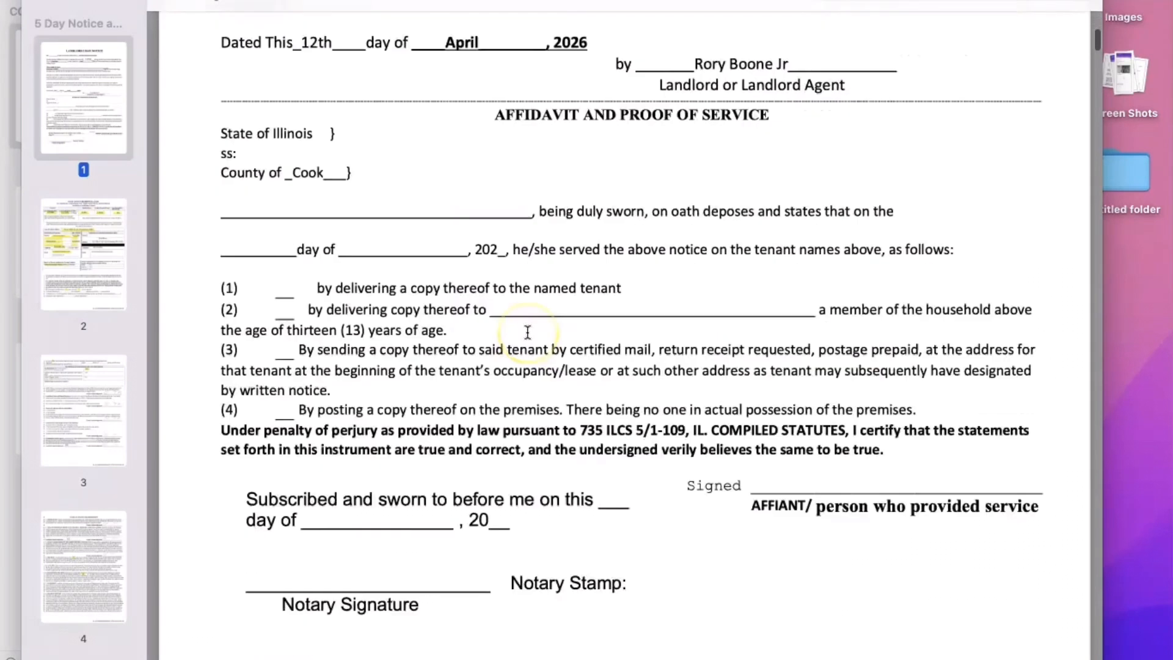
scroll(528, 332, up, 15)
scroll(527, 332, down, 8)
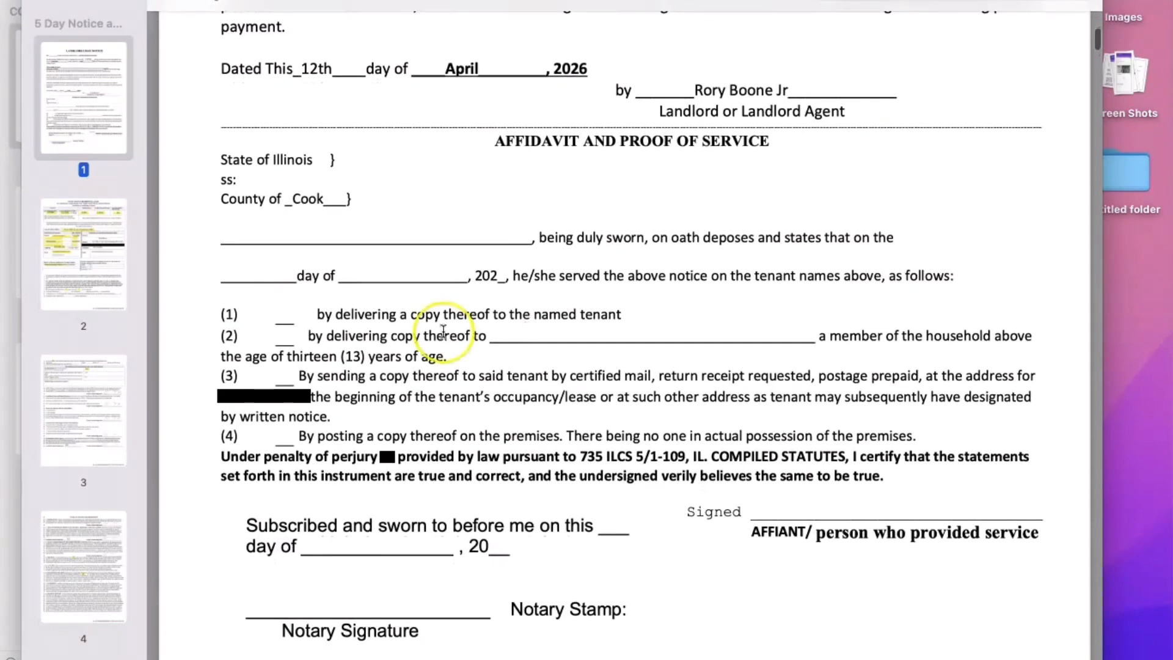
key(super+w)
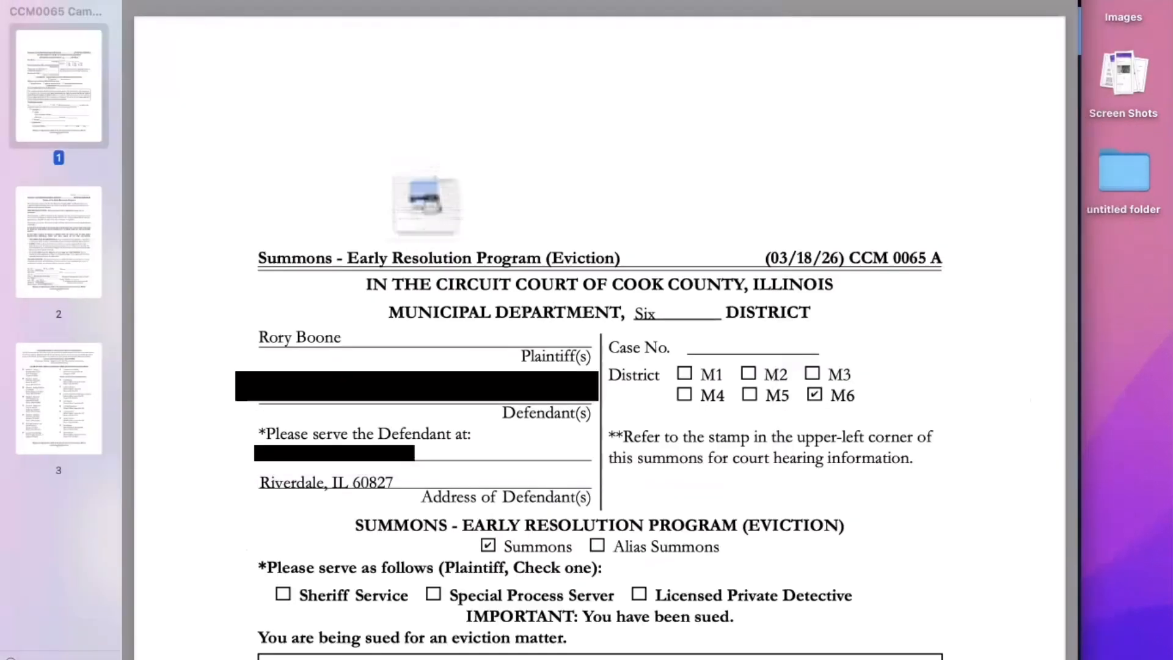
click(327, 649)
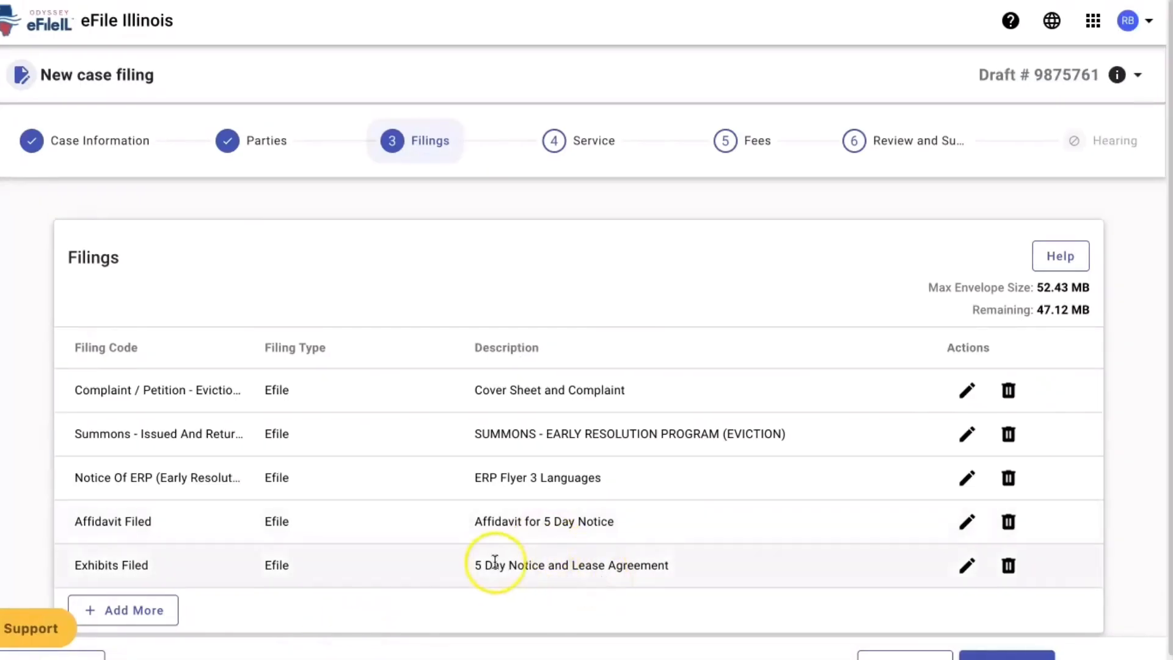
scroll(623, 555, down, 2)
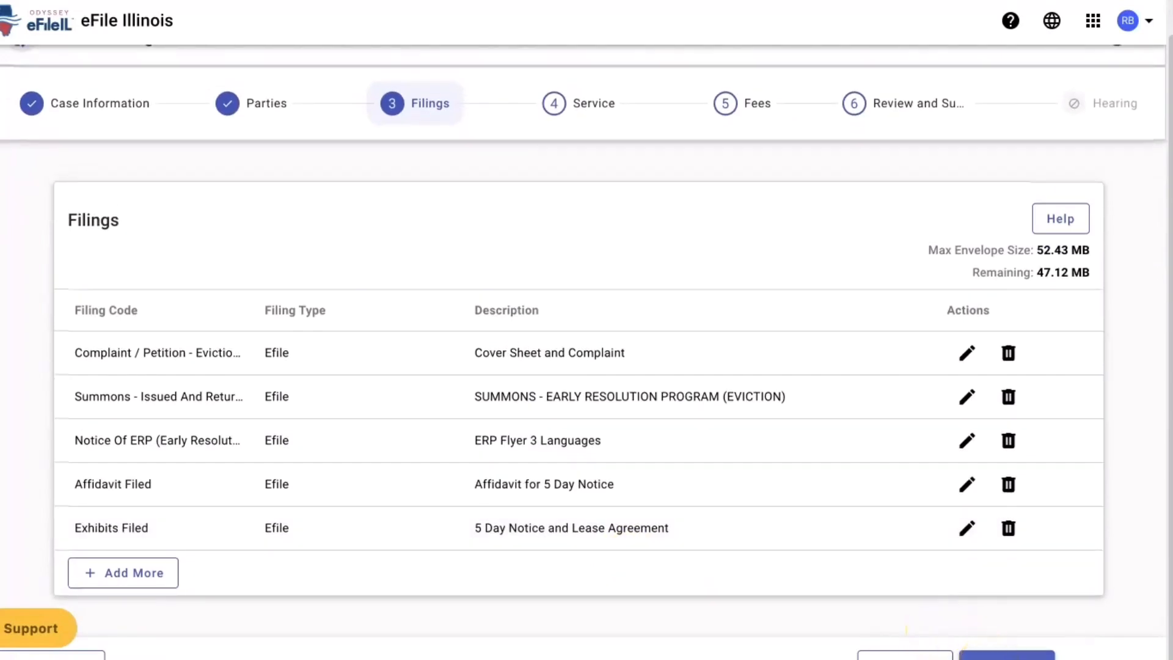
- Save the filings and advance through the Service step to the Fees step
click(1007, 655)
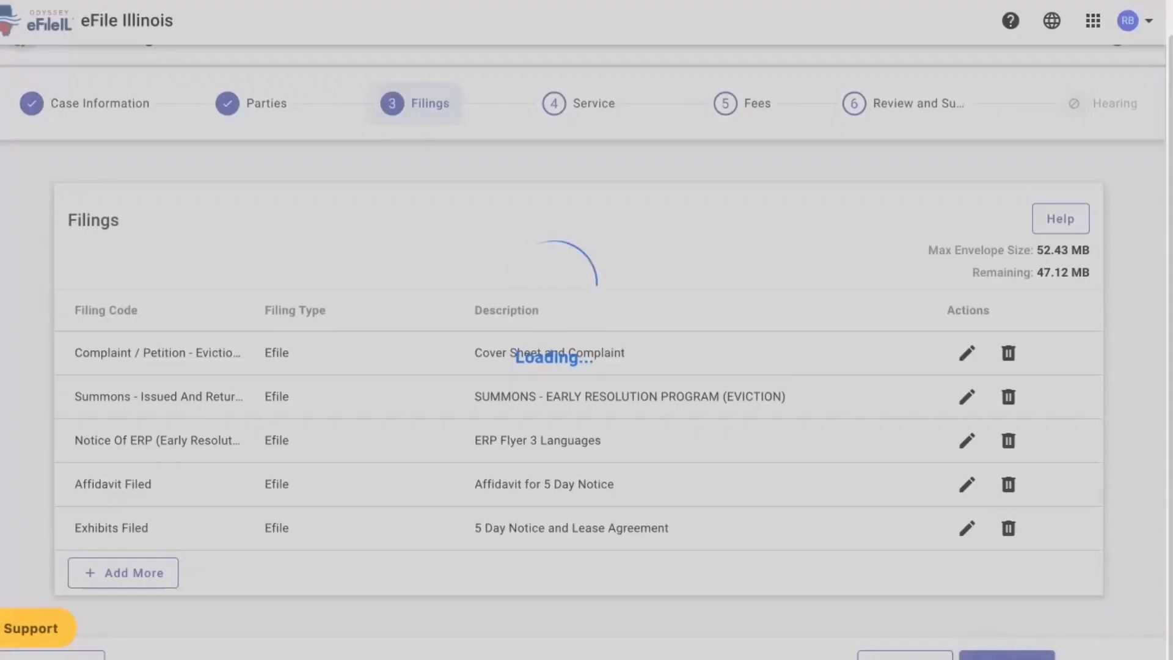
scroll(742, 458, down, 3)
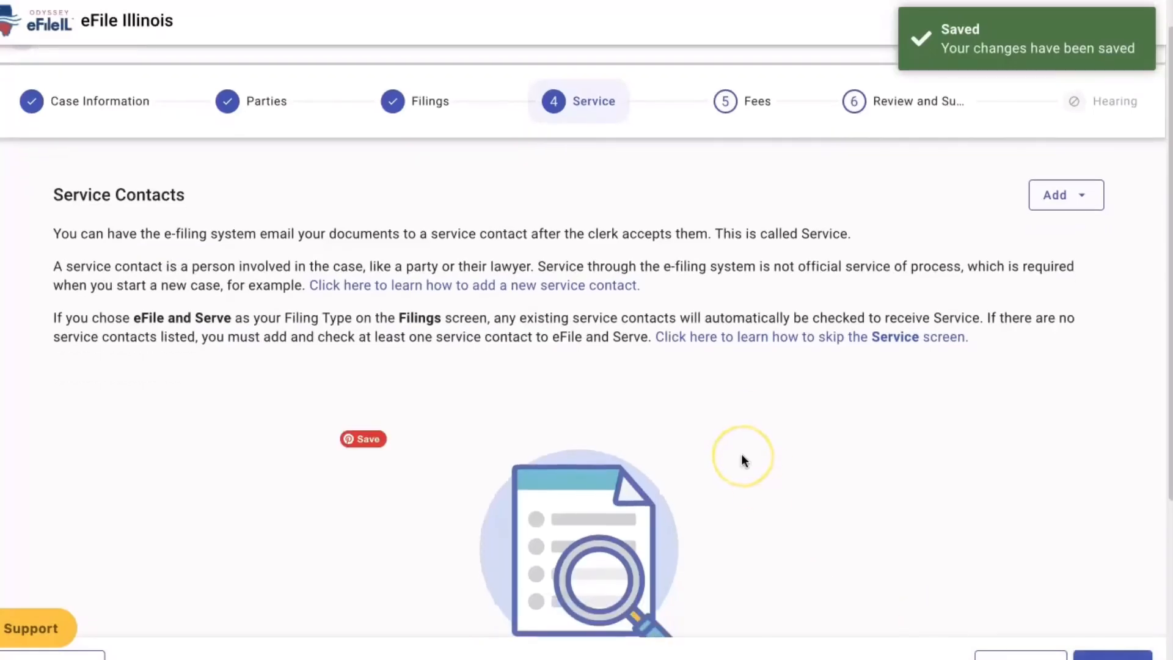
click(1113, 655)
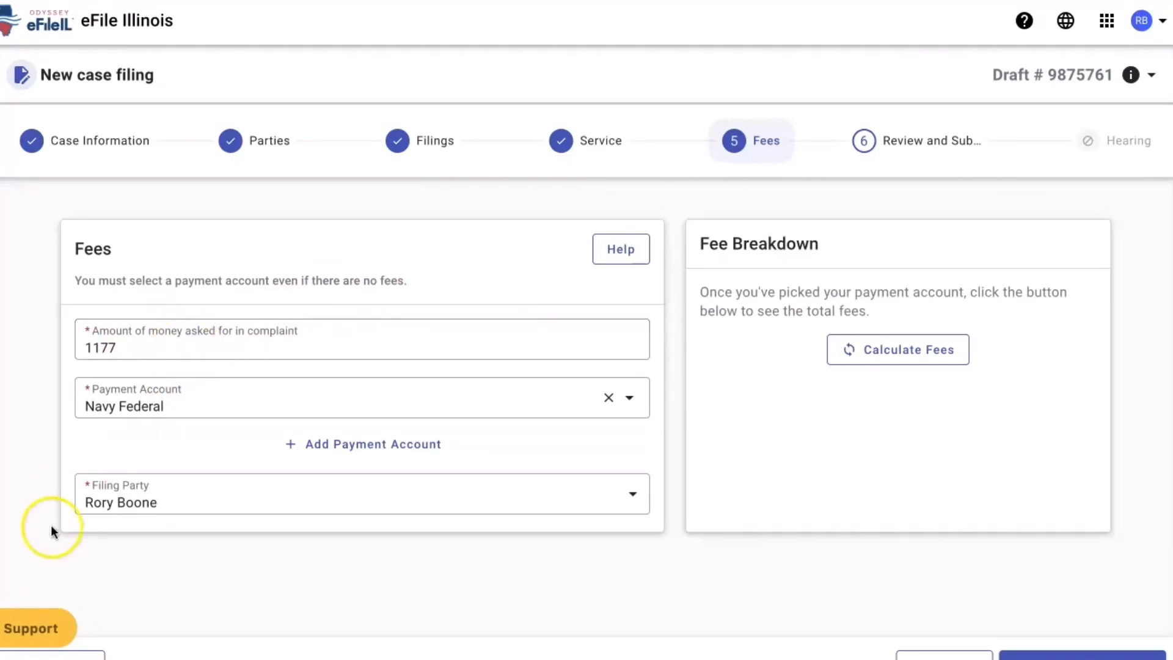
- Glance at the screen recorder's projects, return to the Fees page, then bring up Finder Recents
mouse_move(180, 657)
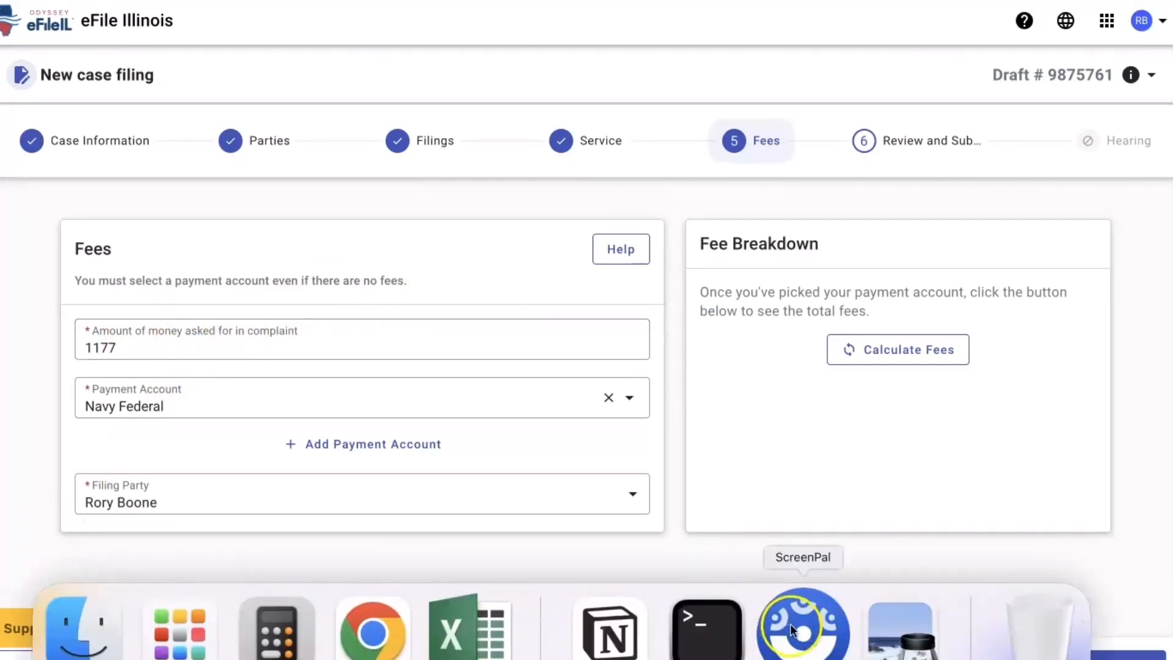
click(830, 627)
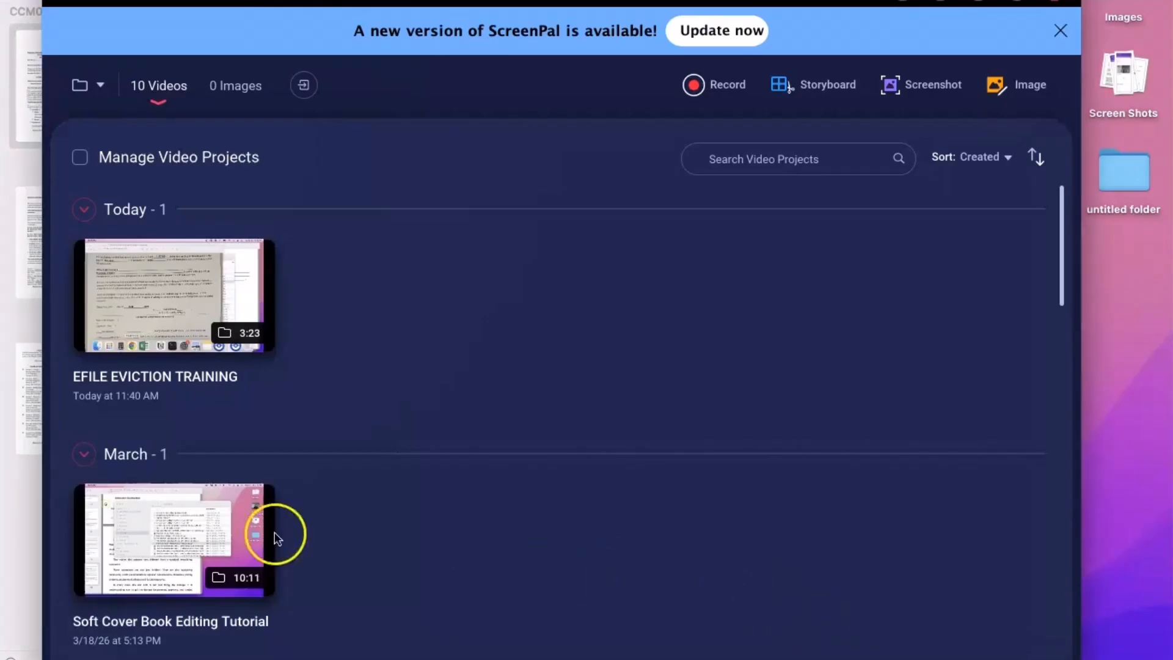
mouse_move(178, 647)
click(371, 629)
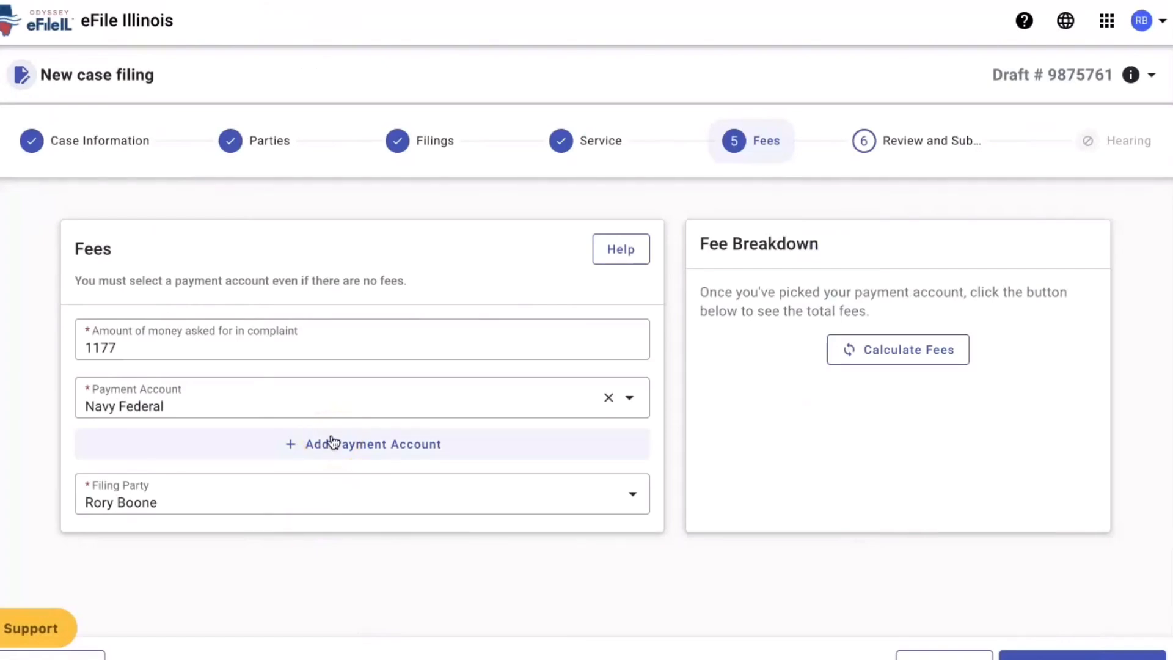
mouse_move(66, 657)
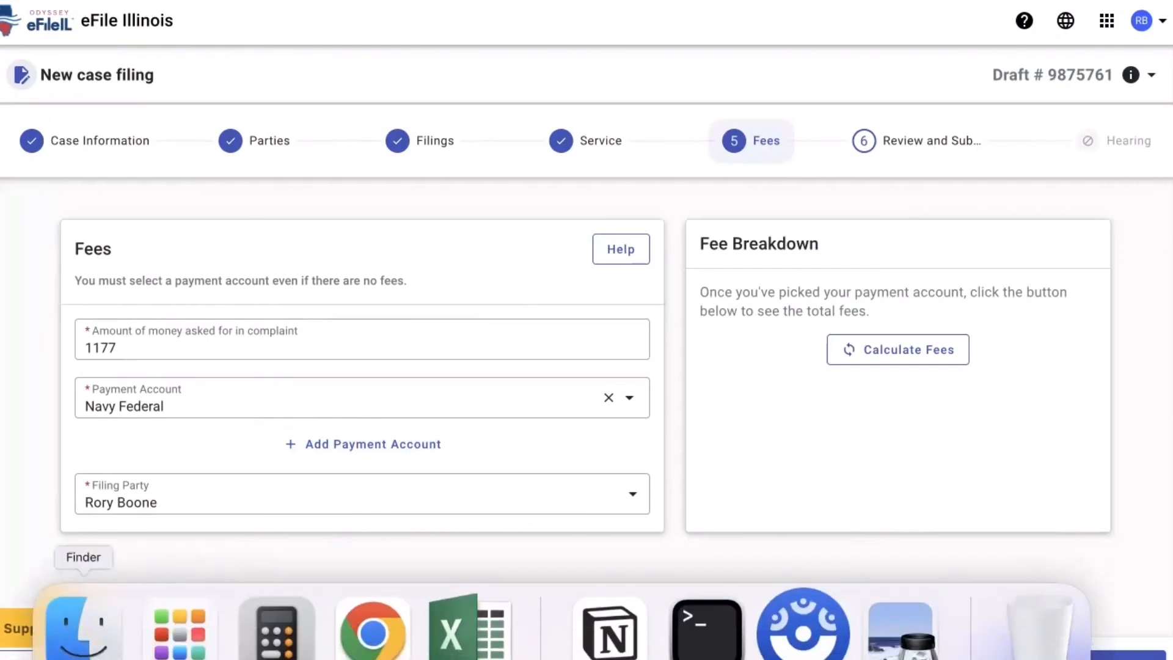
click(86, 635)
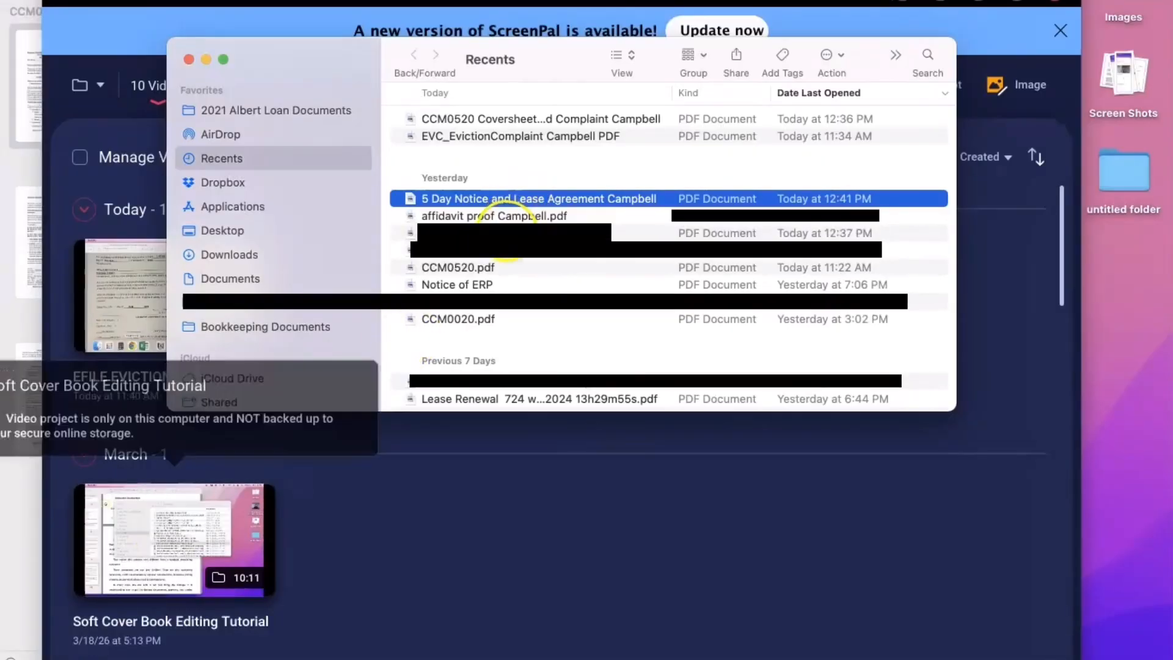
- Highlight the eviction complaint's demands: $1,177.00 past due rent, future rent, possession and court costs
double_click(497, 250)
scroll(507, 274, up, 8)
scroll(510, 286, up, 8)
scroll(512, 292, down, 5)
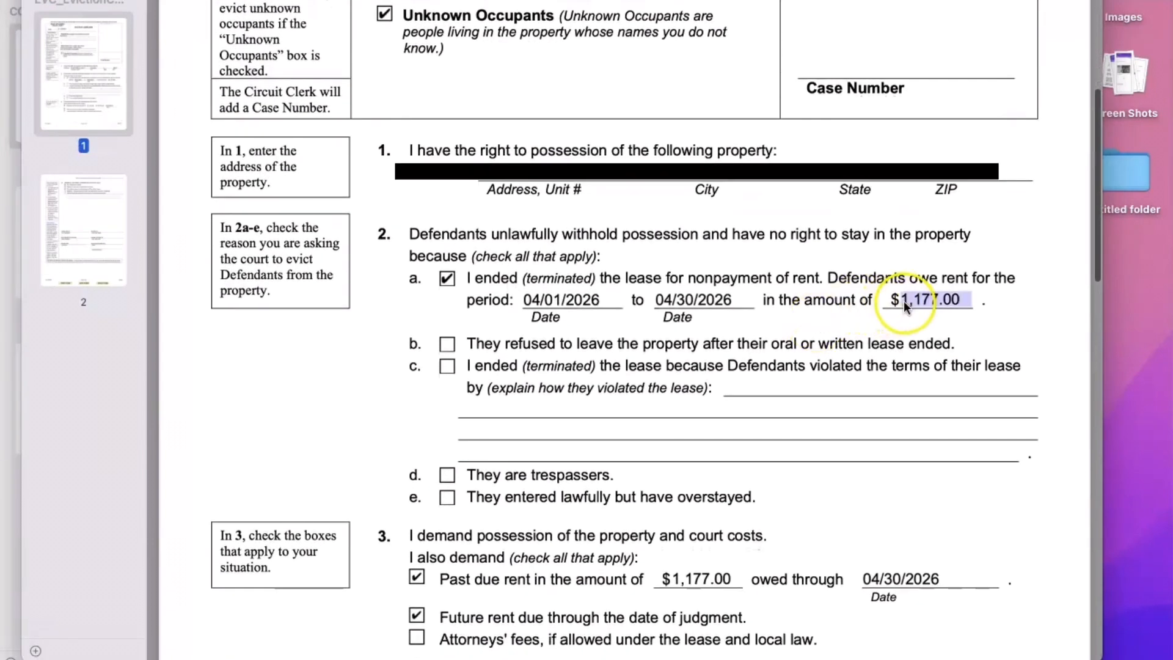
scroll(903, 304, down, 2)
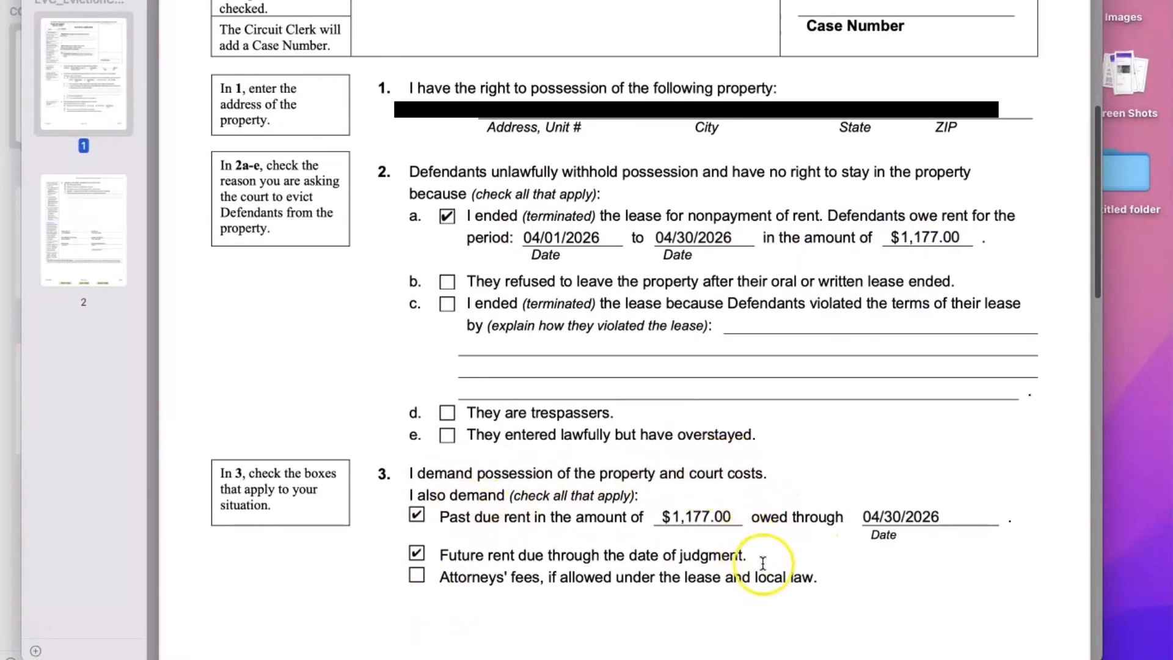
drag(759, 558, 430, 505)
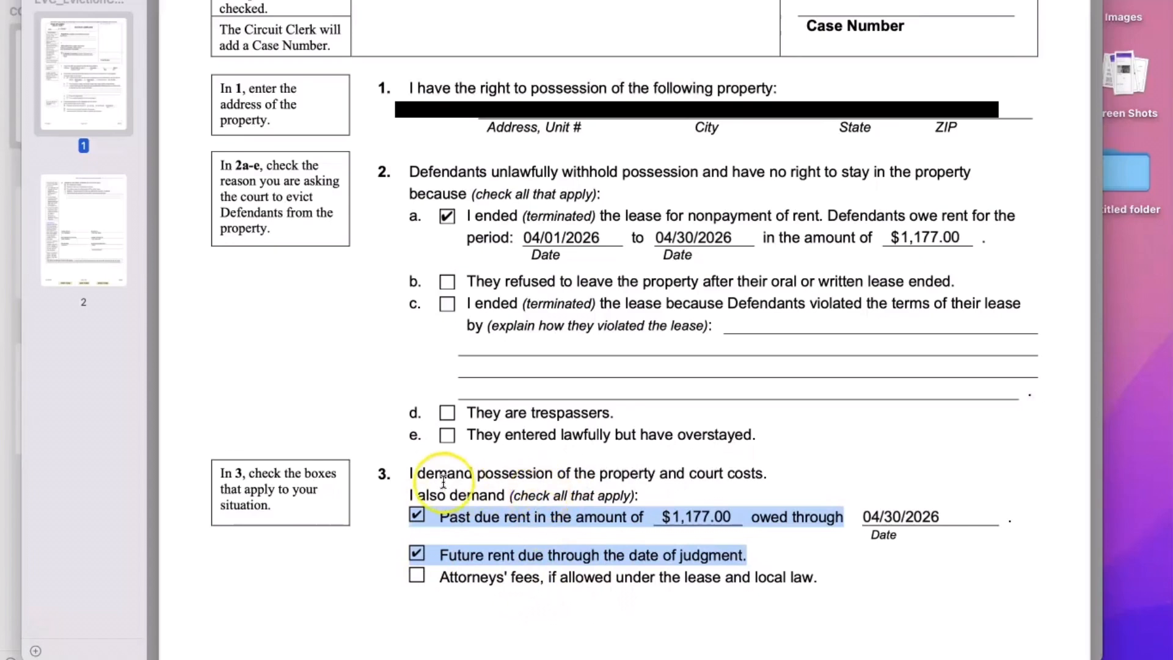
drag(414, 475, 771, 480)
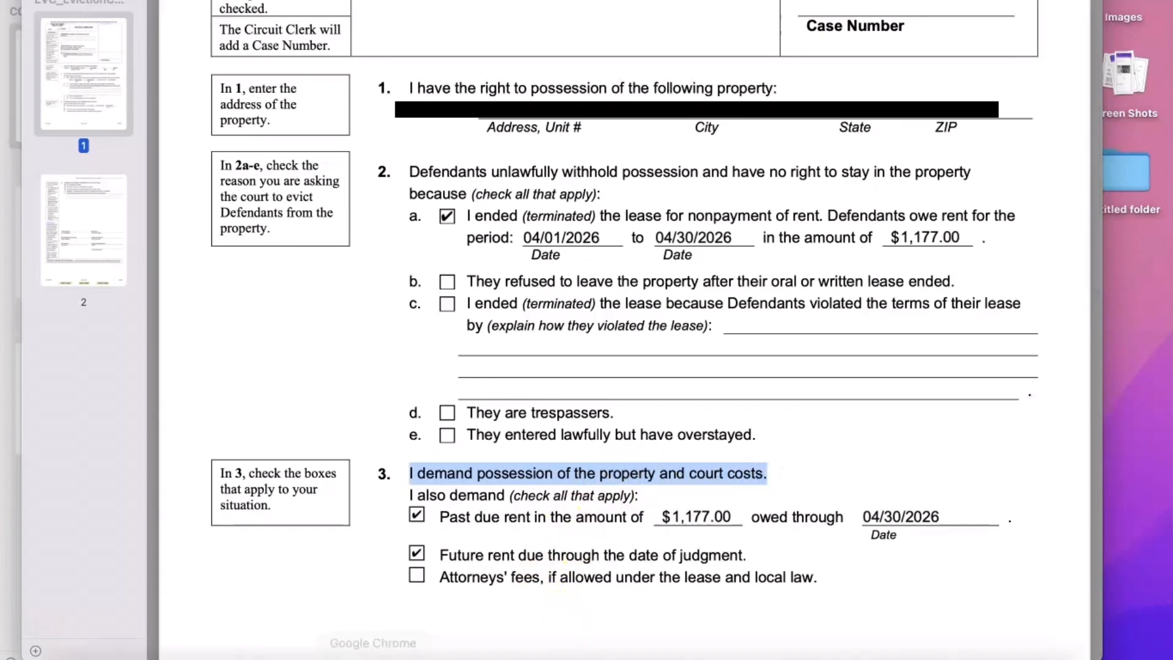
click(373, 629)
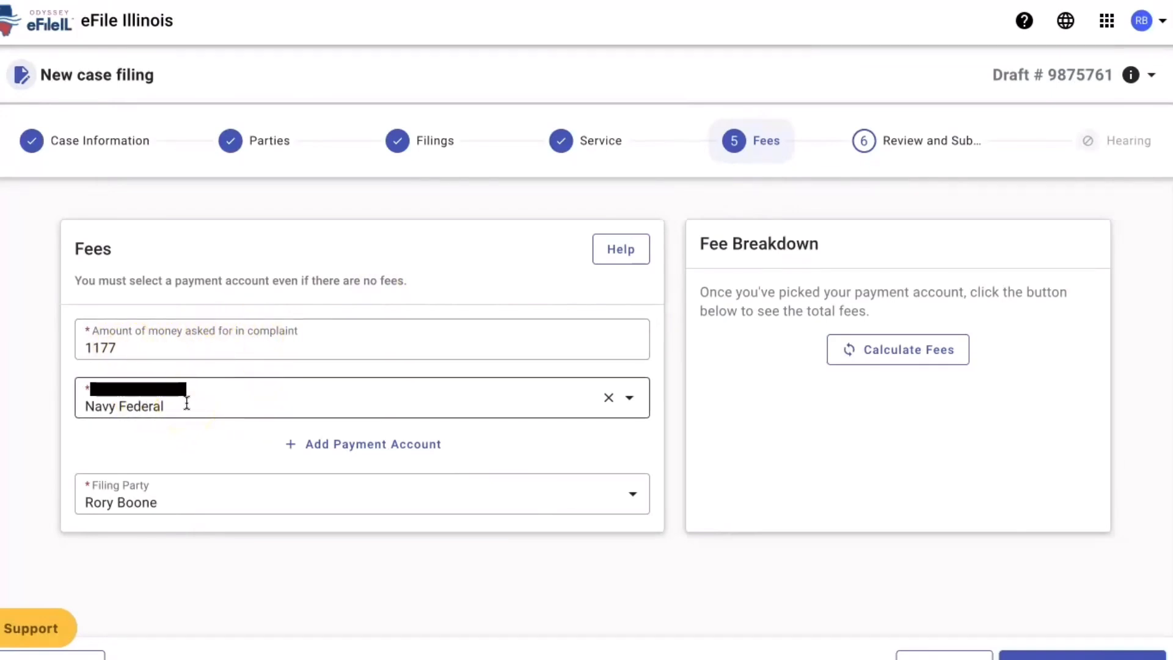
- Set the plaintiff as filing party, calculate fees totalling $394.25, and continue to review
click(288, 486)
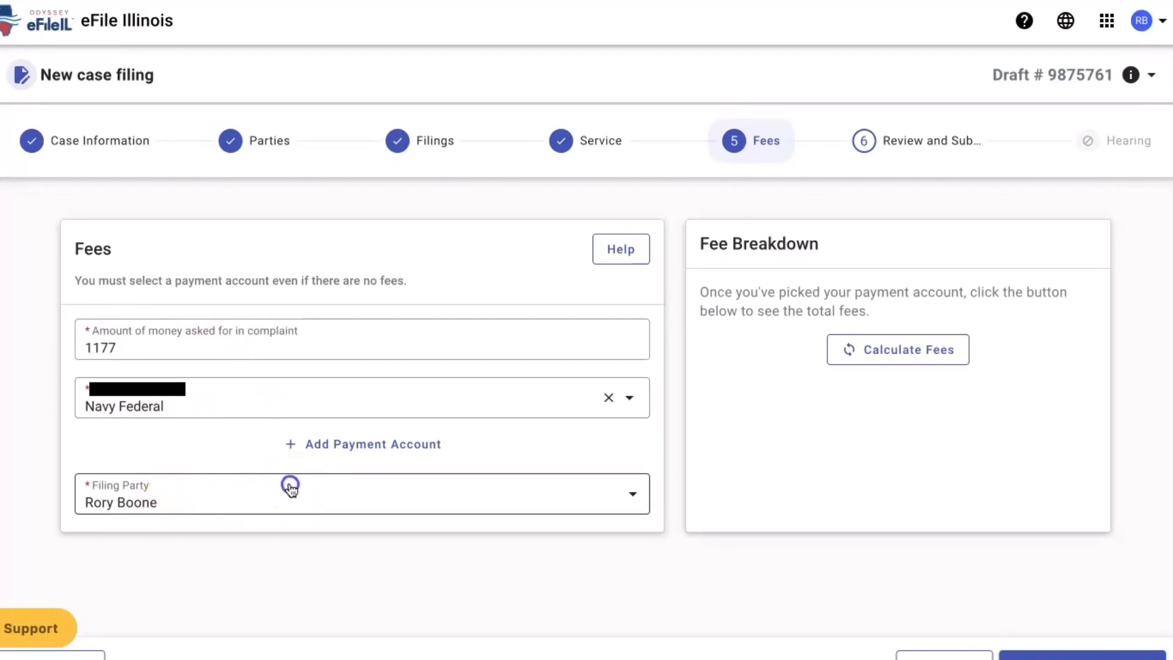
click(251, 340)
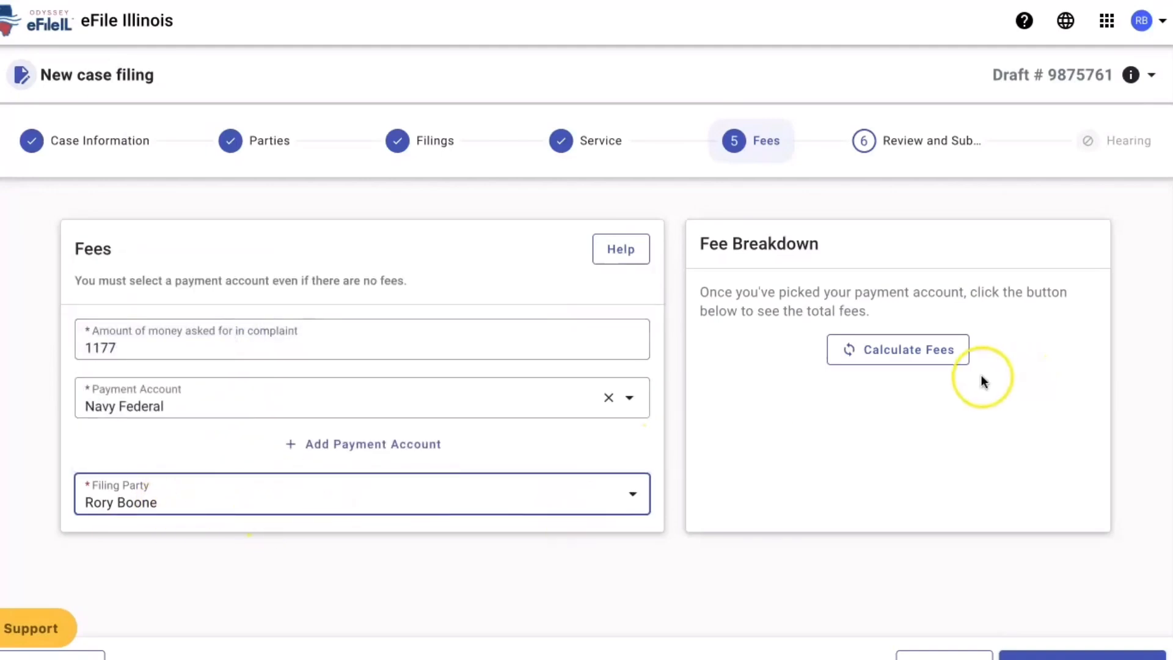
click(920, 349)
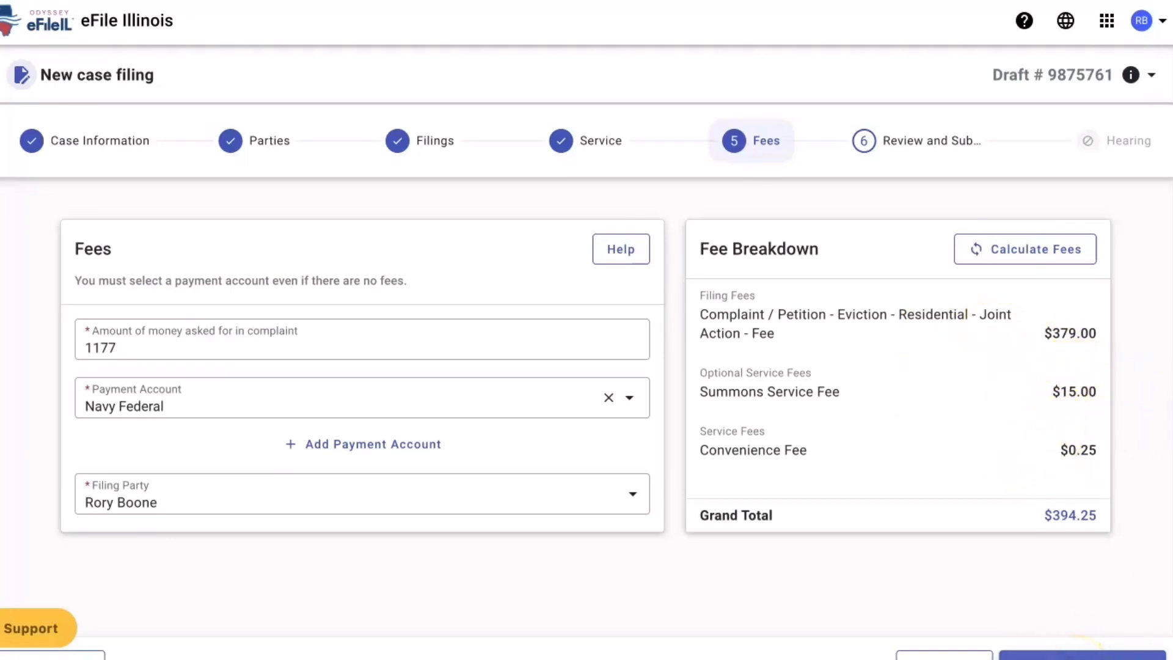
click(1080, 652)
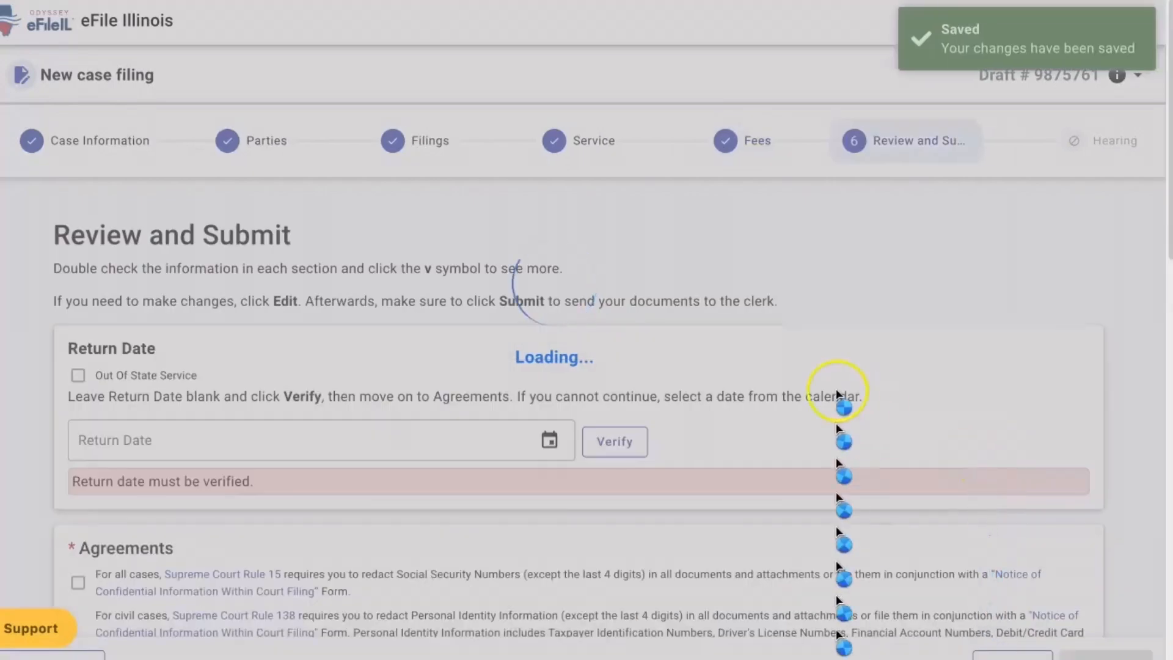
- Switch from ScreenPal back to the eFile review page and run Verify twice on the blank Return Date
scroll(322, 407, down, 2)
scroll(322, 405, down, 3)
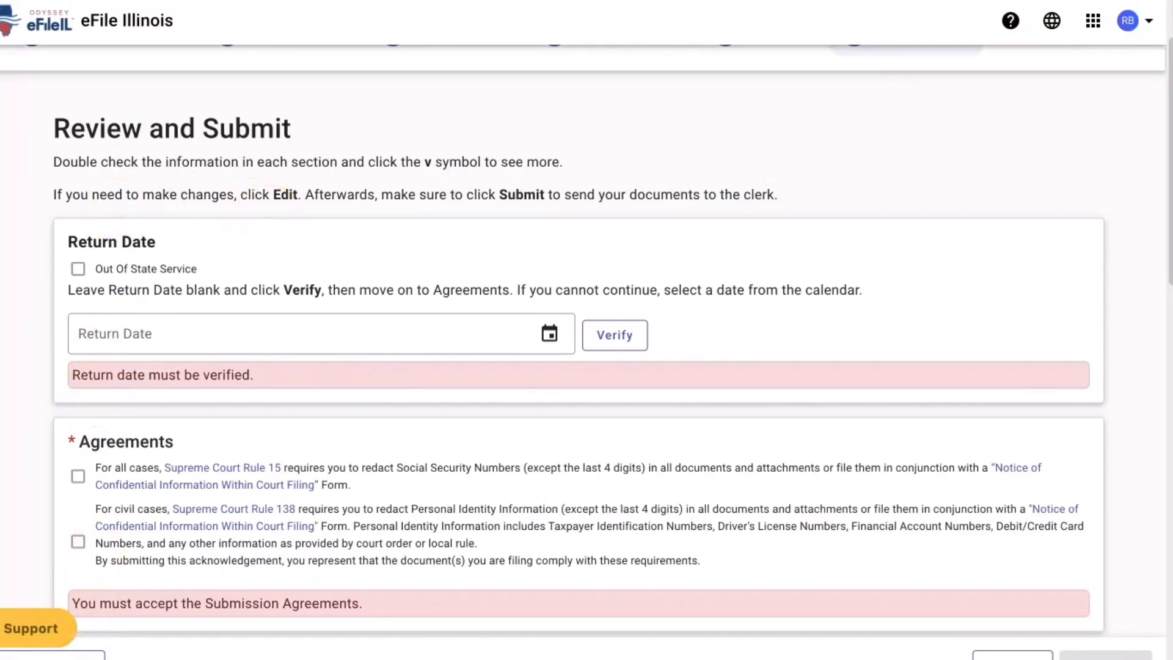
mouse_move(373, 655)
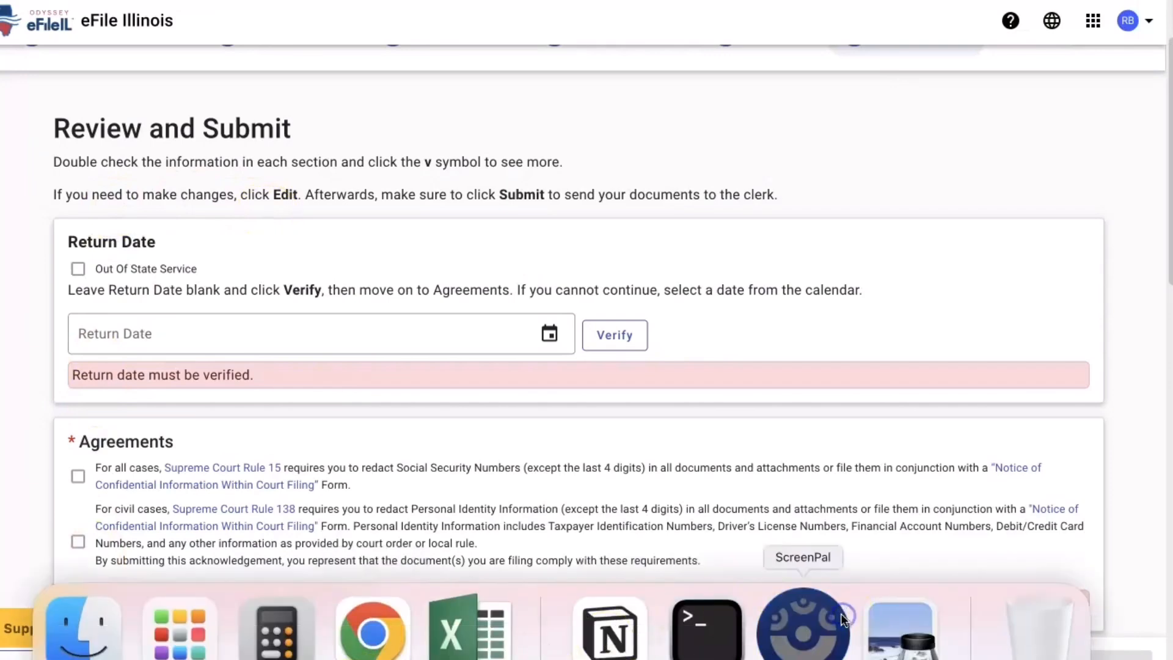
click(841, 614)
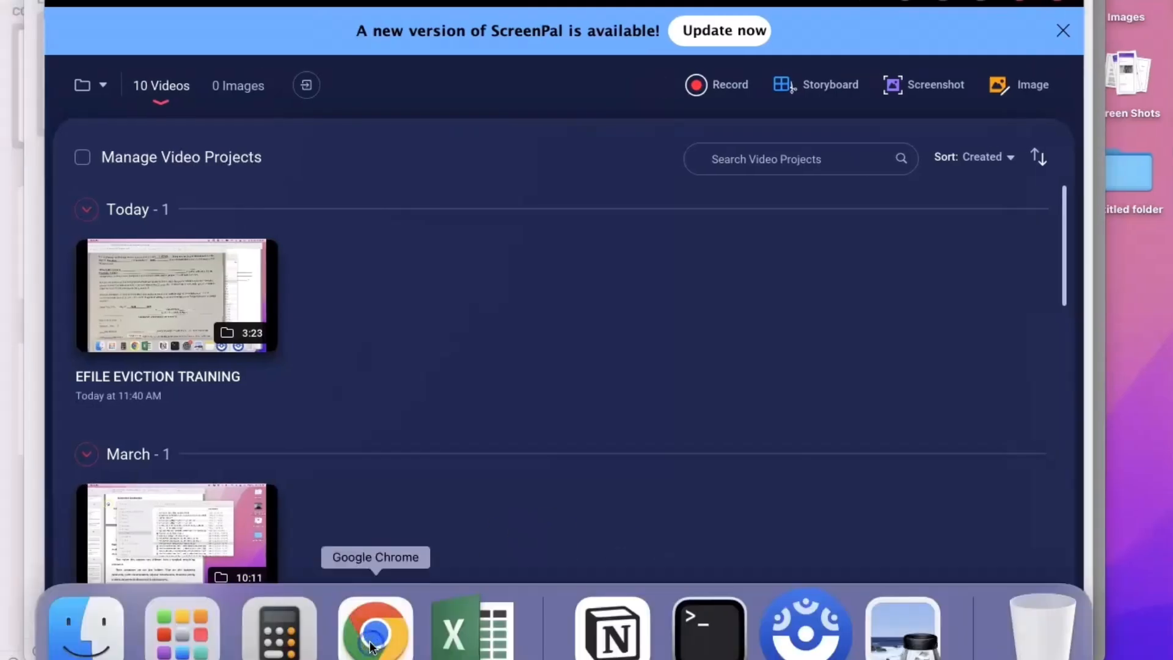
click(371, 647)
click(620, 271)
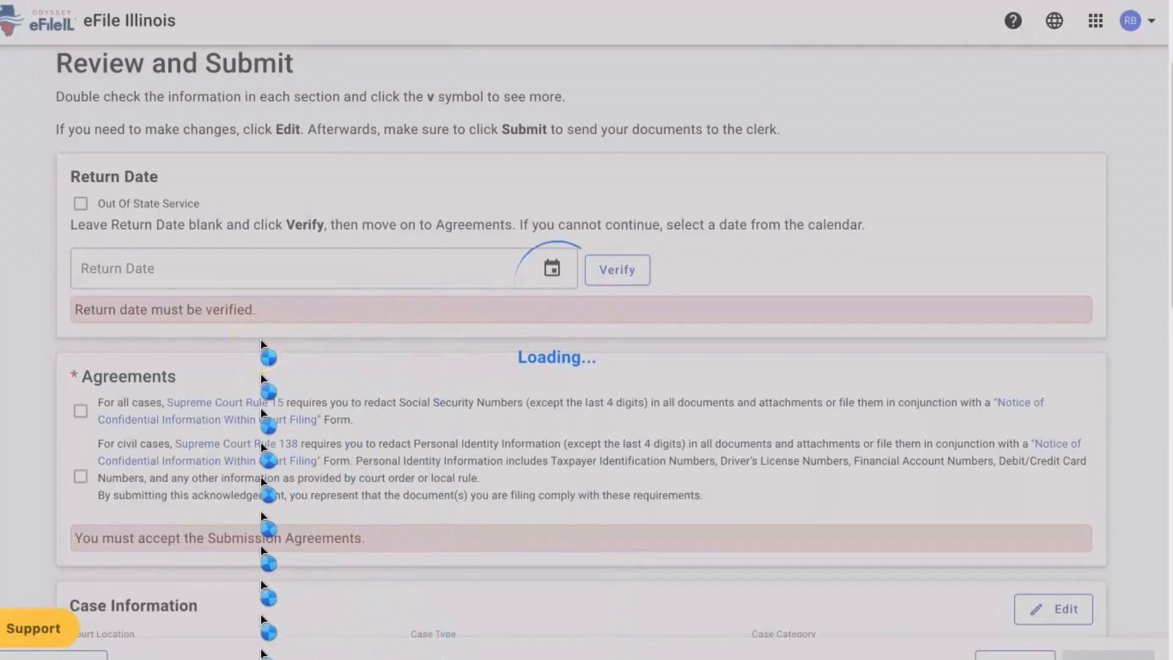
scroll(232, 385, down, 3)
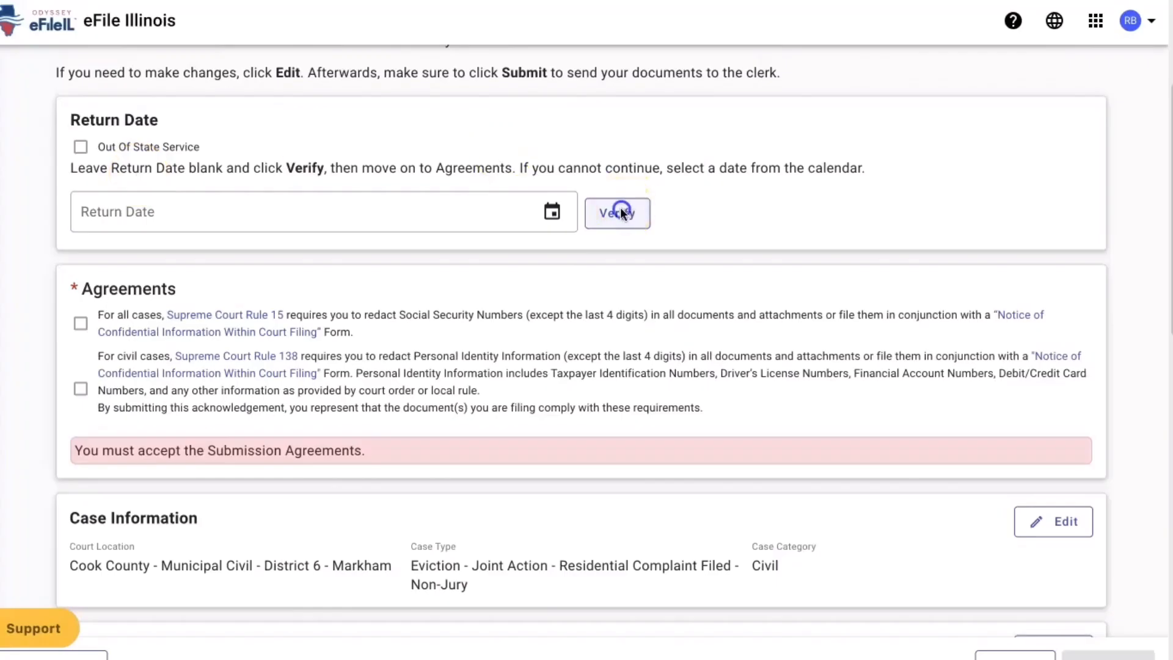
click(621, 213)
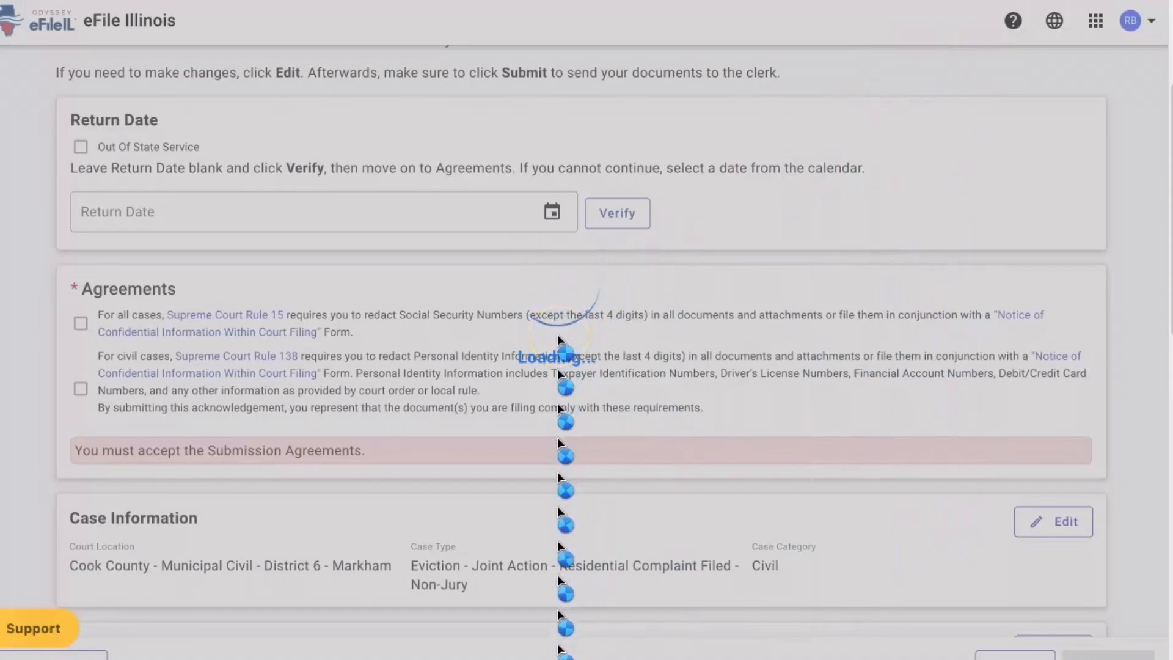
- Accept both the Rule 15 and Rule 138 submission agreements
click(88, 324)
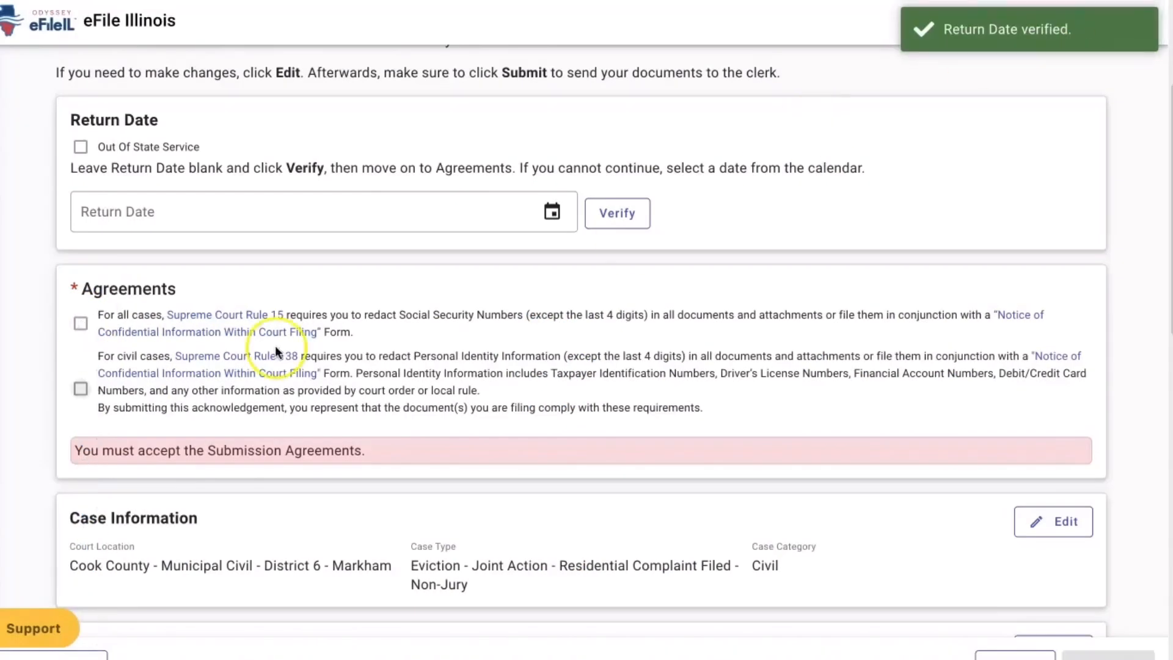
click(80, 326)
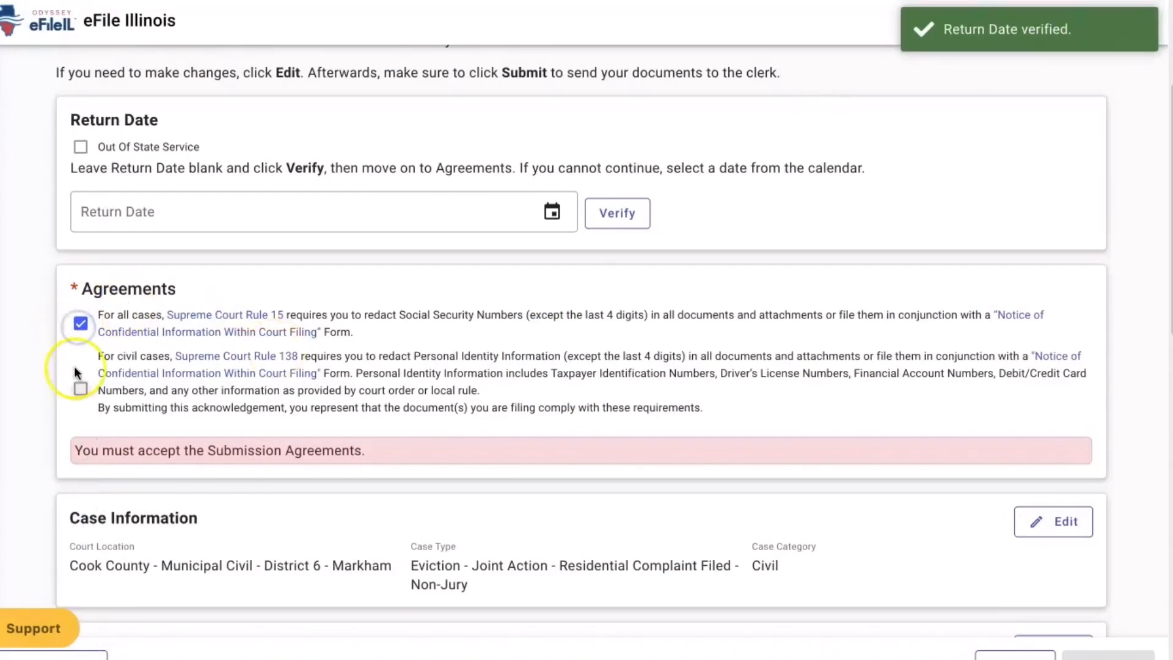
click(80, 389)
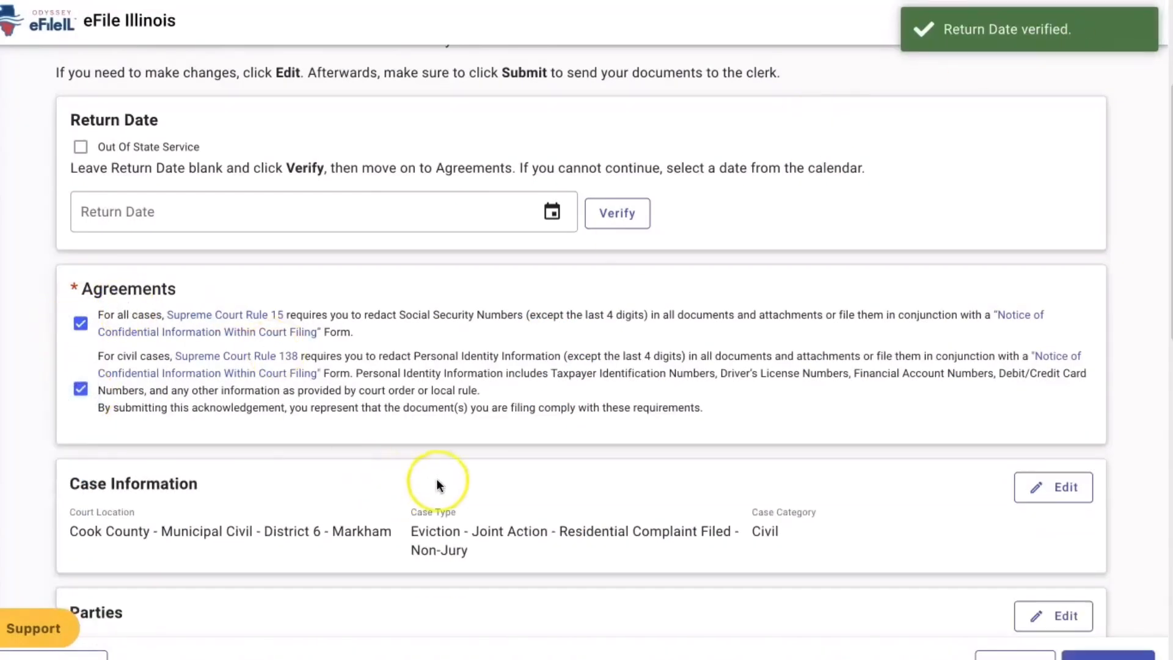
- Review the case information, parties, five filings and fees down to the $394.25 grand total
scroll(482, 475, down, 2)
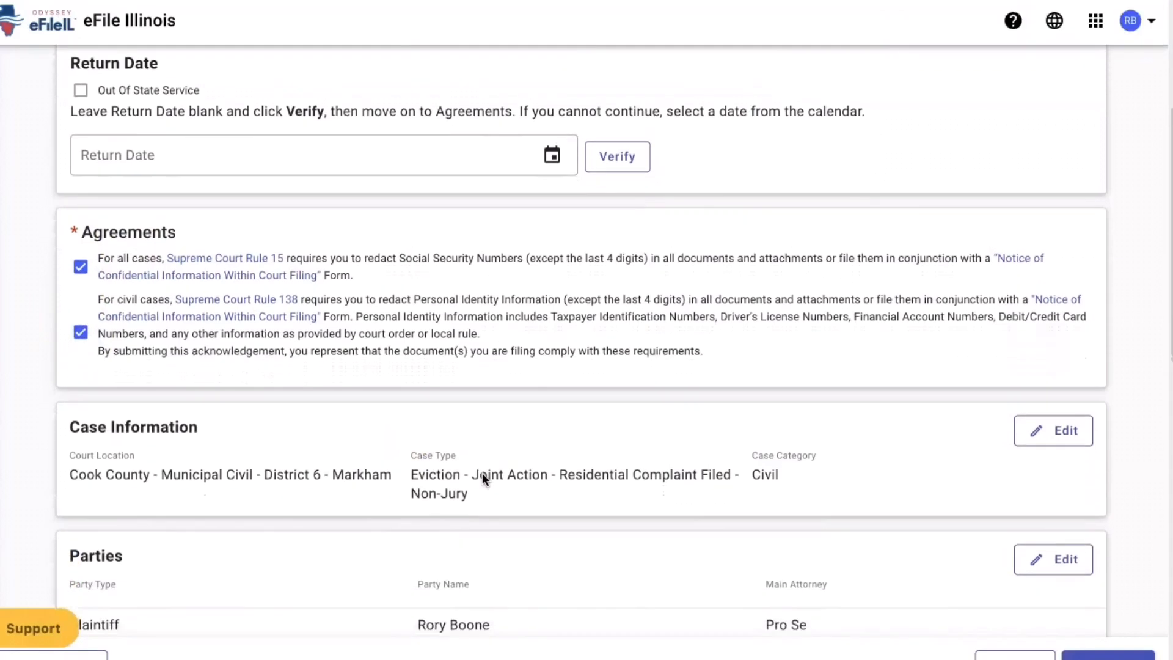
scroll(482, 474, down, 1)
scroll(482, 474, down, 4)
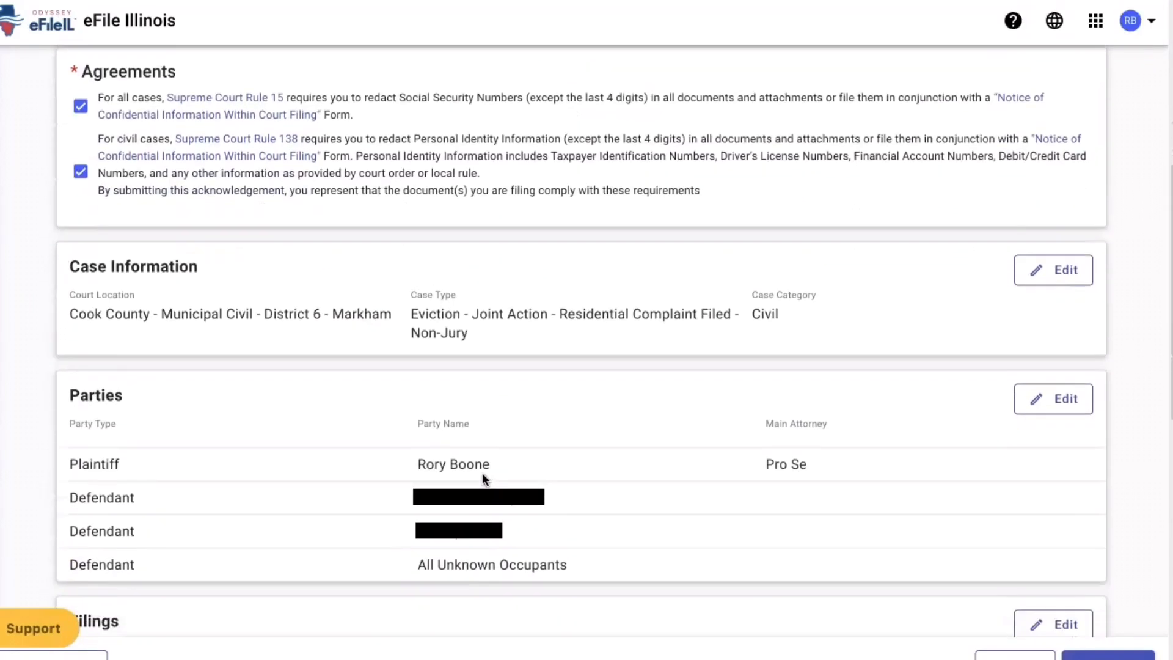
scroll(482, 471, down, 10)
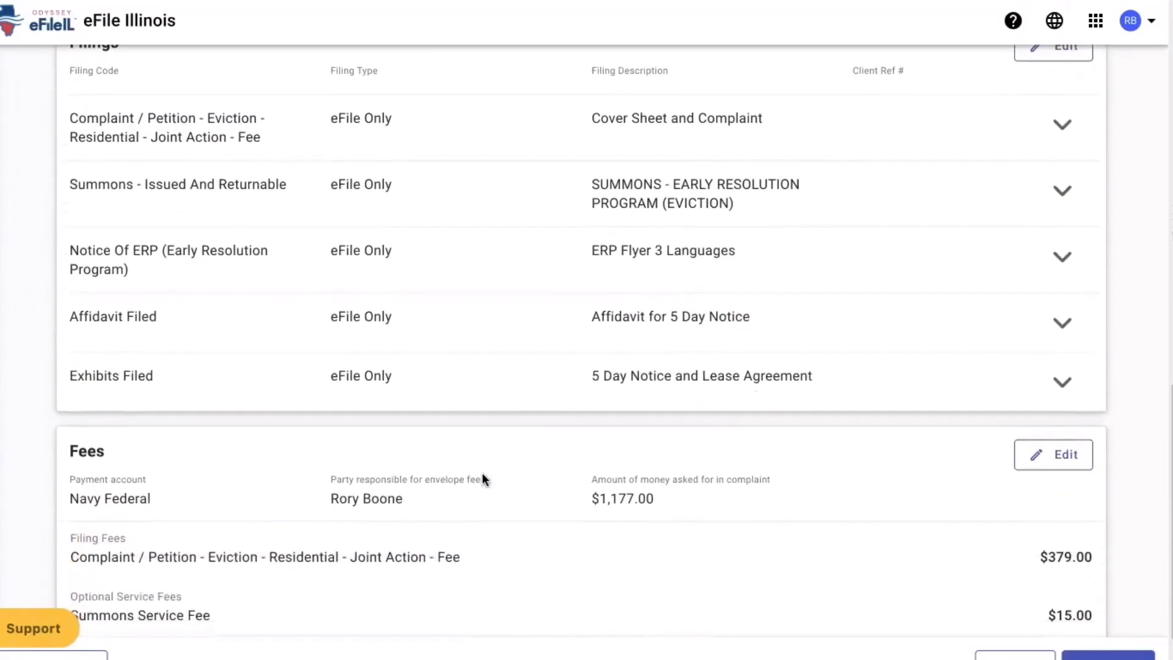
scroll(482, 478, down, 2)
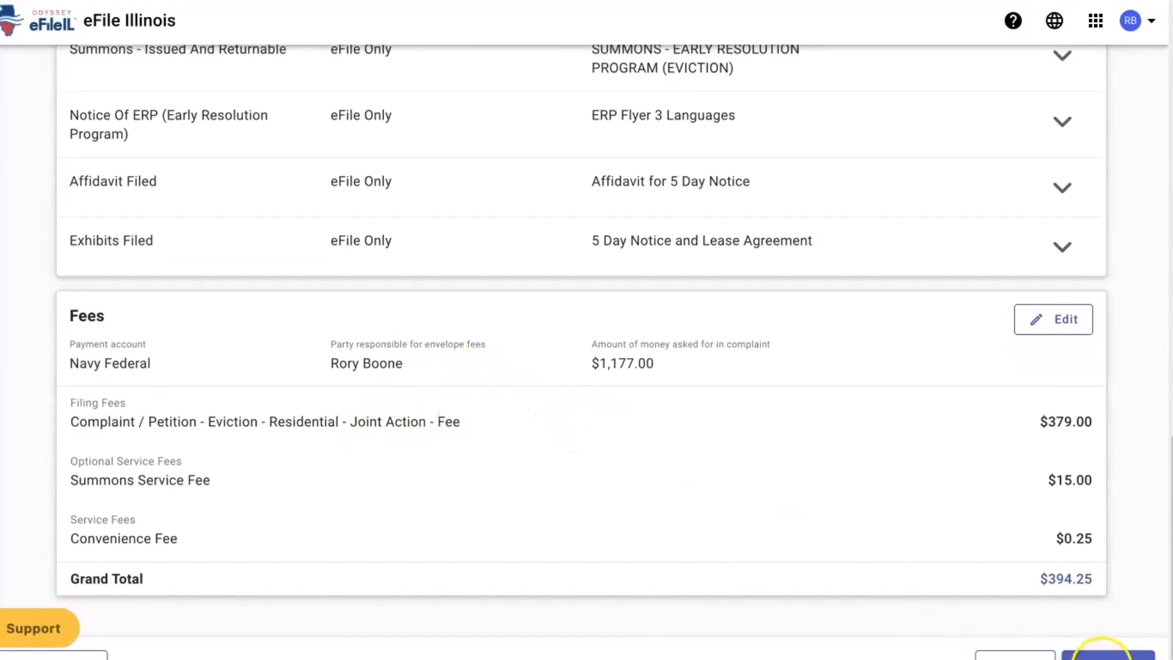
- Submit the envelope and open its Filing History record showing five filings as Submitted
click(1103, 657)
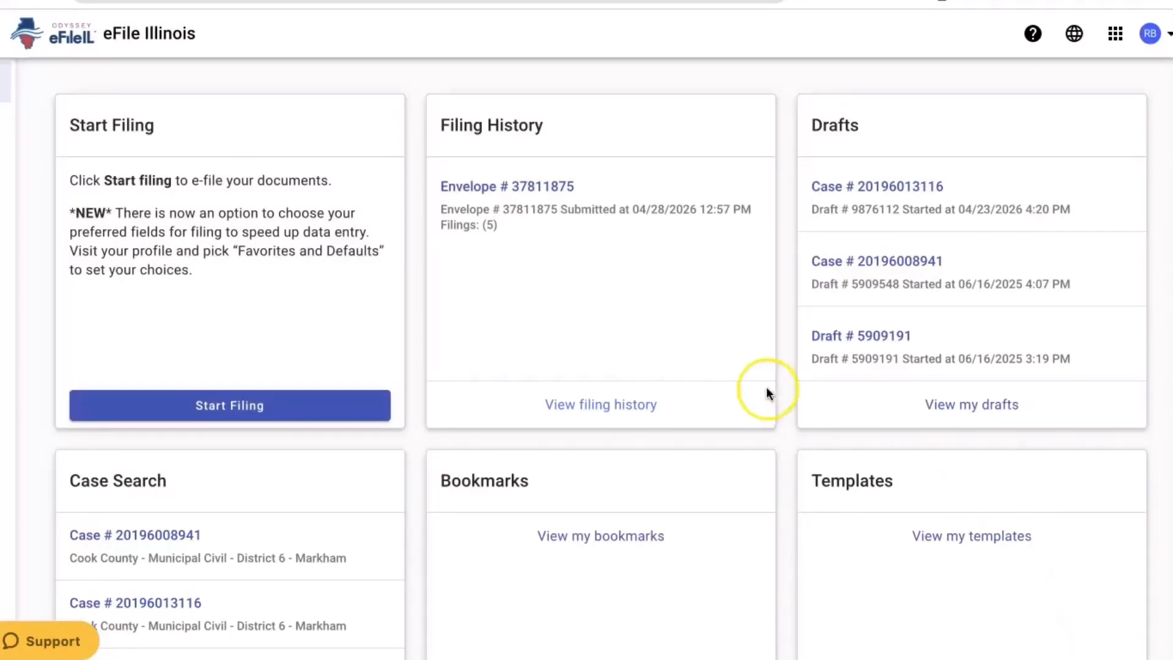
click(530, 189)
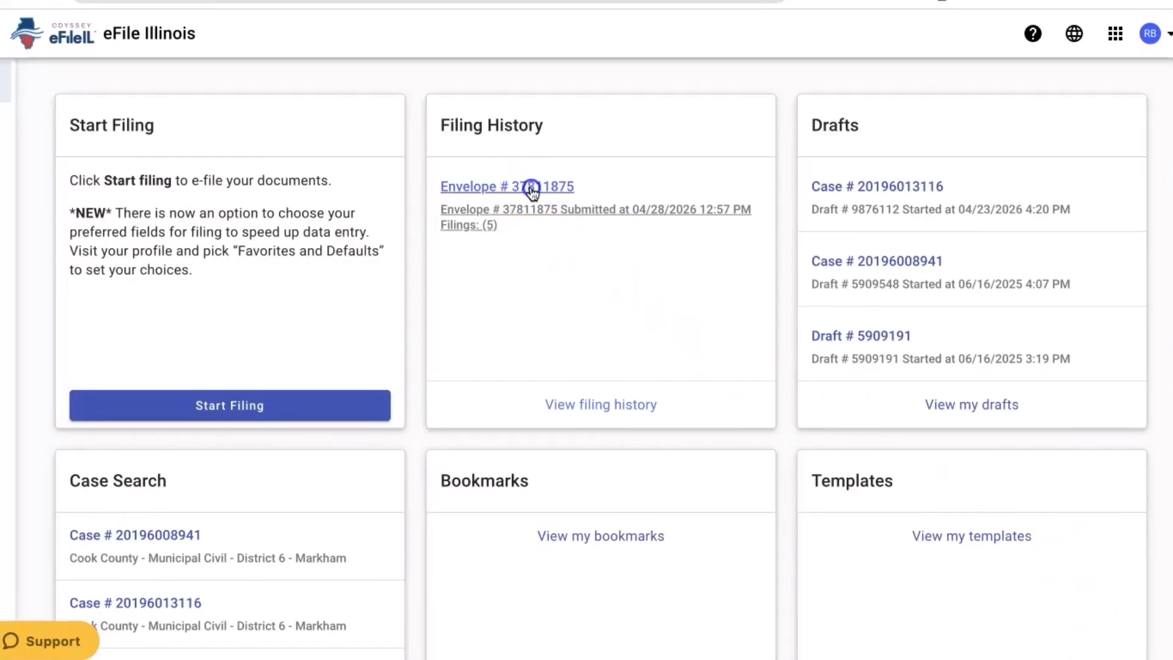